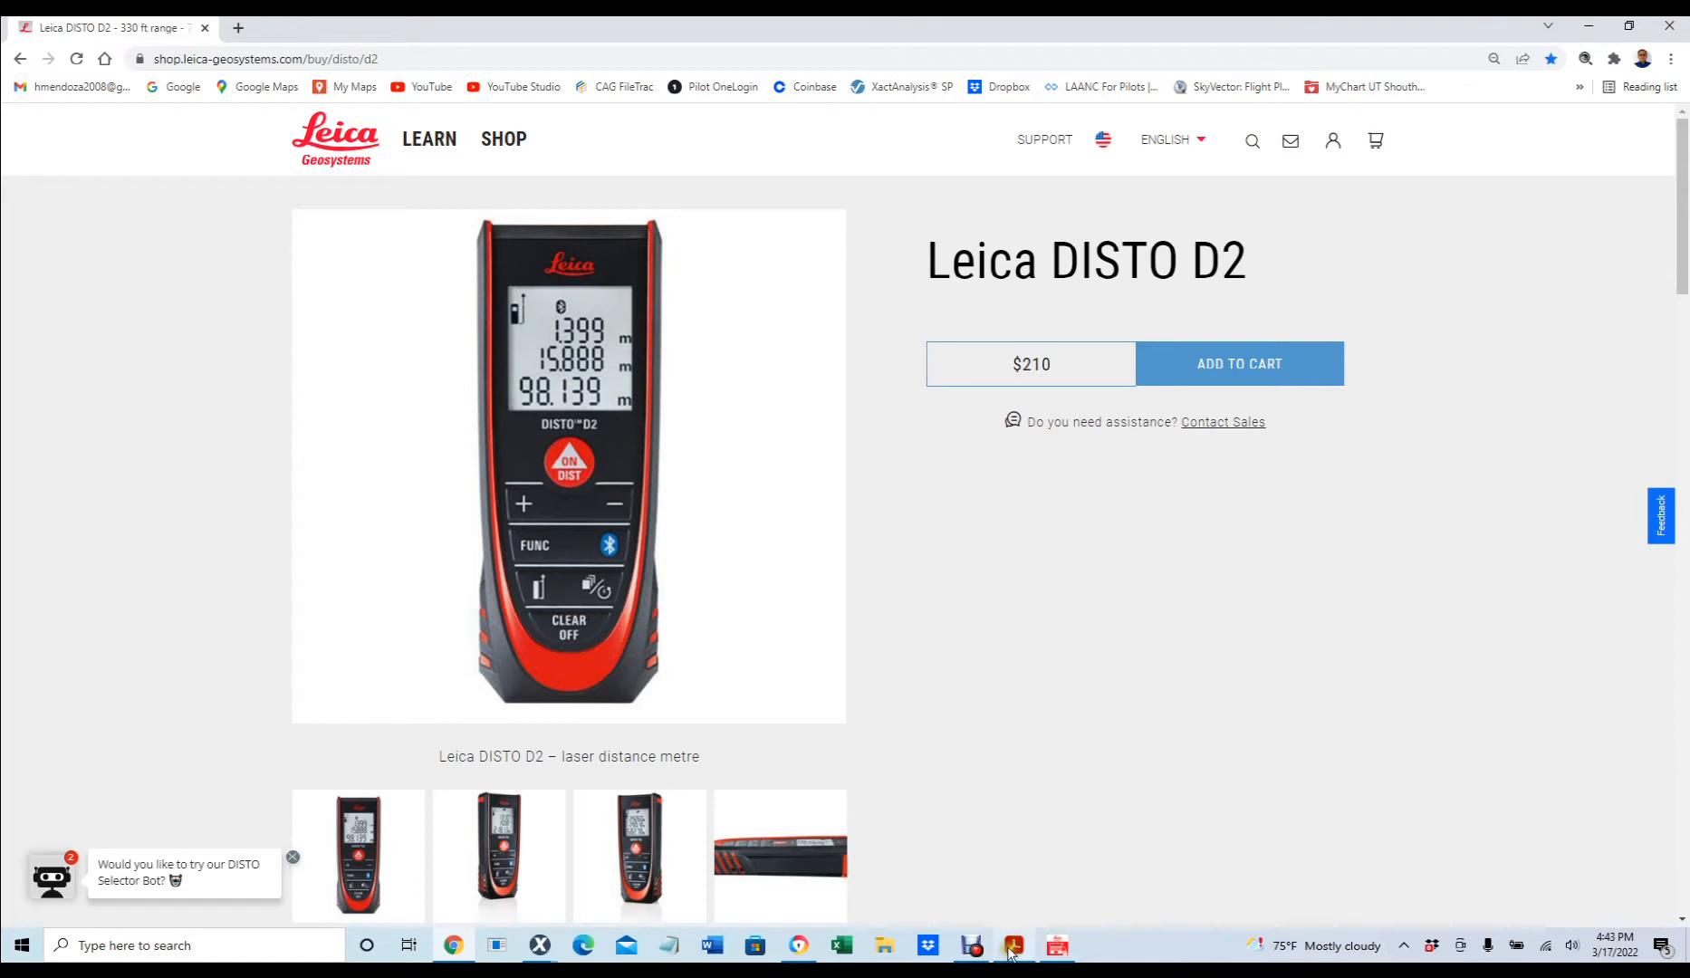
# - Show the DISTO transfer software page, glance at the PDF guide, and close the duplicate tab
pyautogui.click(1667, 27)
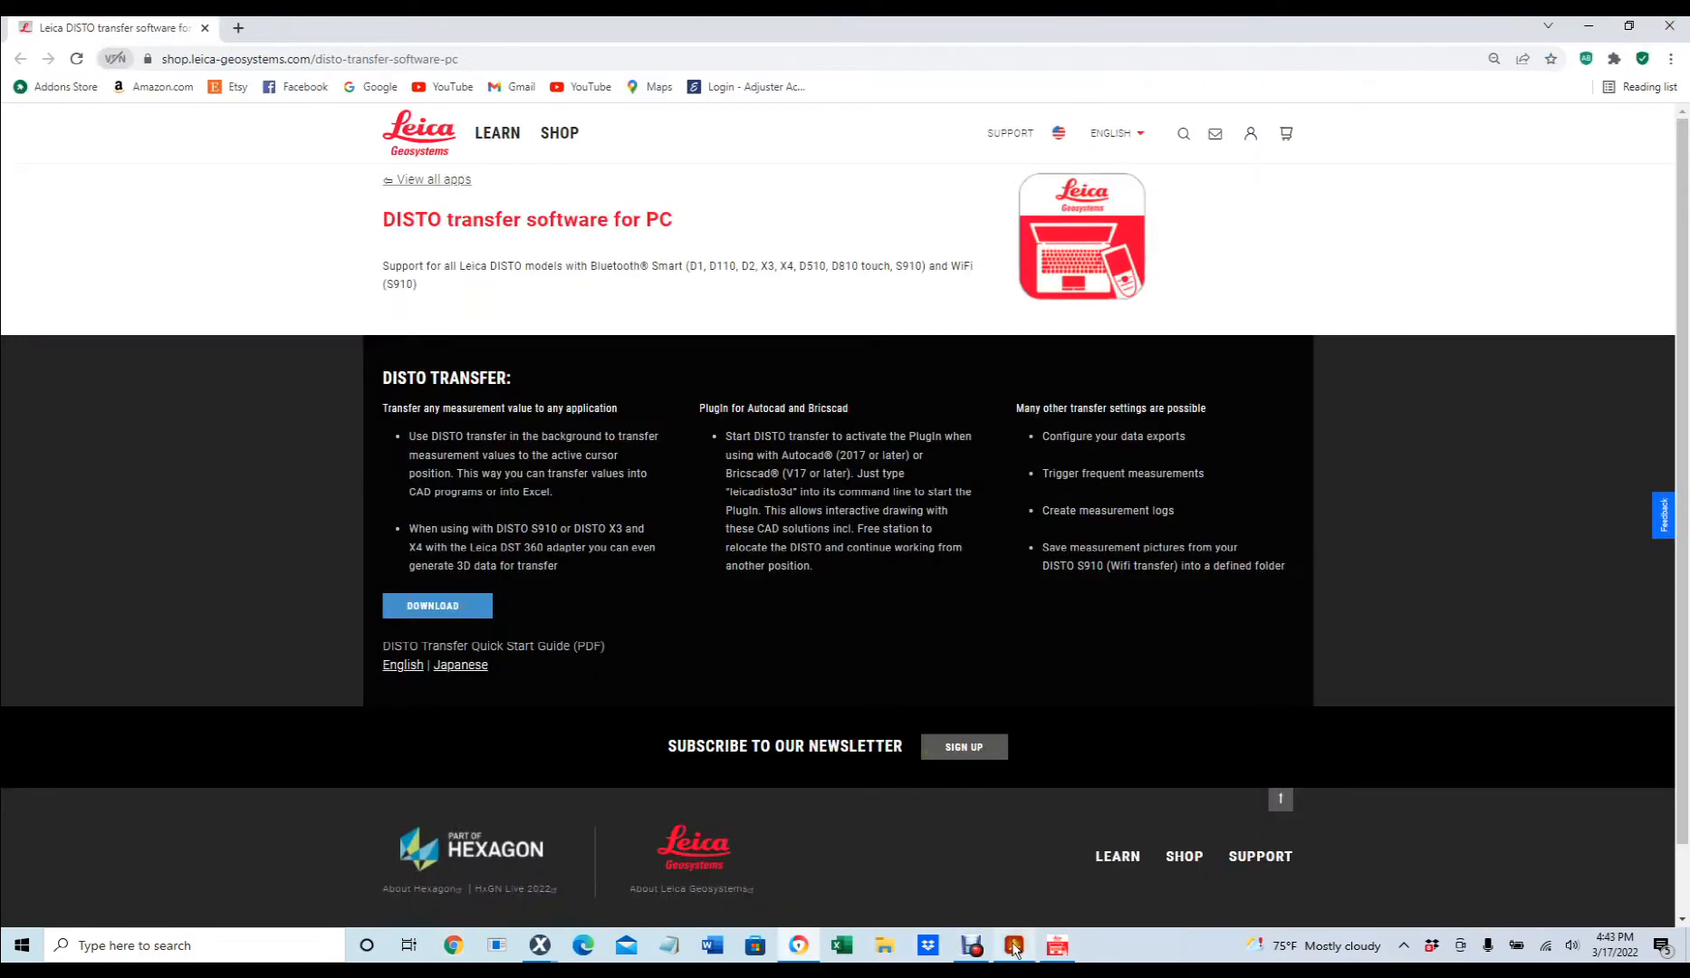
pyautogui.click(1014, 945)
pyautogui.scroll(-5, 917, 515)
pyautogui.scroll(-5, 918, 514)
pyautogui.scroll(-5, 917, 515)
pyautogui.scroll(-5, 917, 514)
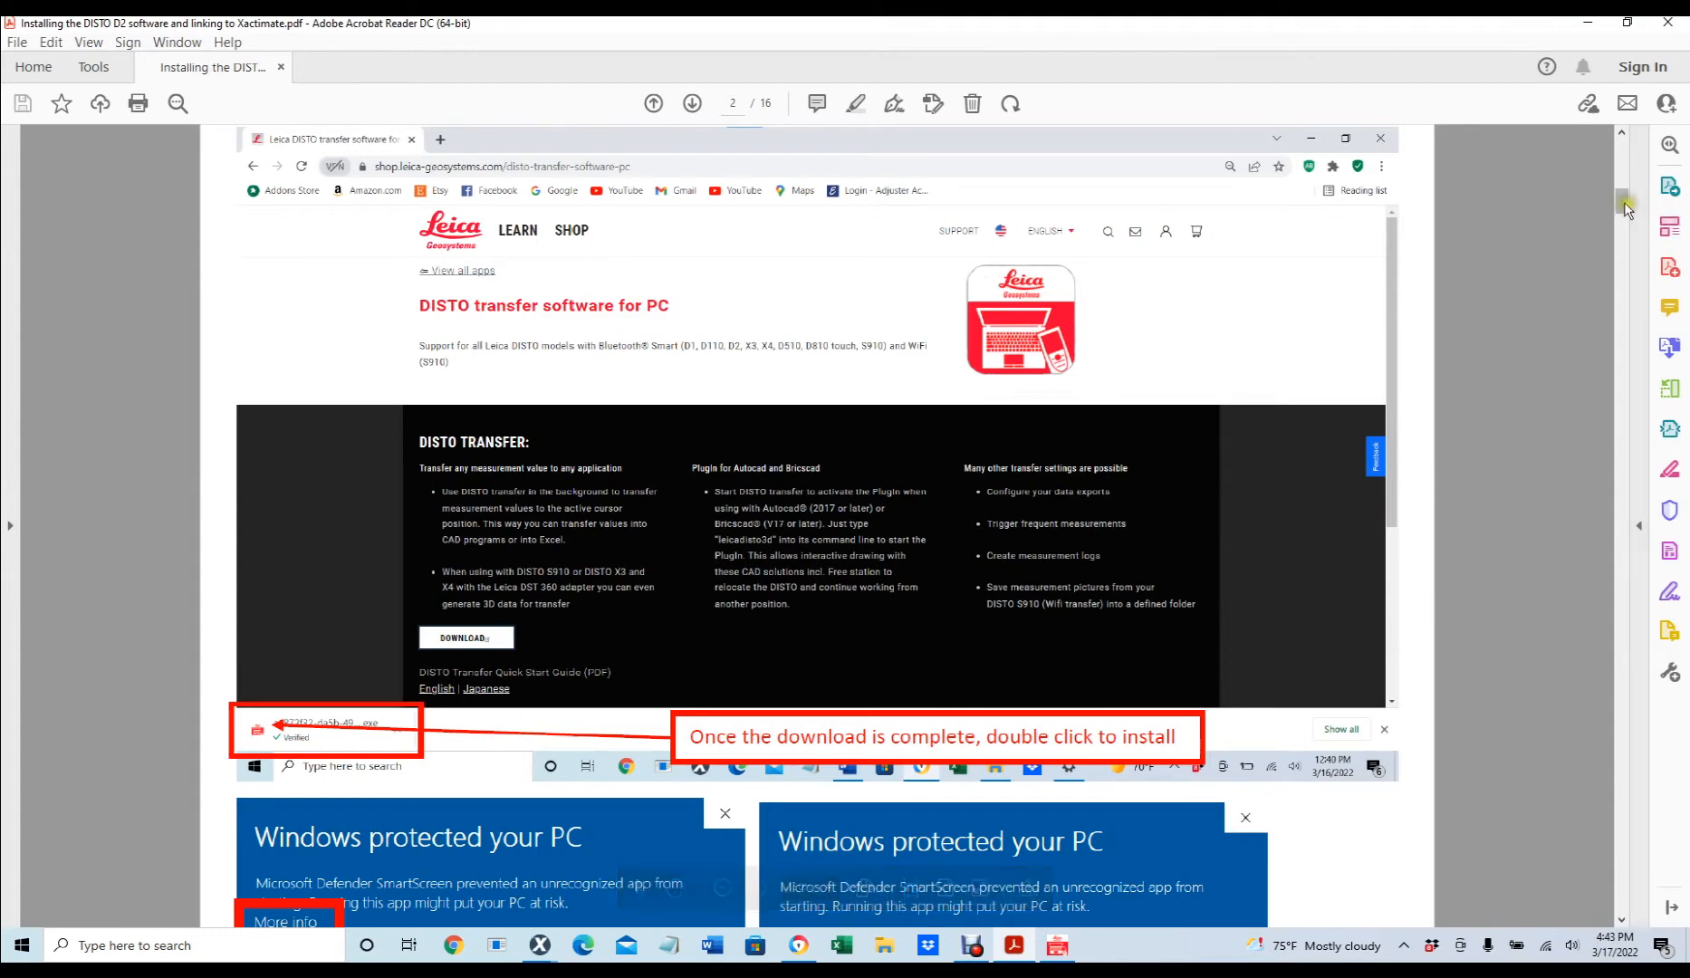
pyautogui.moveTo(1624, 202); pyautogui.dragTo(1632, 139)
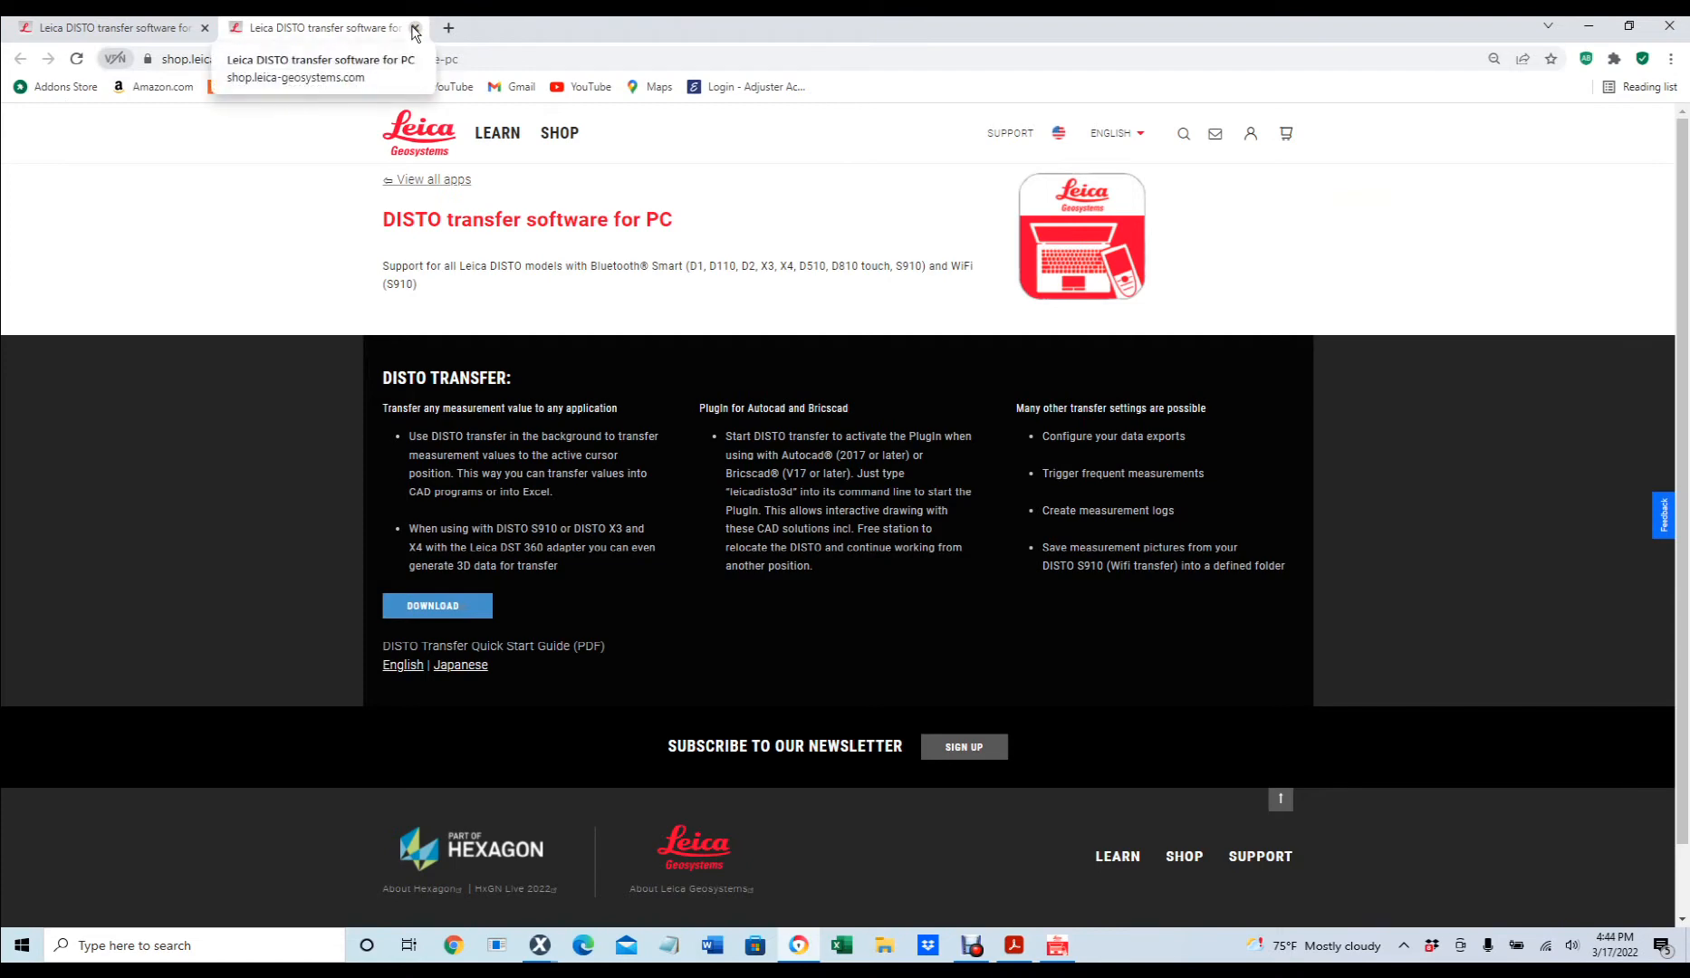
pyautogui.click(415, 29)
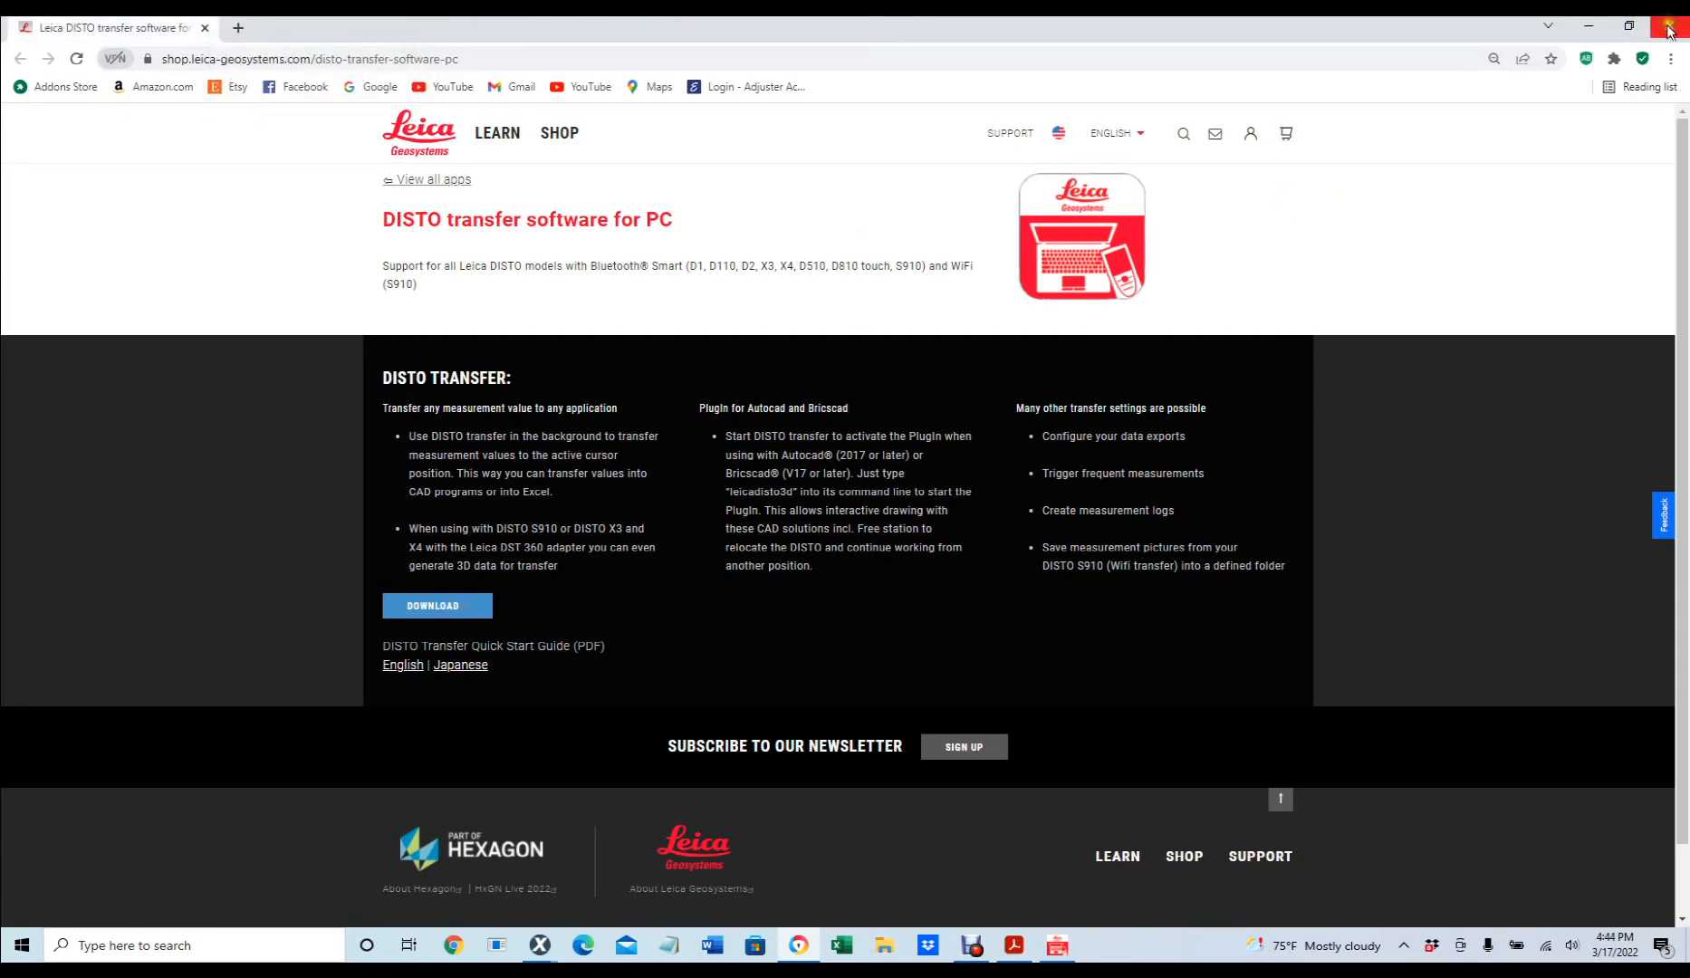
# - Minimize Chrome to reveal the PDF installation guide
pyautogui.click(1589, 25)
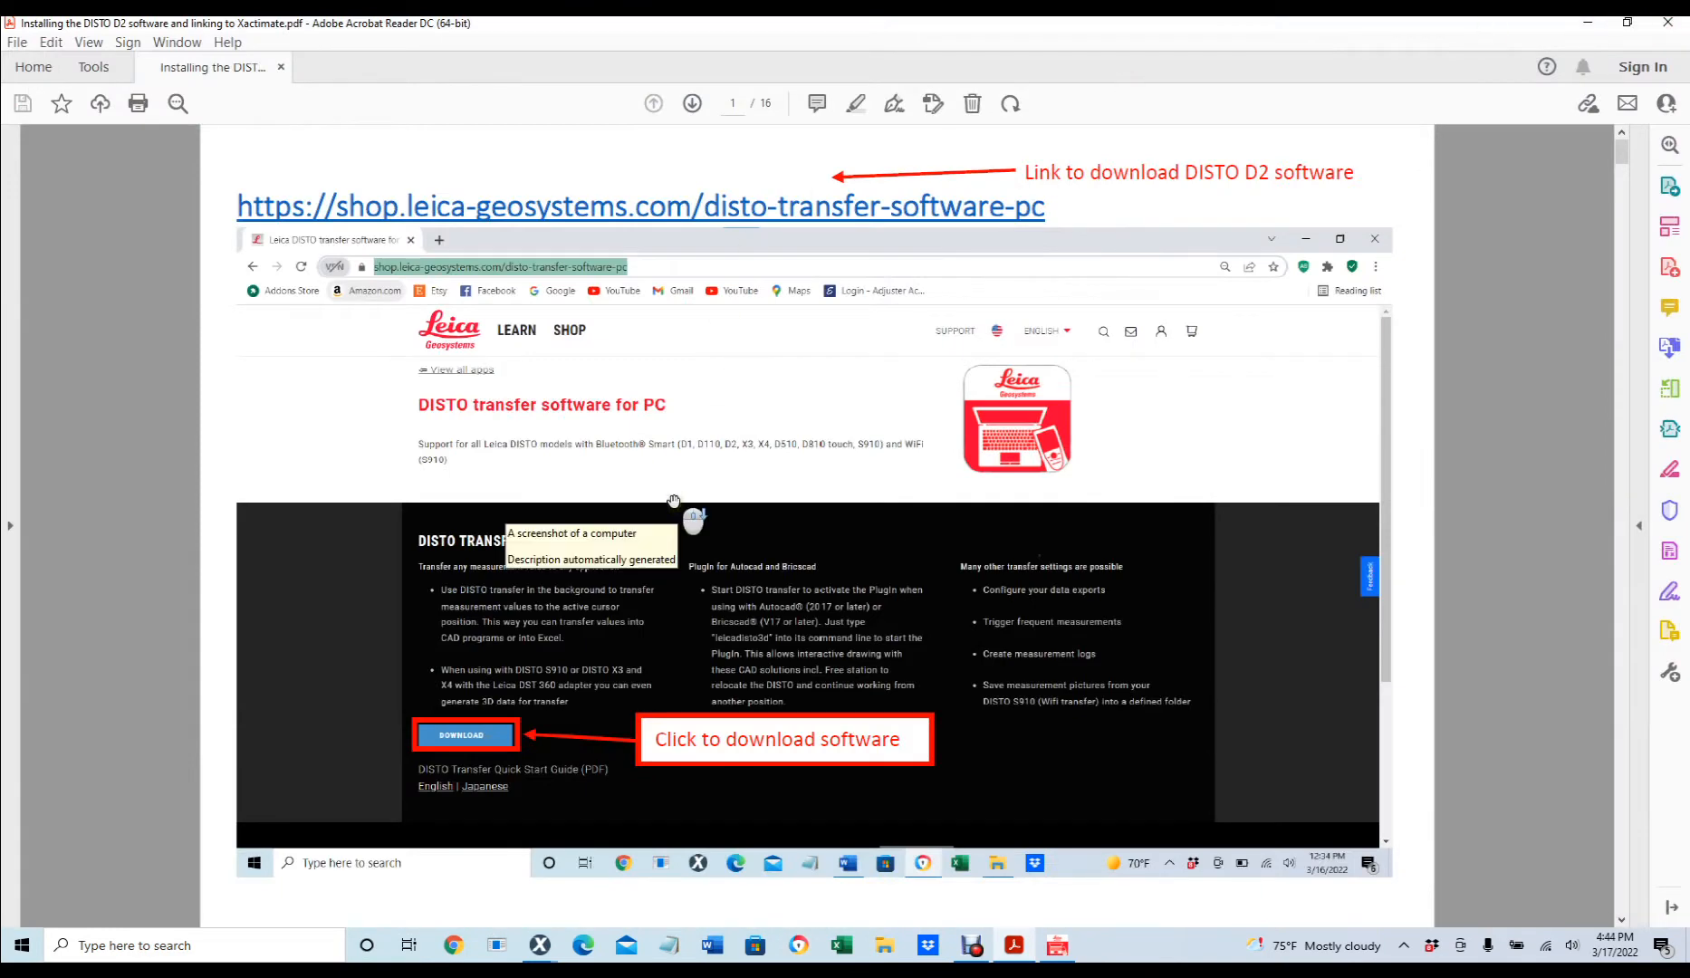
pyautogui.scroll(-2, 687, 503)
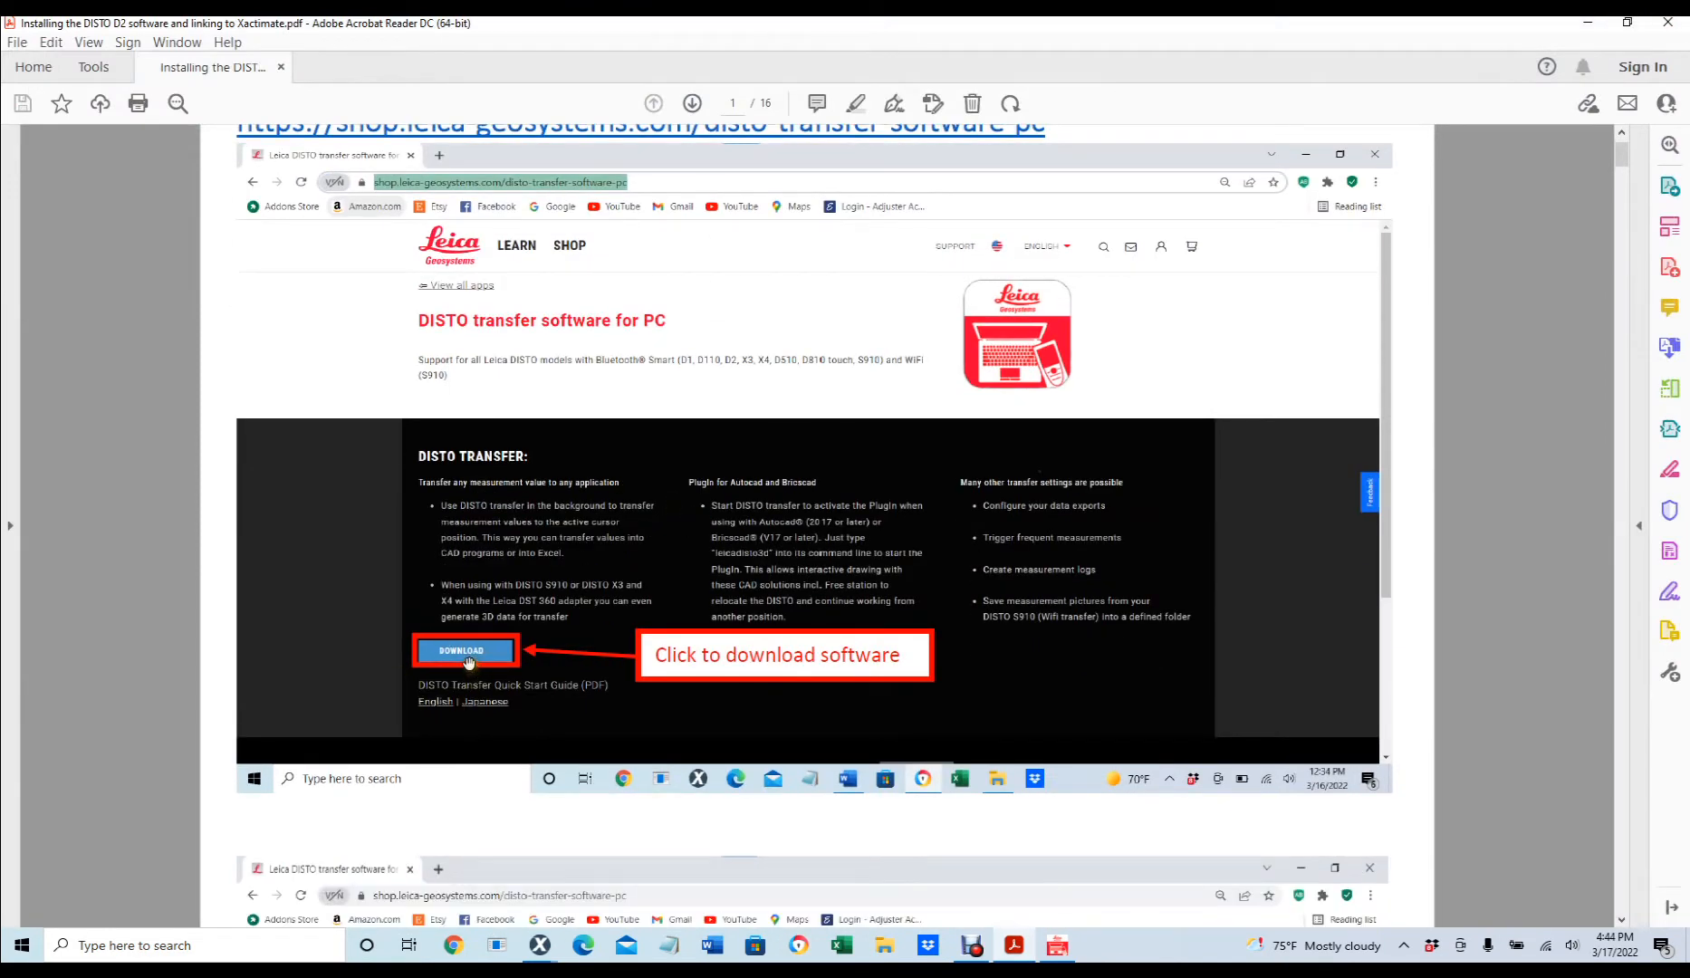
pyautogui.scroll(-1, 501, 680)
pyautogui.scroll(-5, 501, 679)
pyautogui.scroll(-5, 501, 679)
pyautogui.scroll(-3, 501, 679)
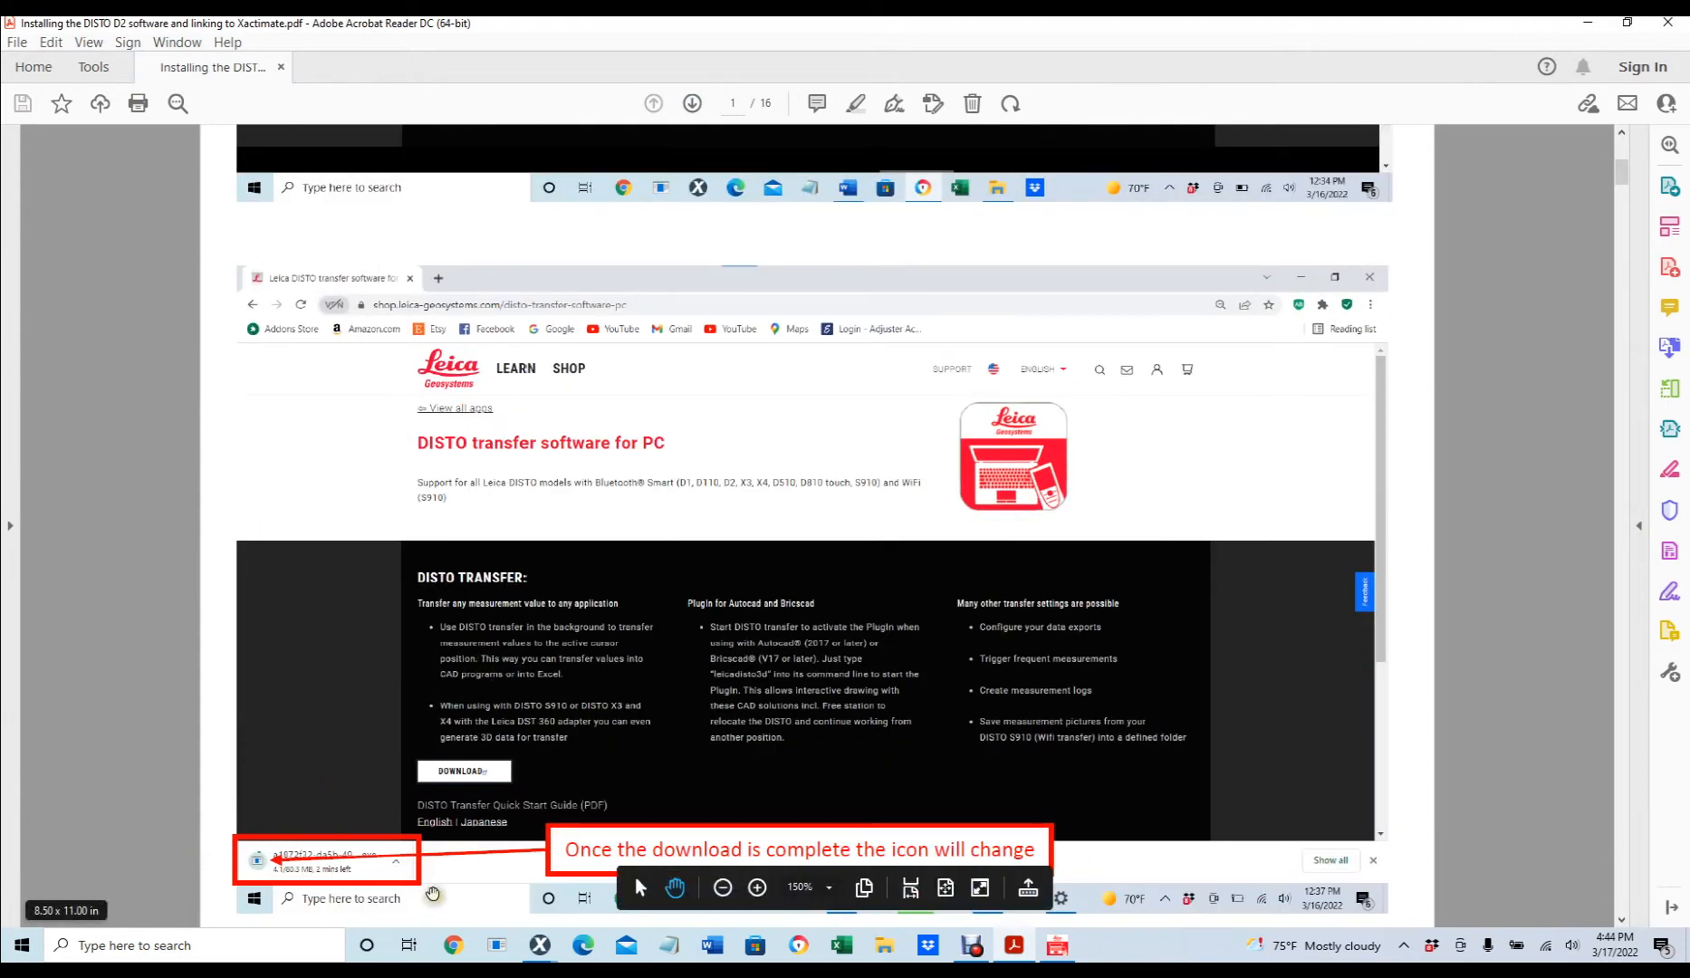
pyautogui.scroll(-5, 750, 632)
pyautogui.scroll(-5, 750, 632)
pyautogui.scroll(-5, 750, 632)
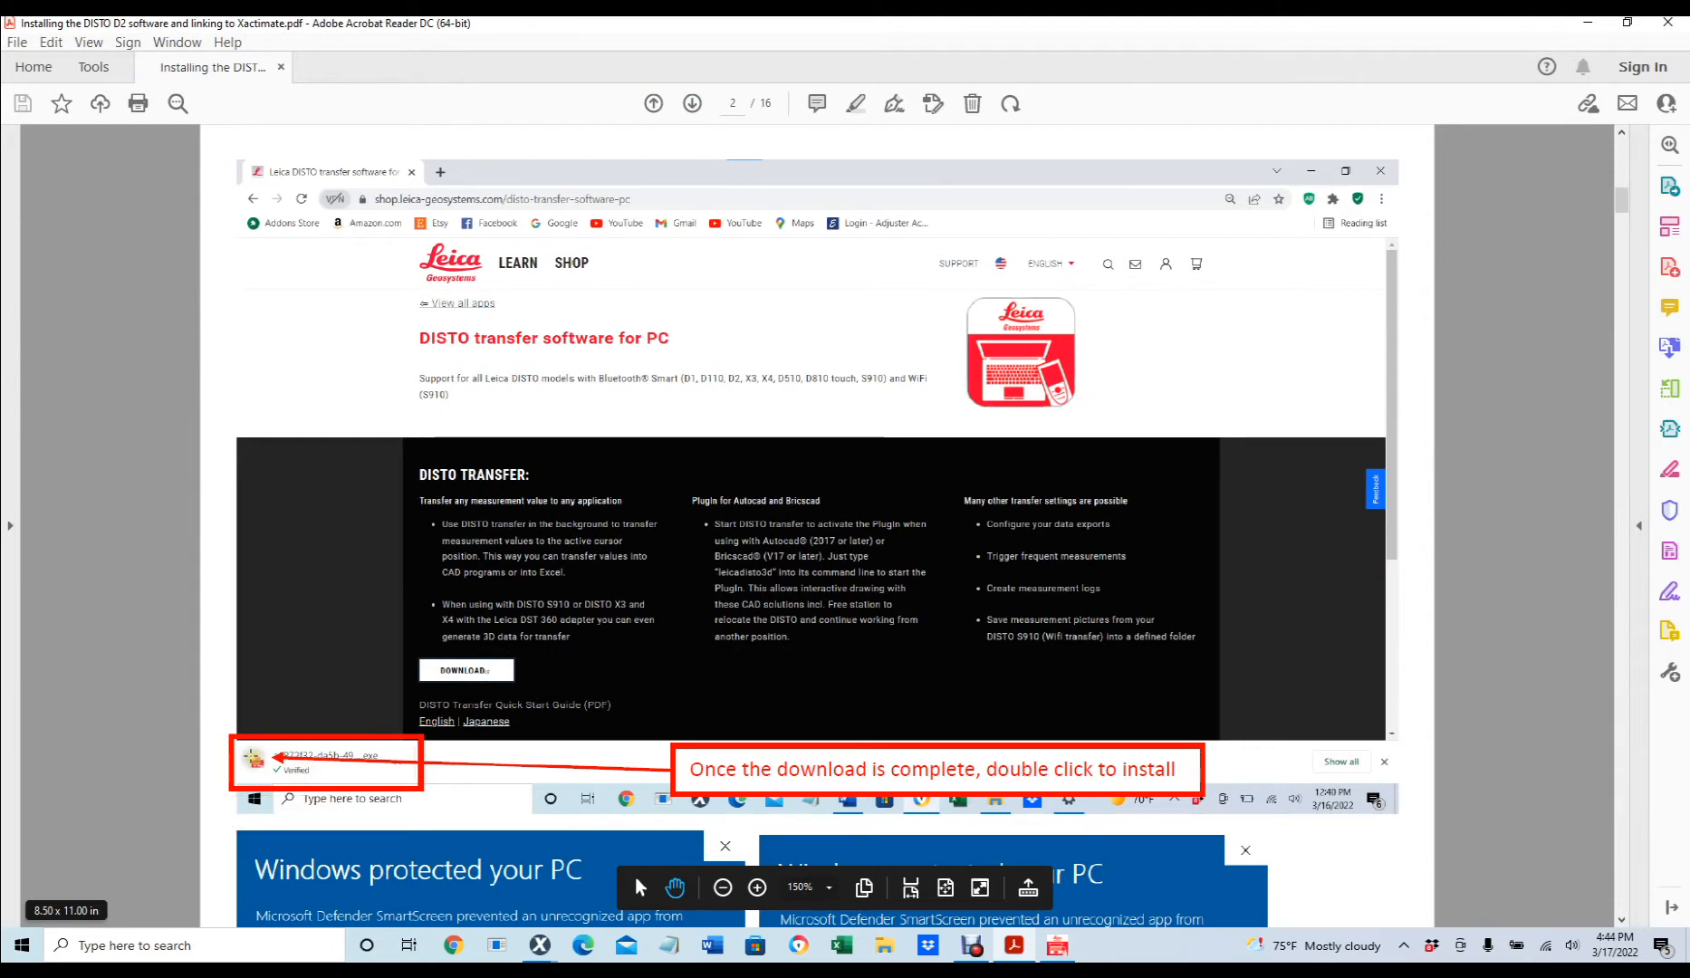
pyautogui.scroll(-4, 562, 621)
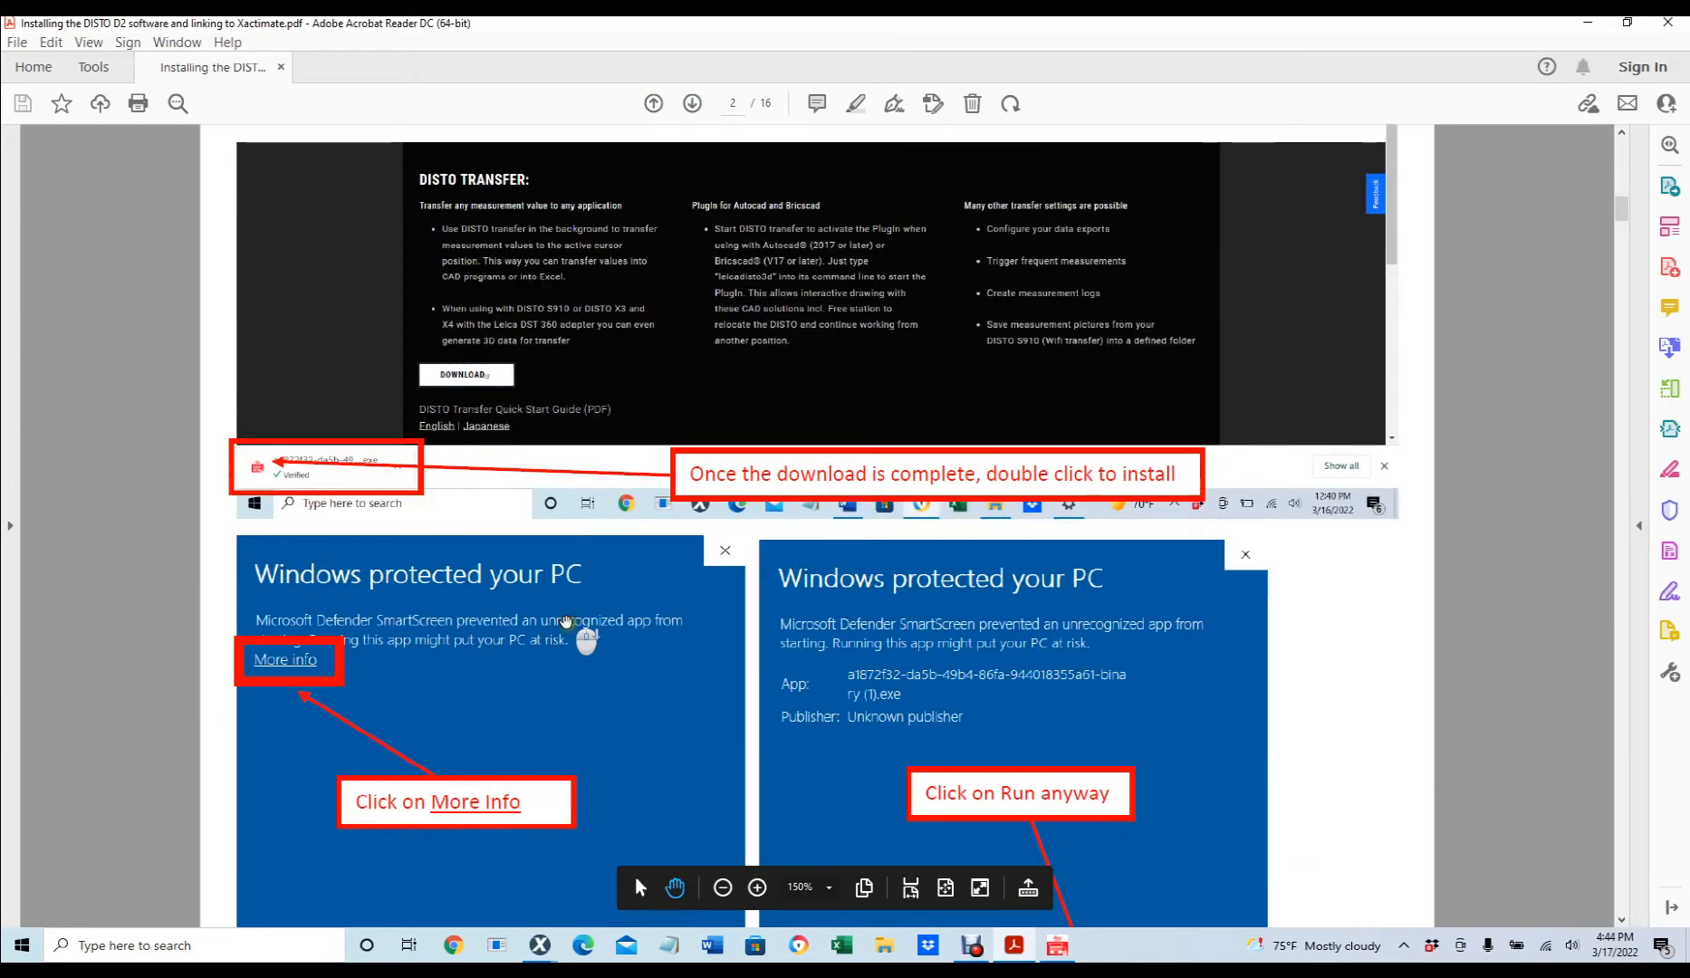
pyautogui.scroll(-2, 561, 621)
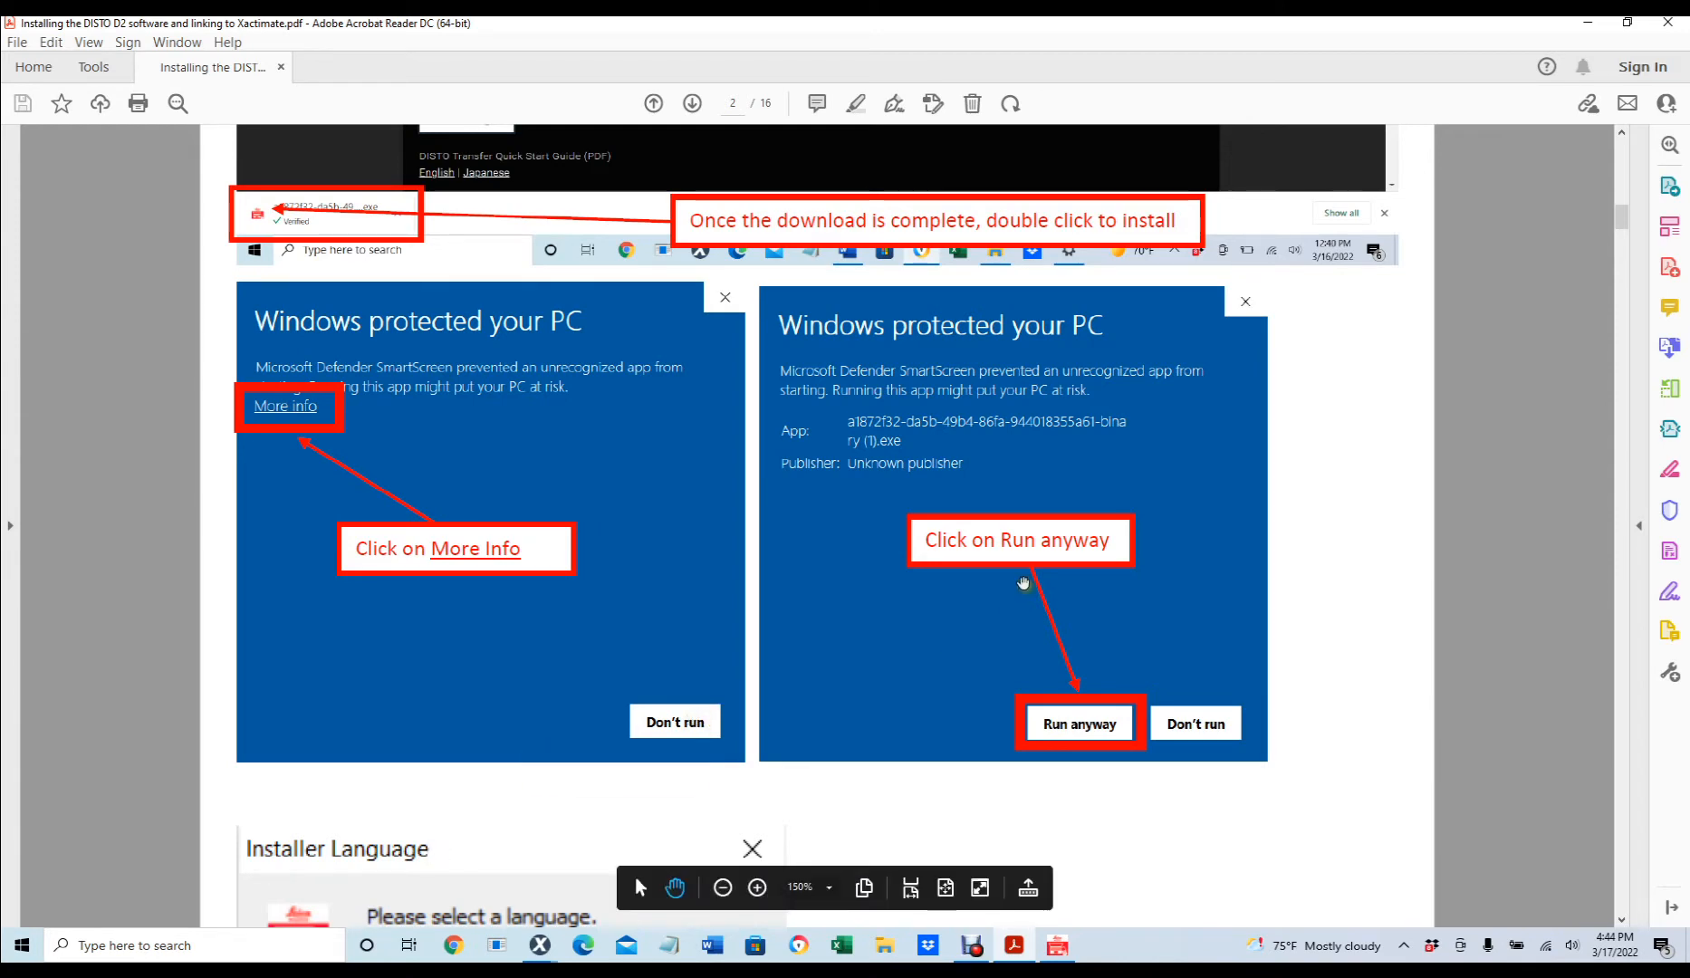
pyautogui.scroll(-3, 995, 615)
pyautogui.scroll(-2, 1021, 582)
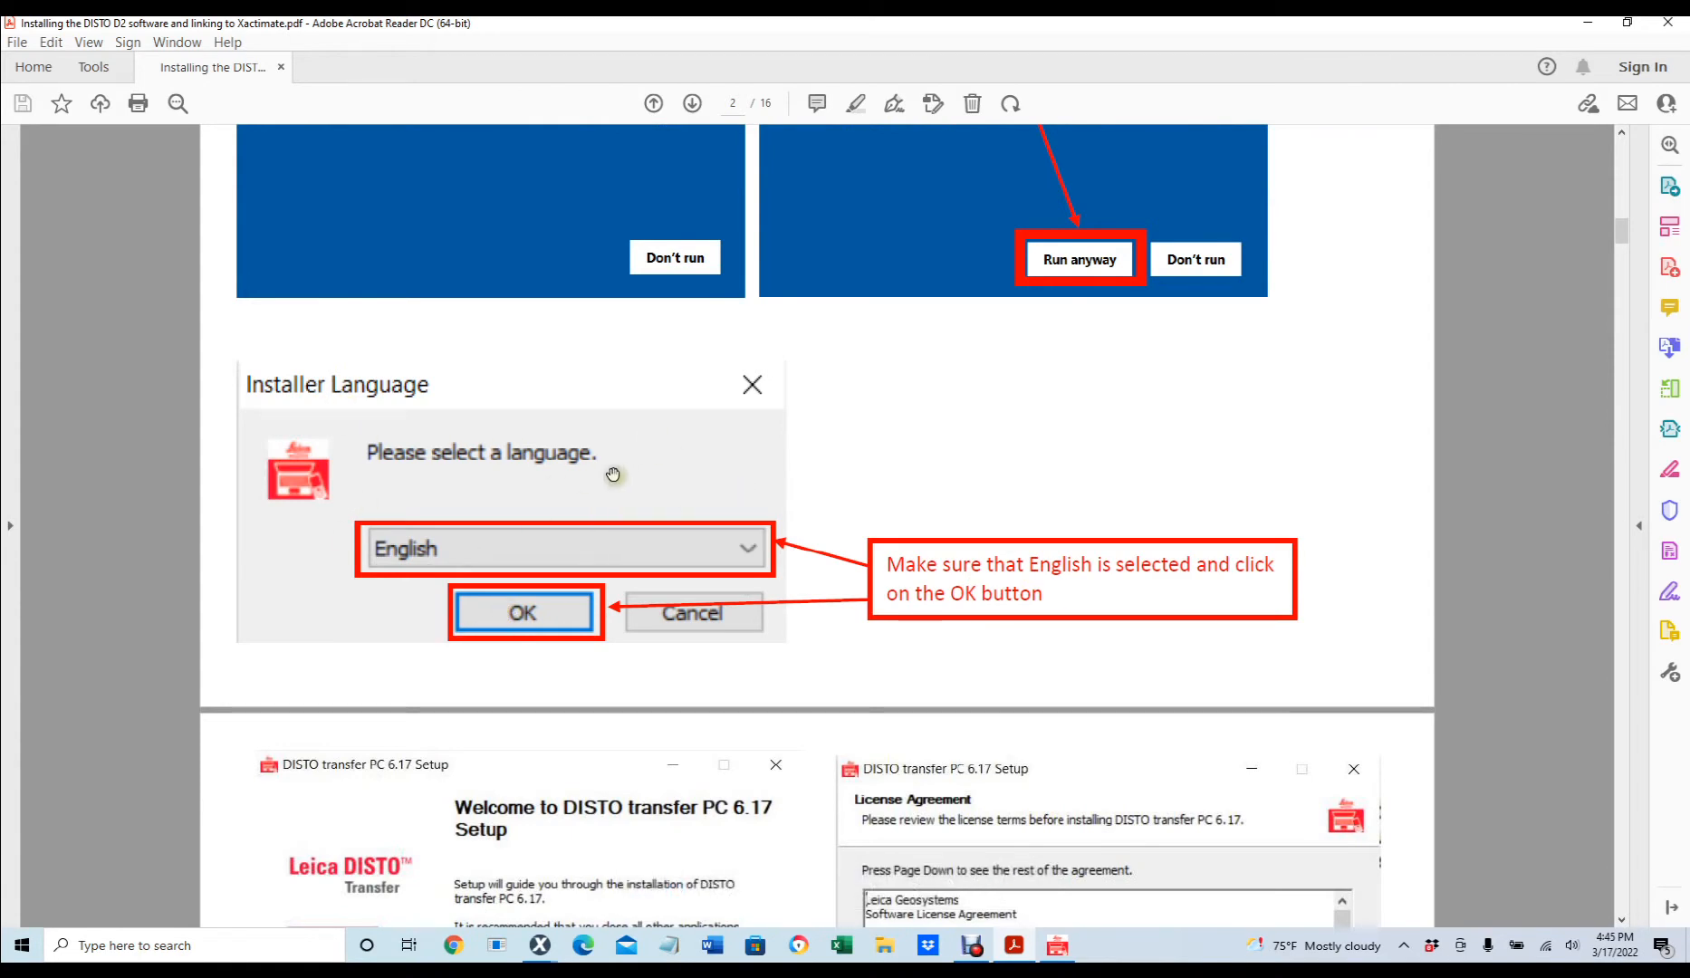
pyautogui.scroll(-3, 699, 495)
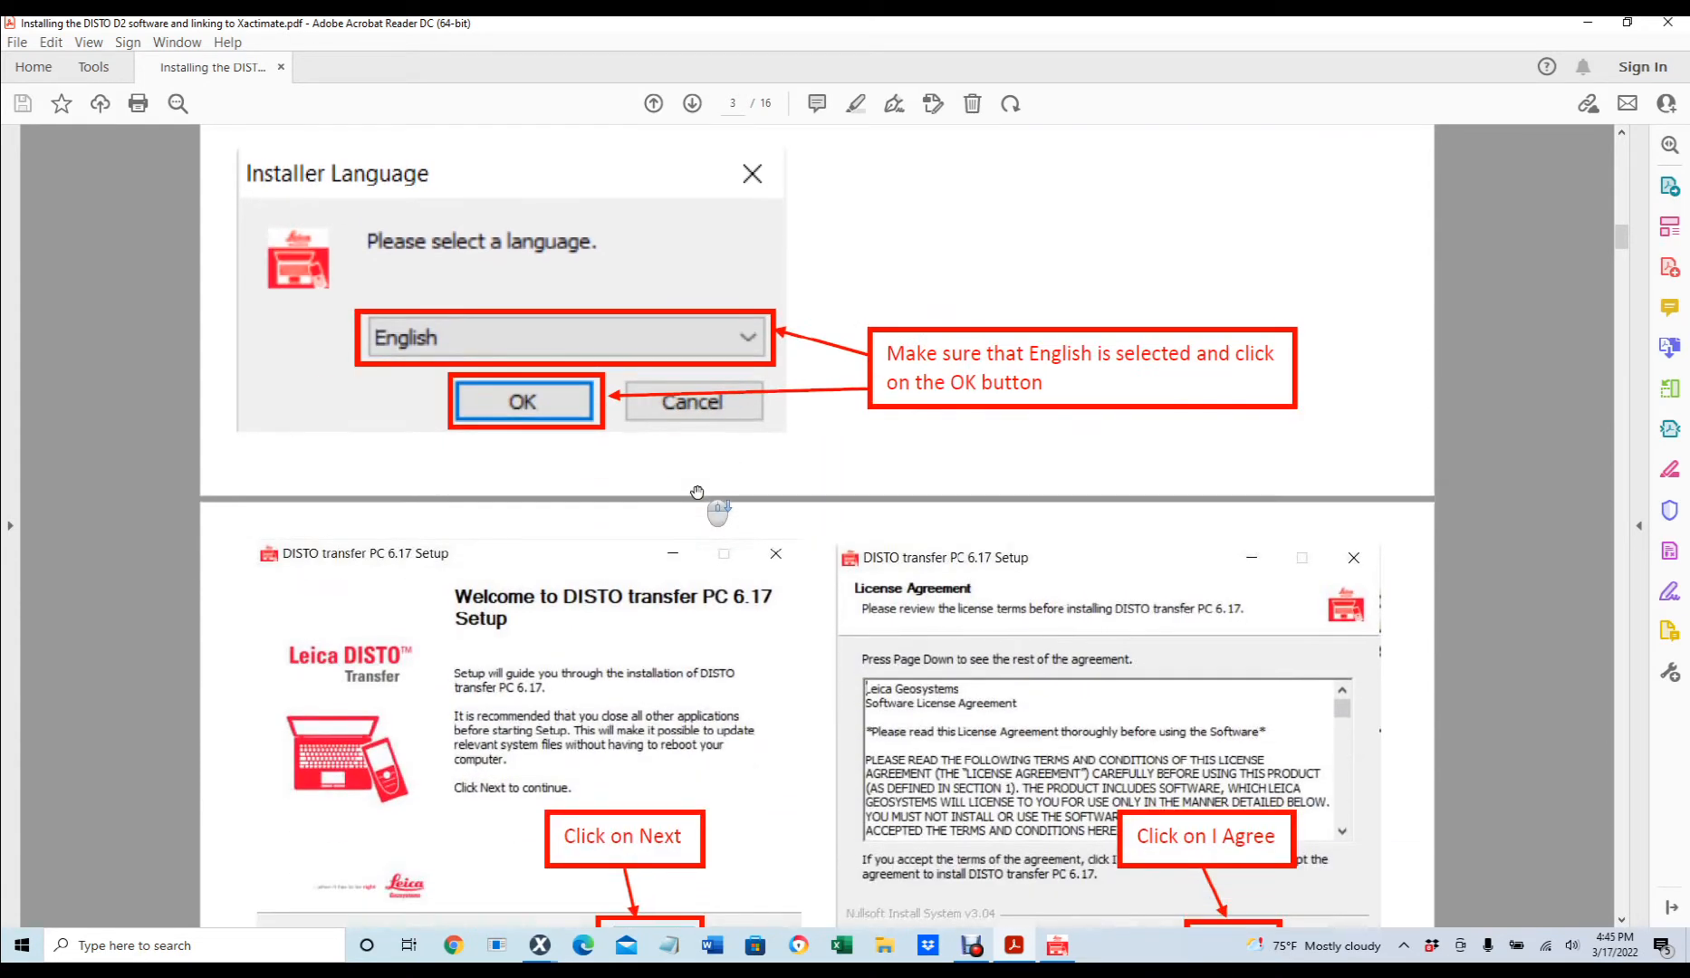
pyautogui.scroll(-2, 698, 494)
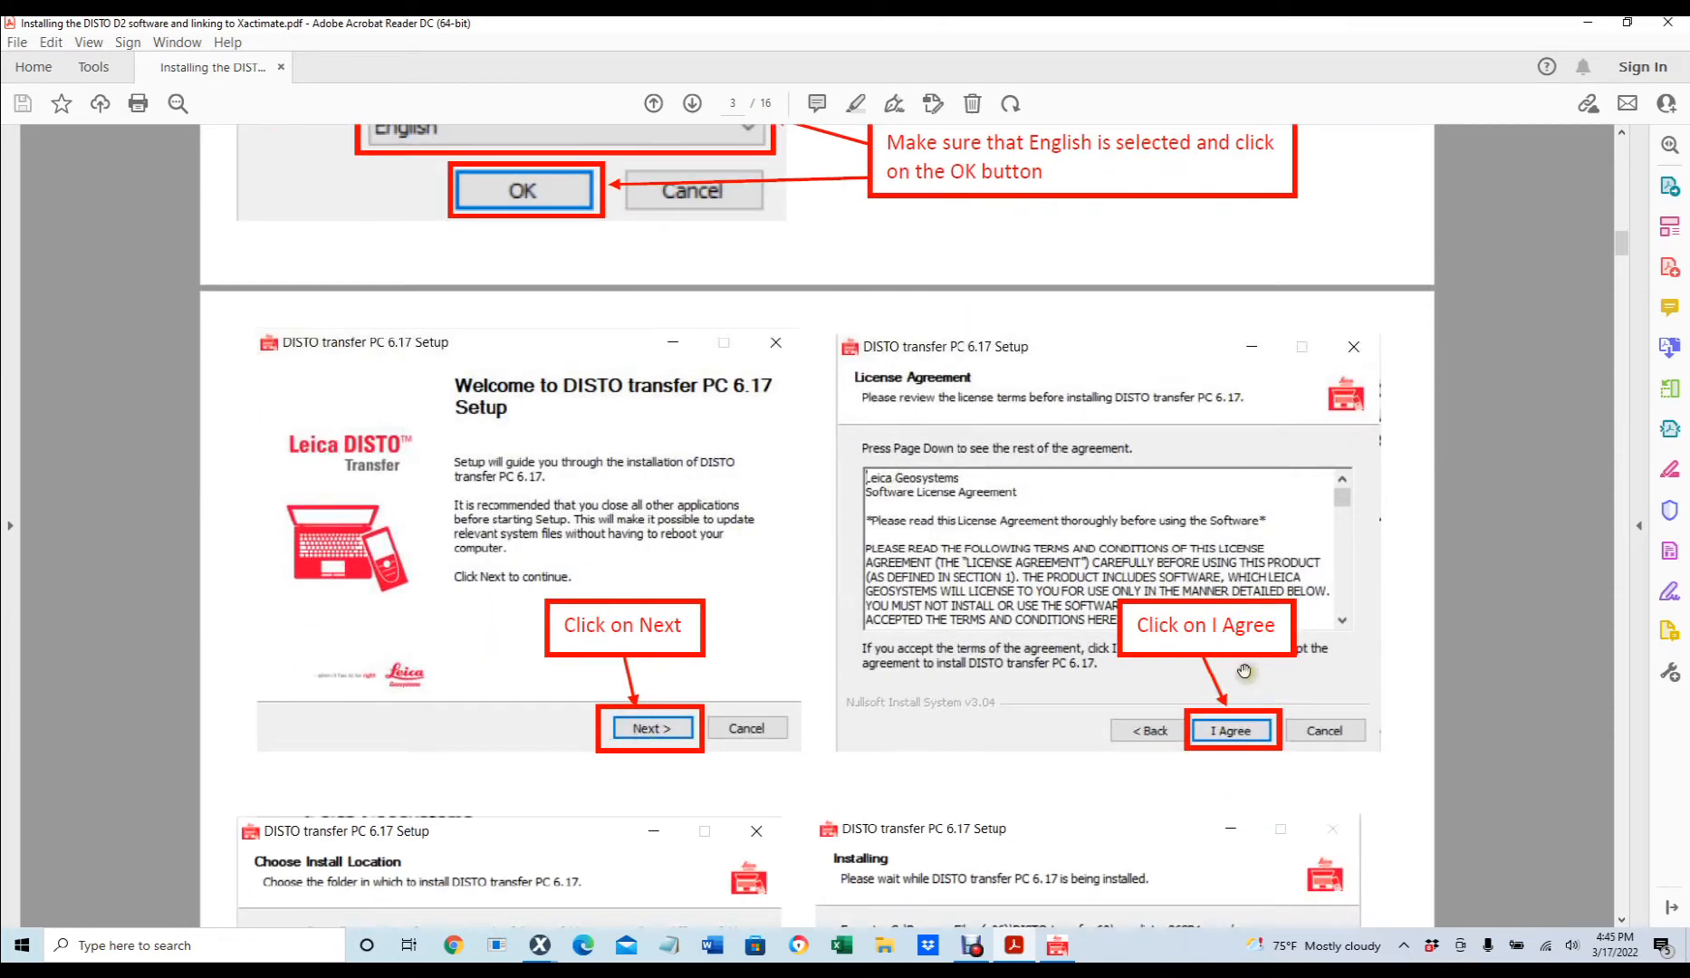
pyautogui.scroll(-3, 1085, 582)
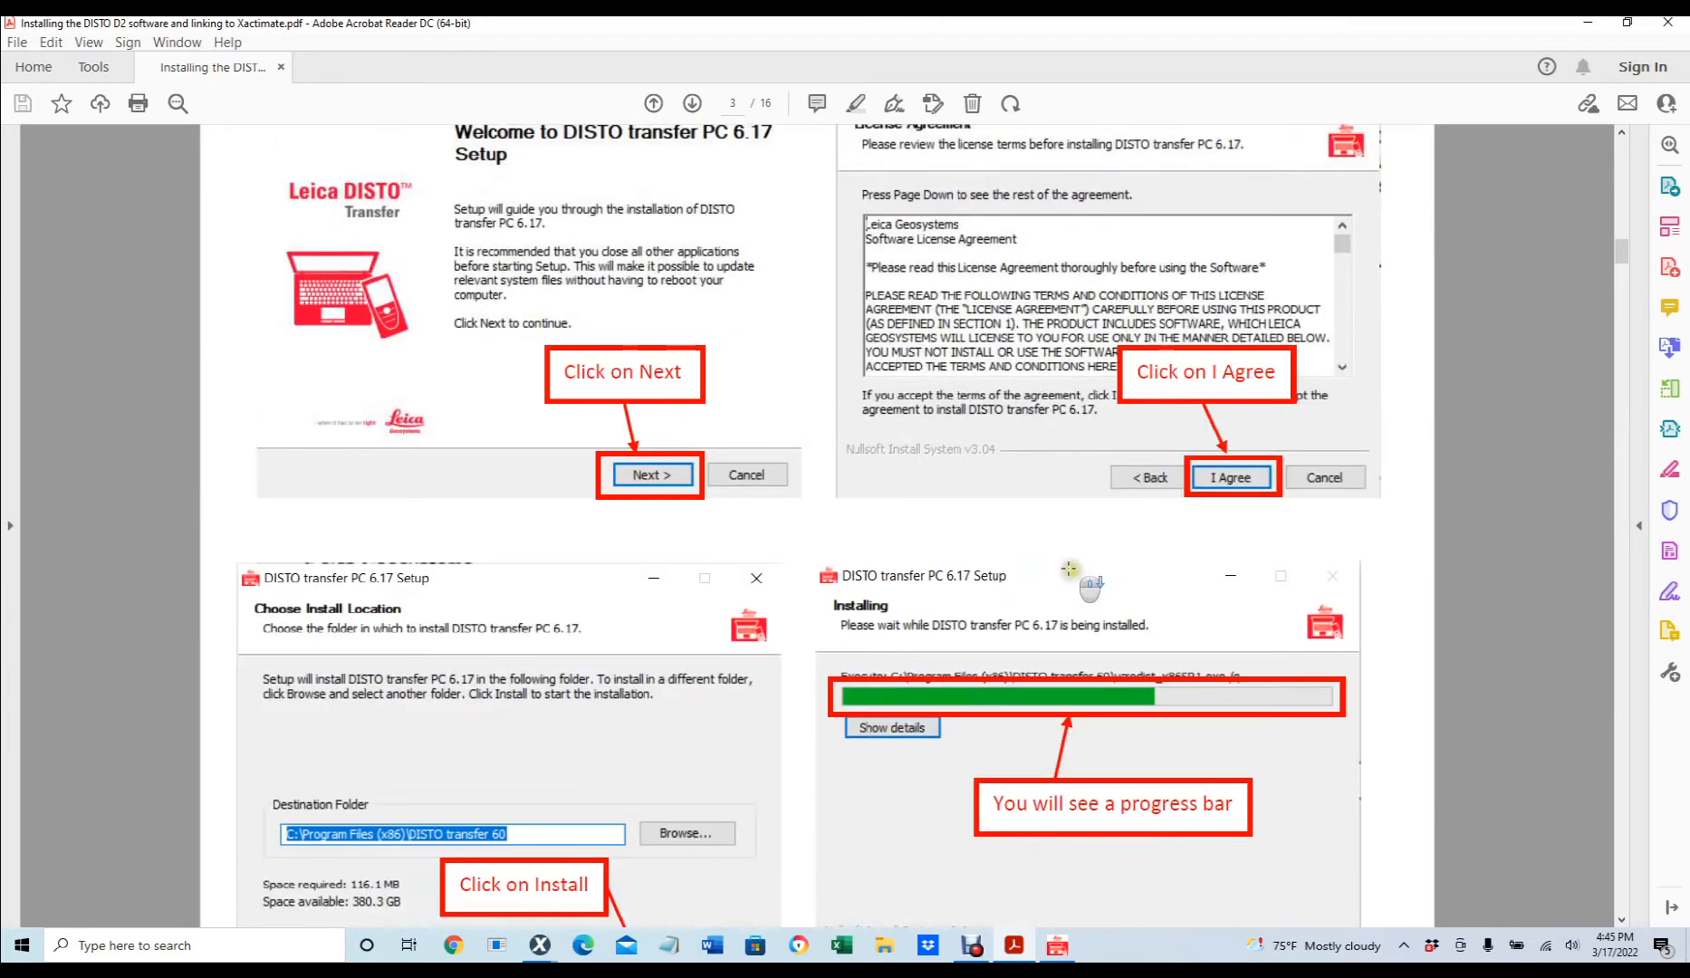
pyautogui.scroll(-3, 1085, 582)
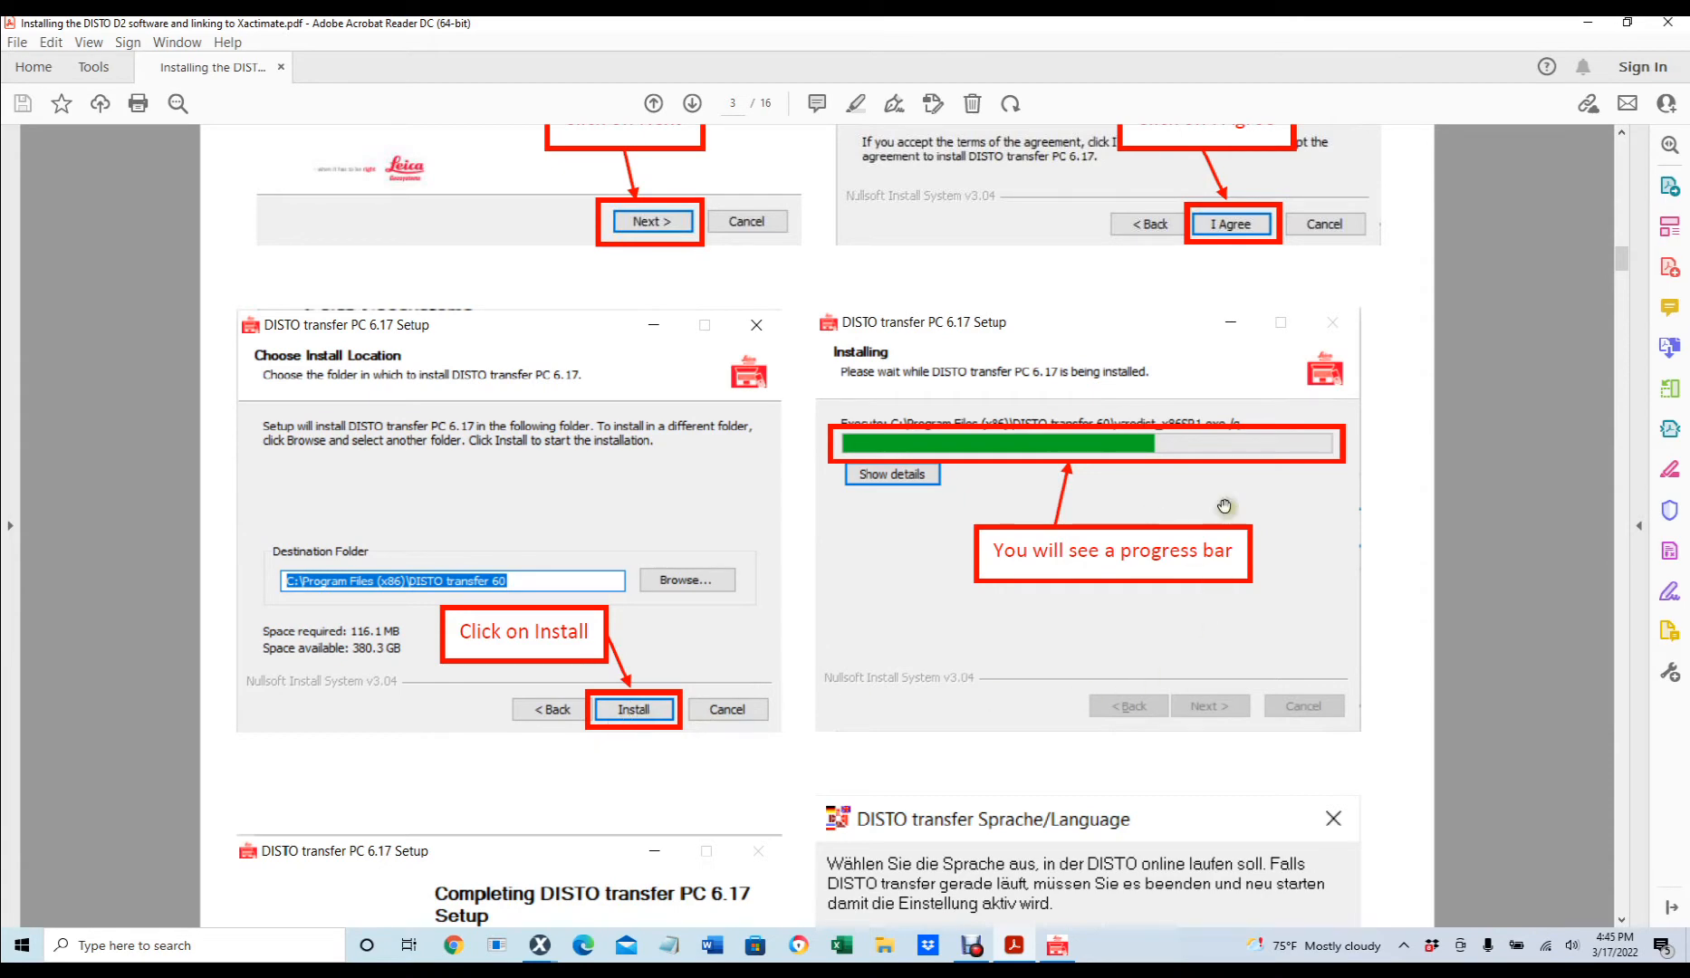
pyautogui.scroll(-3, 1049, 635)
pyautogui.scroll(-3, 1050, 635)
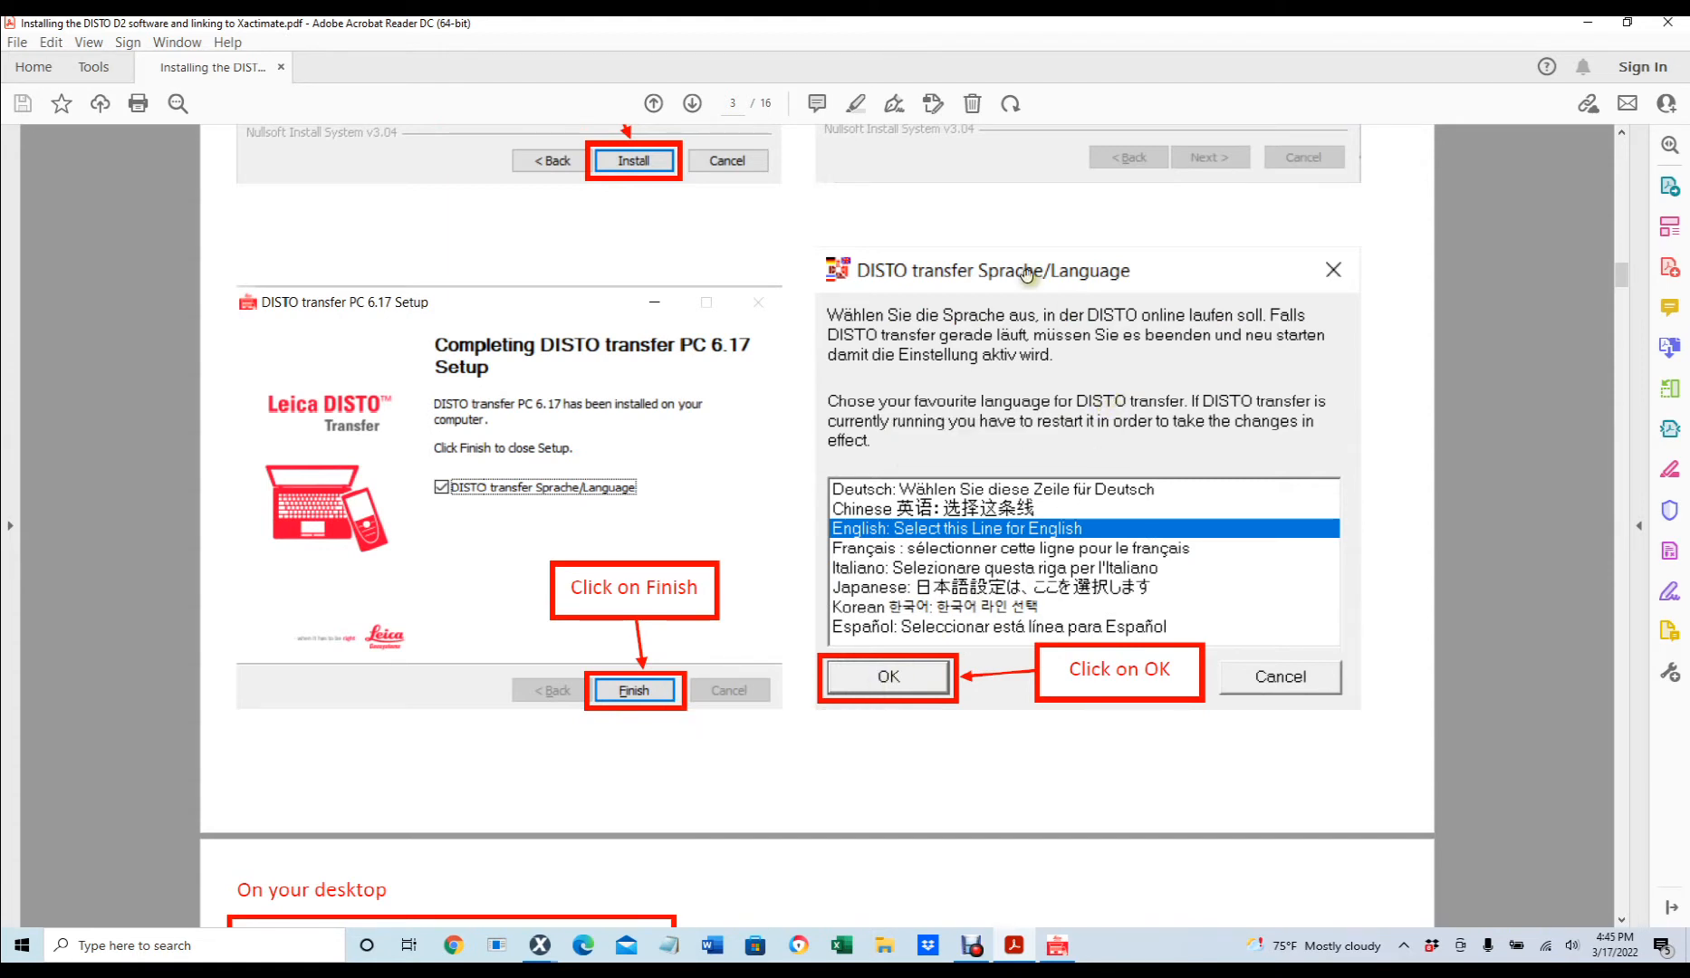
pyautogui.scroll(-4, 875, 545)
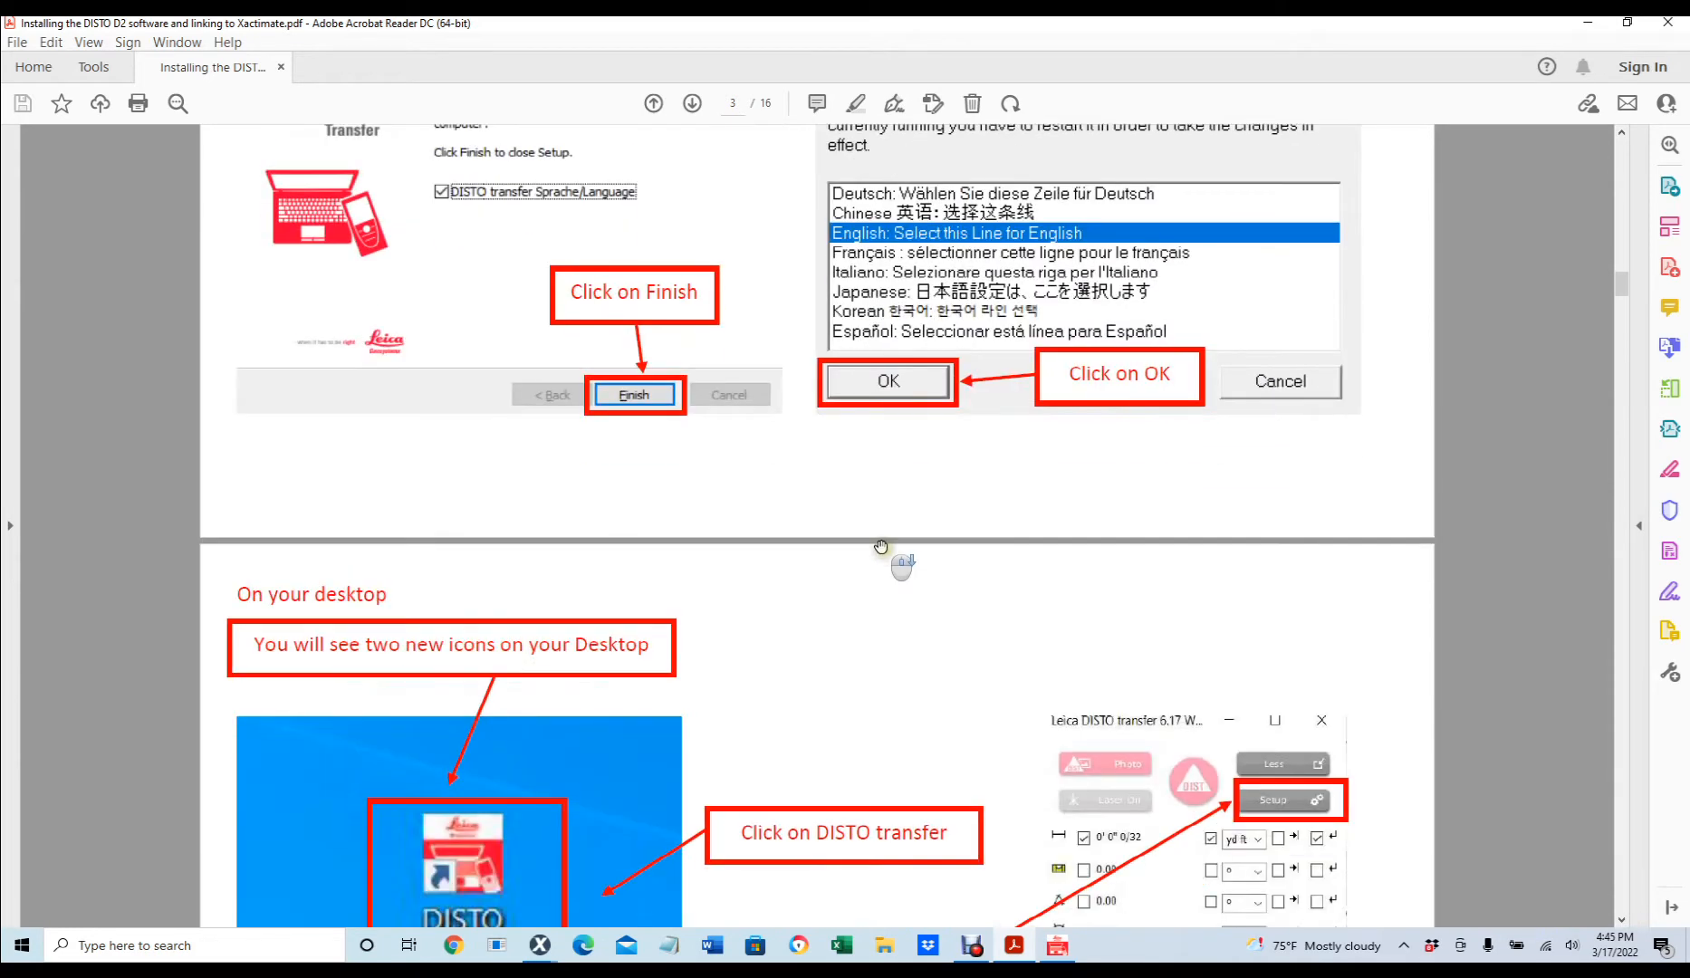
pyautogui.scroll(-3, 876, 545)
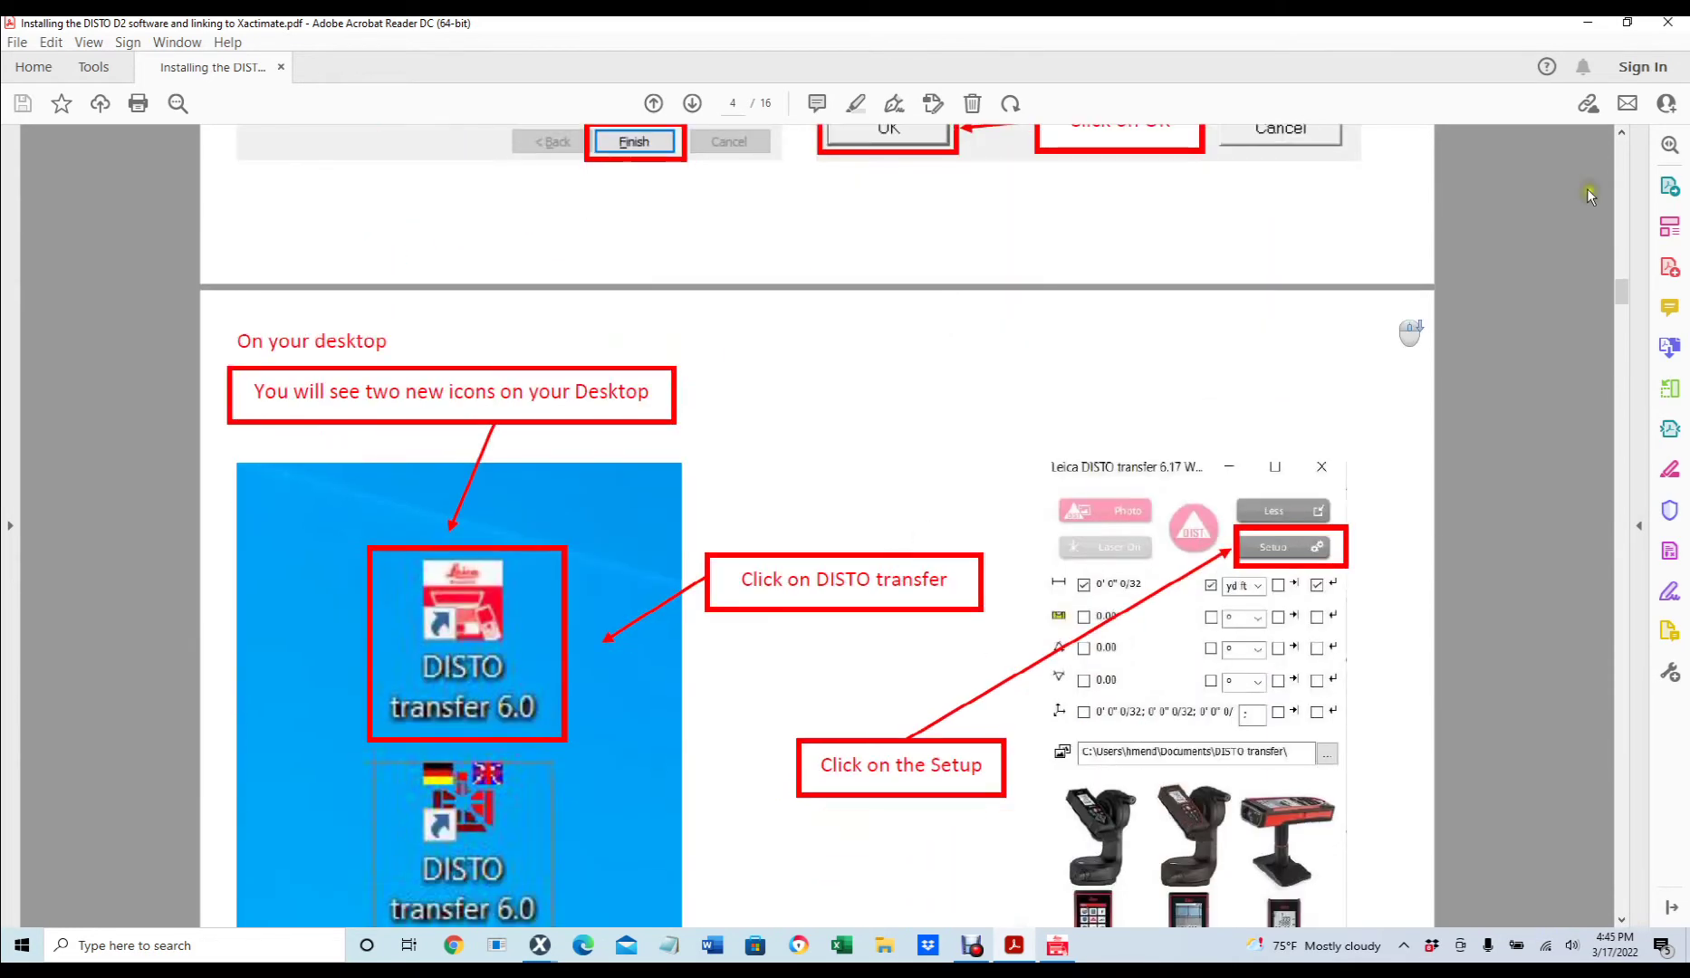
pyautogui.click(1591, 23)
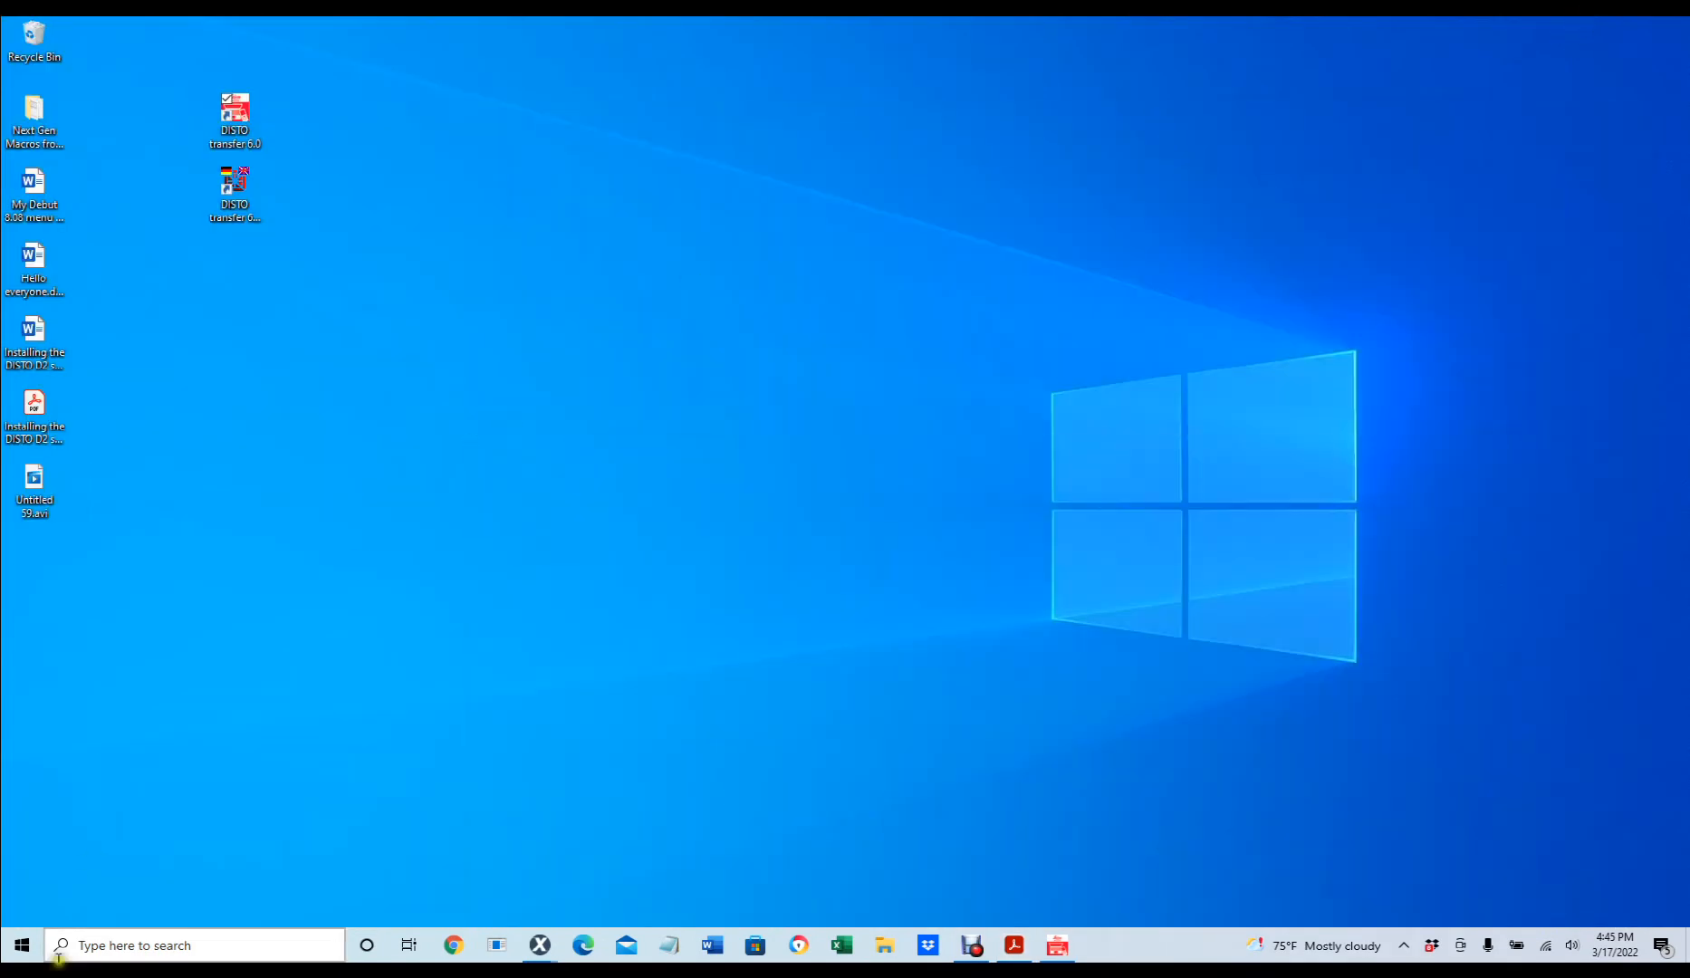
pyautogui.click(92, 945)
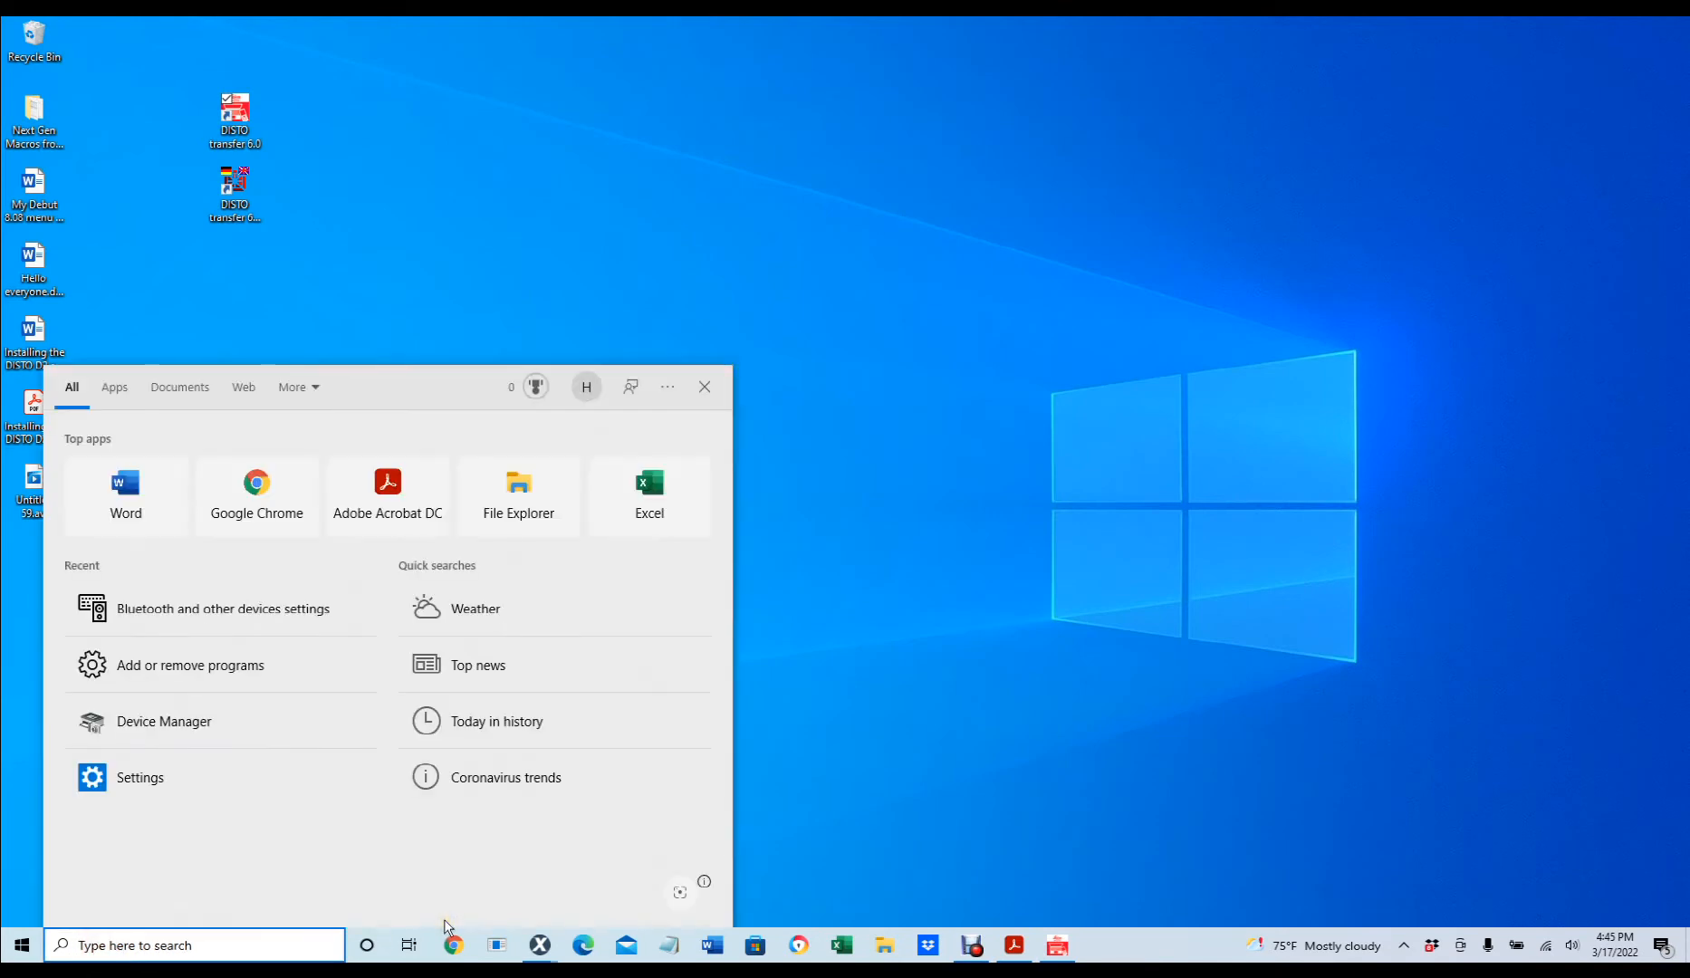
pyautogui.write('blue')
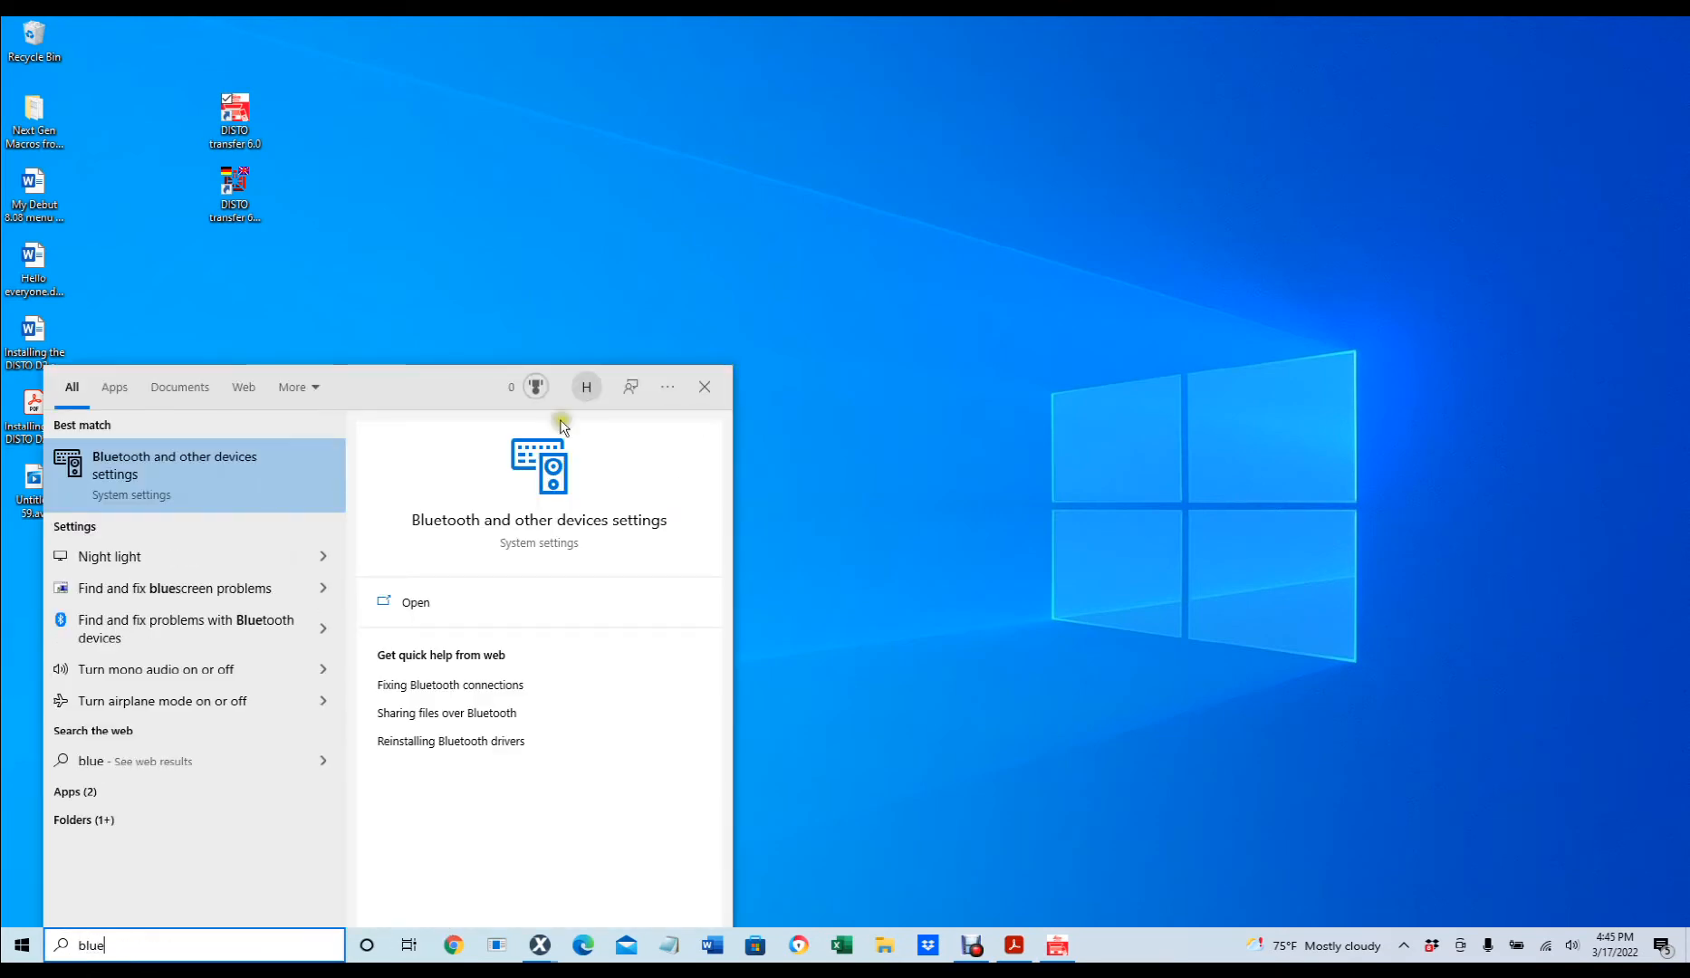
pyautogui.click(187, 484)
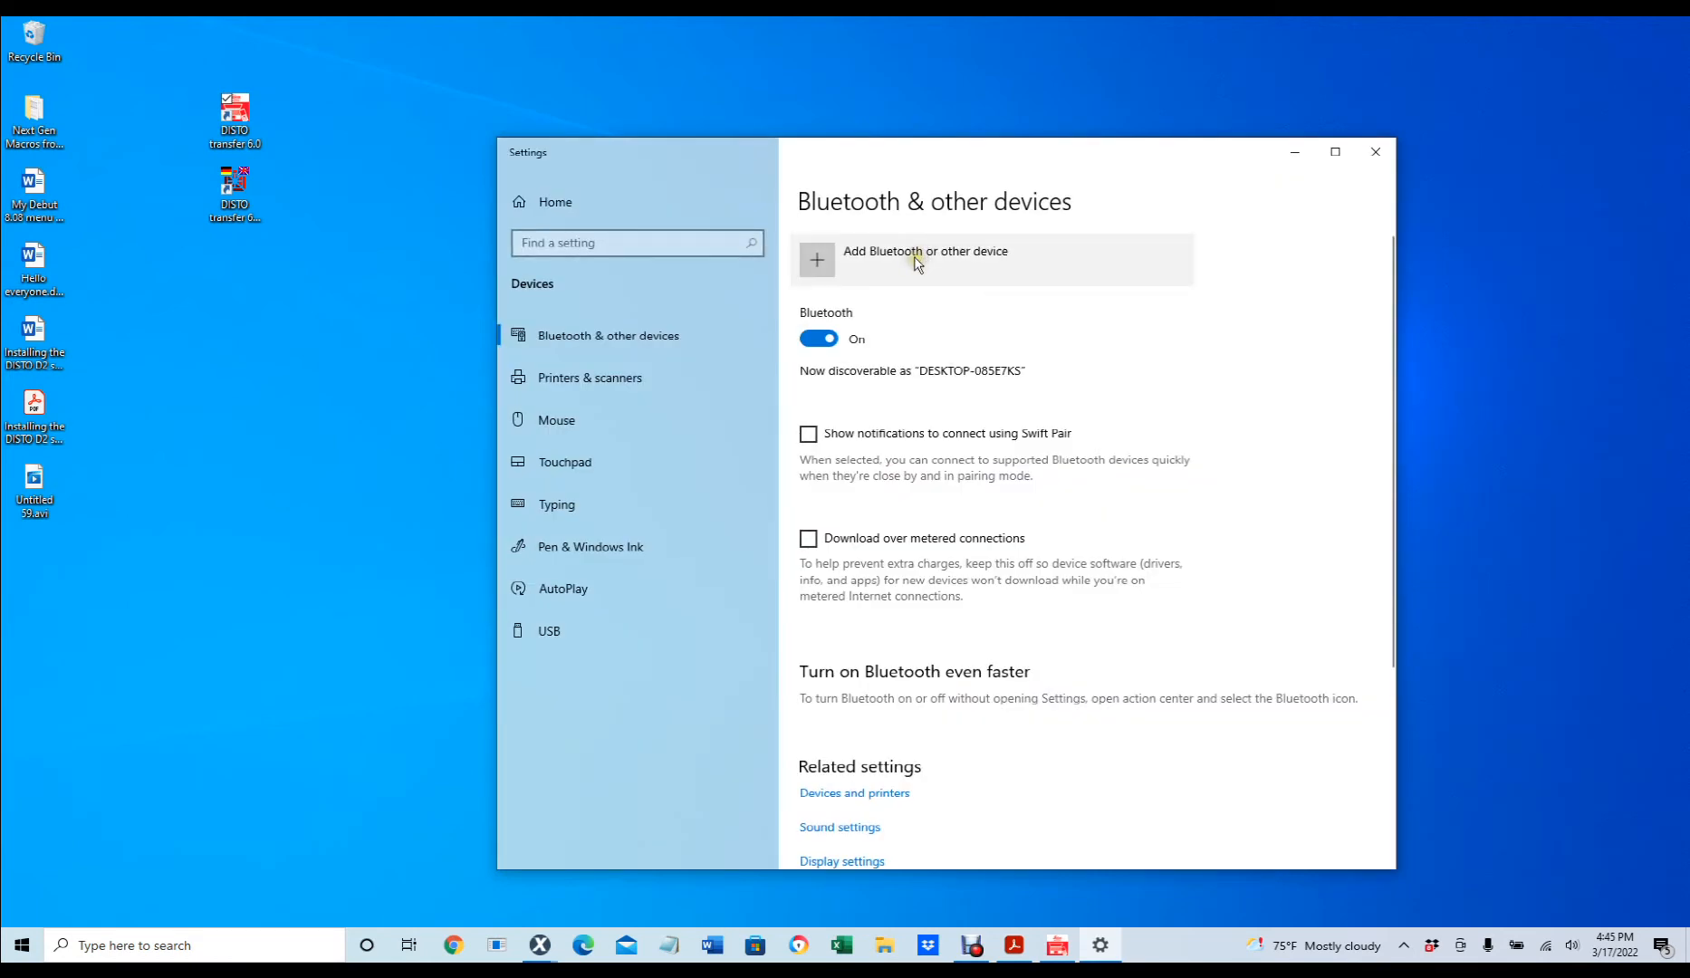
pyautogui.click(917, 262)
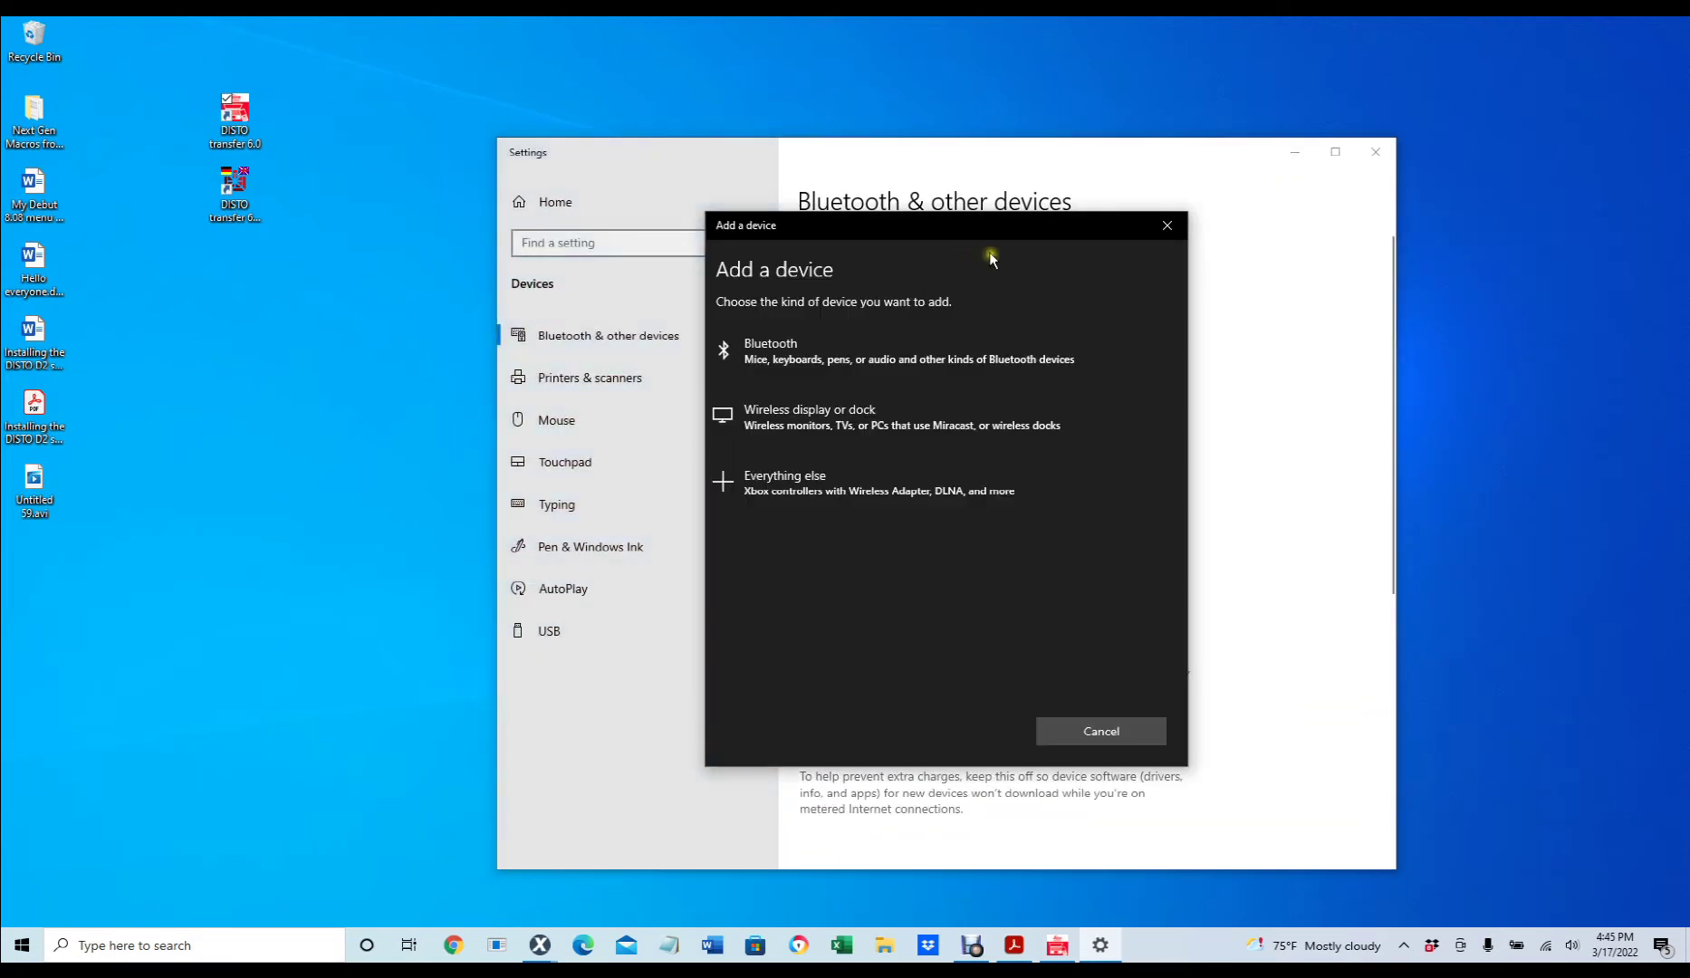
pyautogui.click(1165, 225)
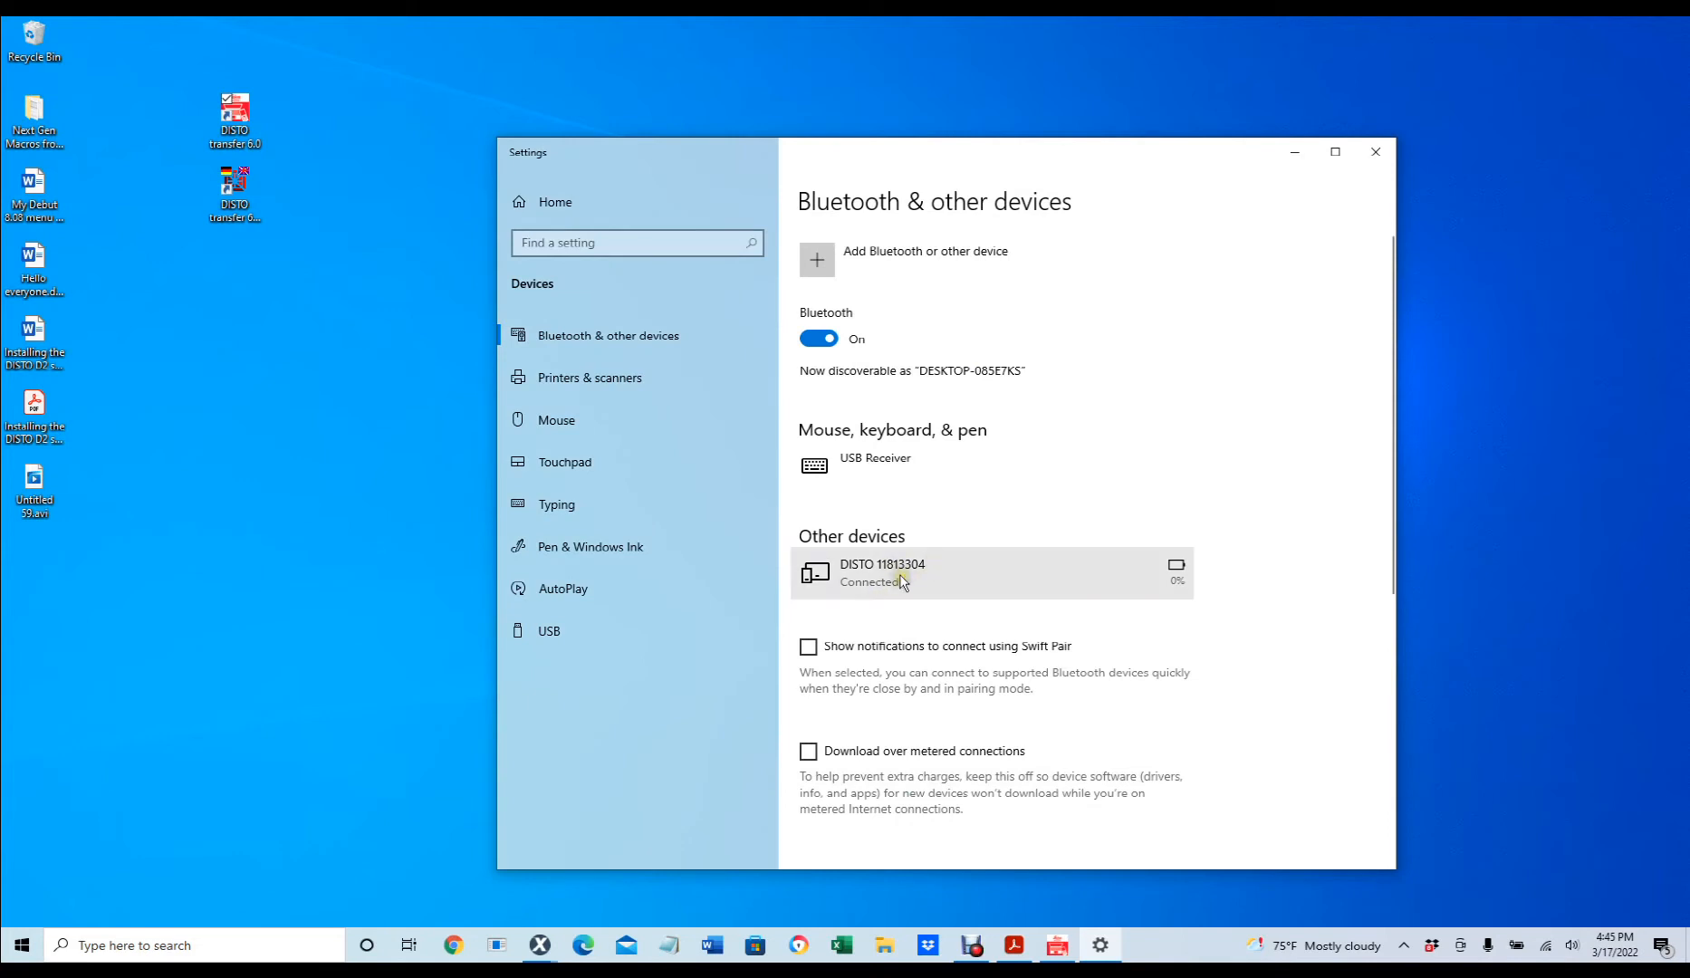
pyautogui.click(1379, 155)
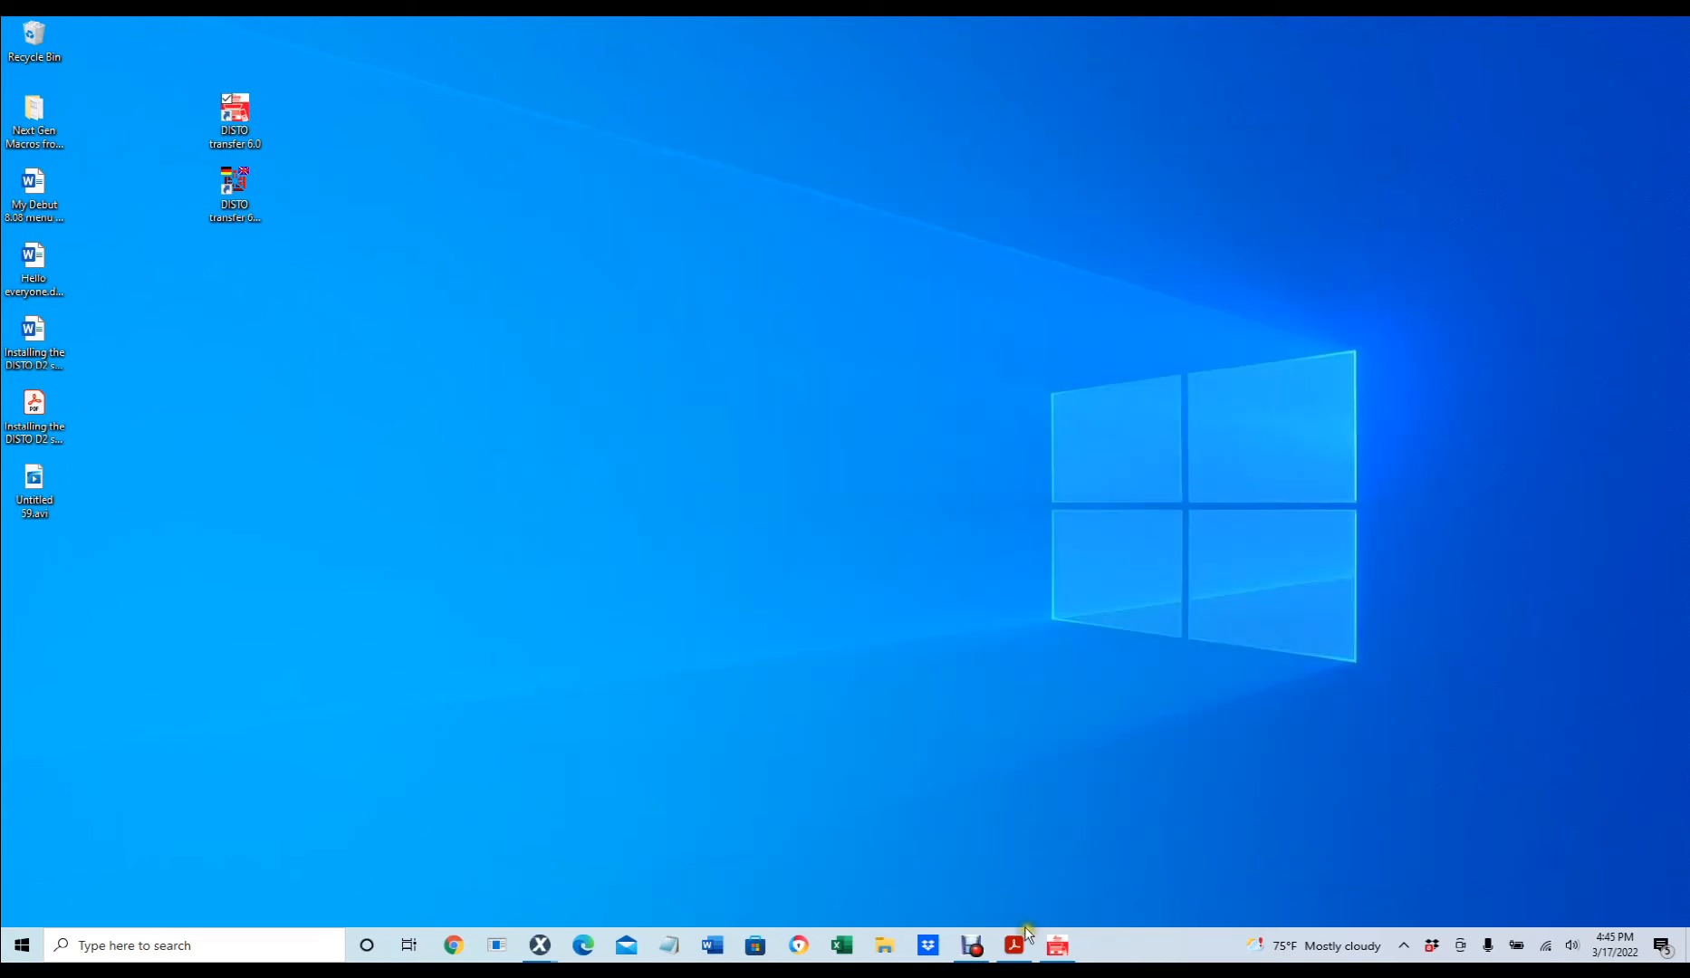
# - Bring the PDF guide back up to review the pairing pages, then minimize it to the desktop
pyautogui.click(1015, 947)
pyautogui.scroll(-5, 845, 529)
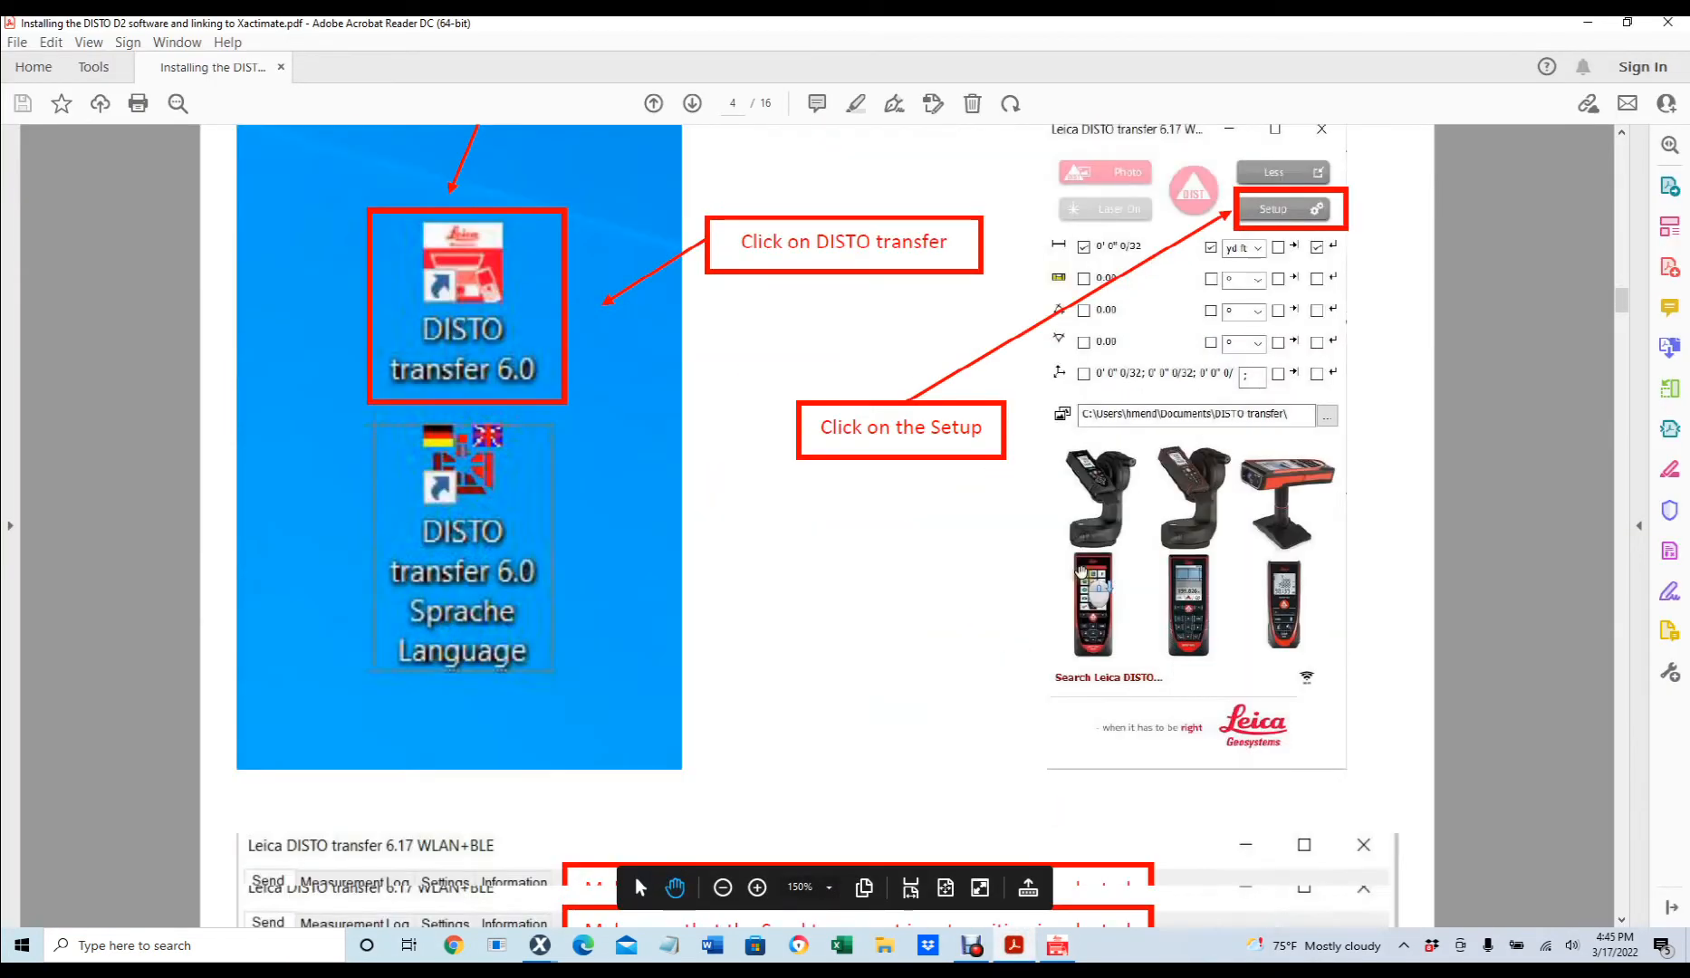
pyautogui.scroll(-5, 1120, 595)
pyautogui.scroll(-5, 1119, 595)
pyautogui.scroll(-5, 1119, 595)
pyautogui.scroll(-5, 1119, 595)
pyautogui.scroll(-5, 1110, 572)
pyautogui.scroll(-5, 1110, 572)
pyautogui.scroll(-5, 1110, 572)
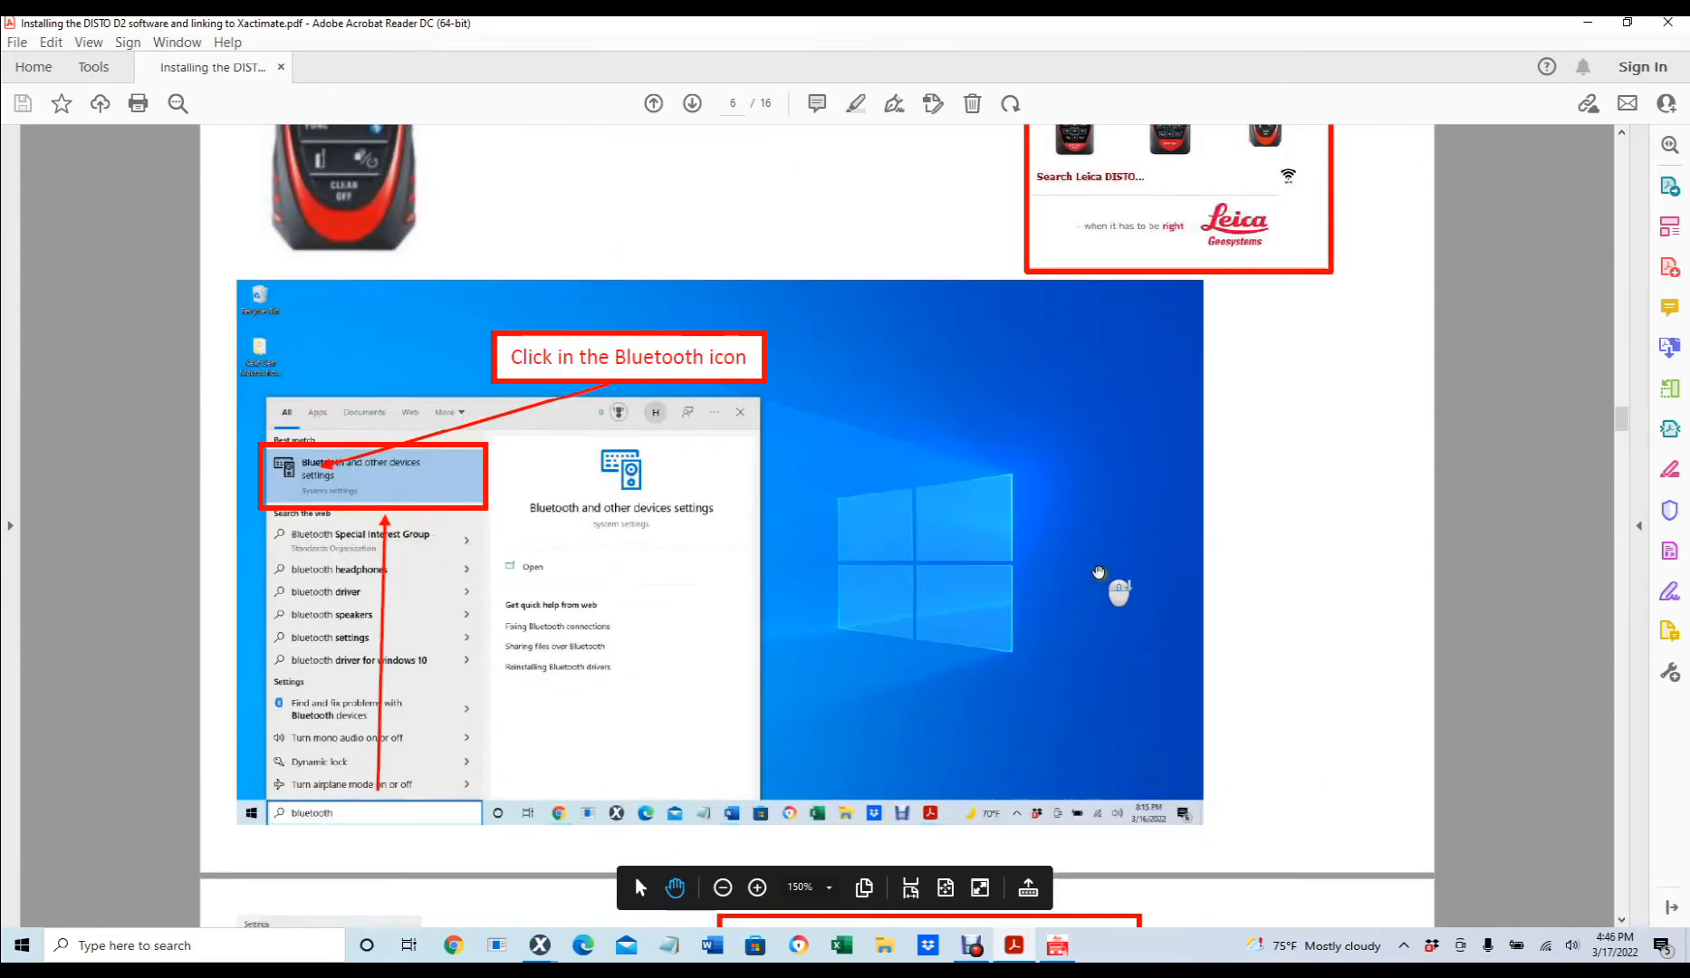
pyautogui.scroll(-3, 1110, 573)
pyautogui.scroll(-5, 1096, 572)
pyautogui.scroll(-4, 1096, 573)
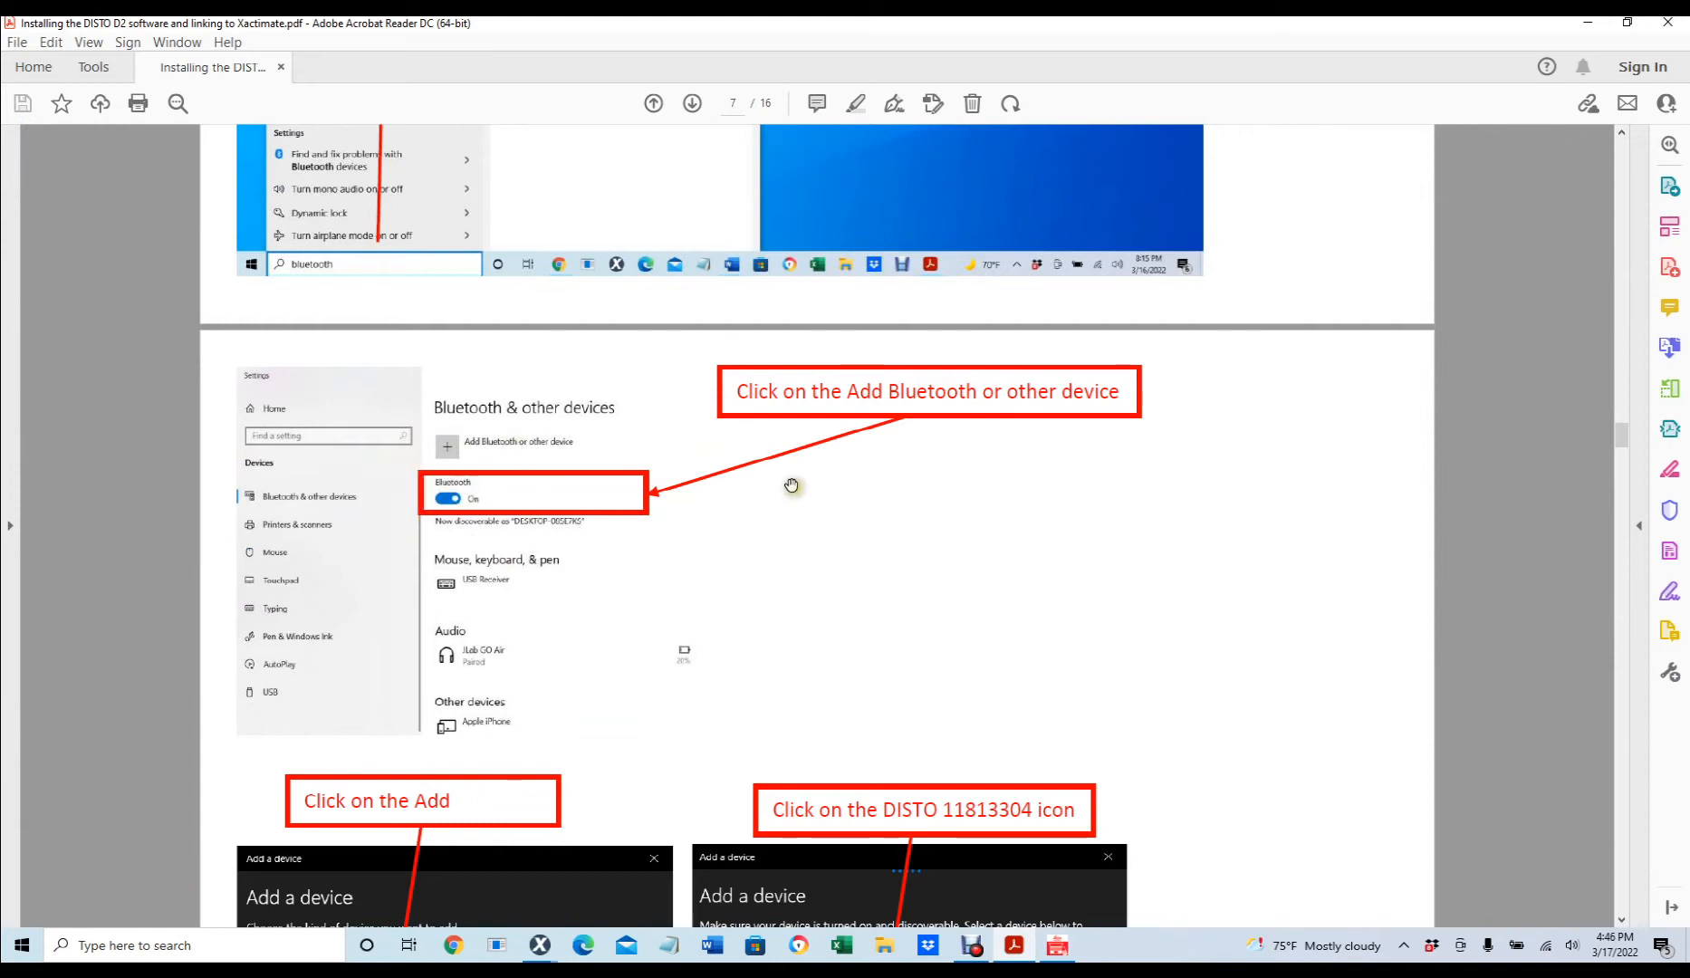
pyautogui.scroll(-3, 805, 489)
pyautogui.scroll(-2, 825, 512)
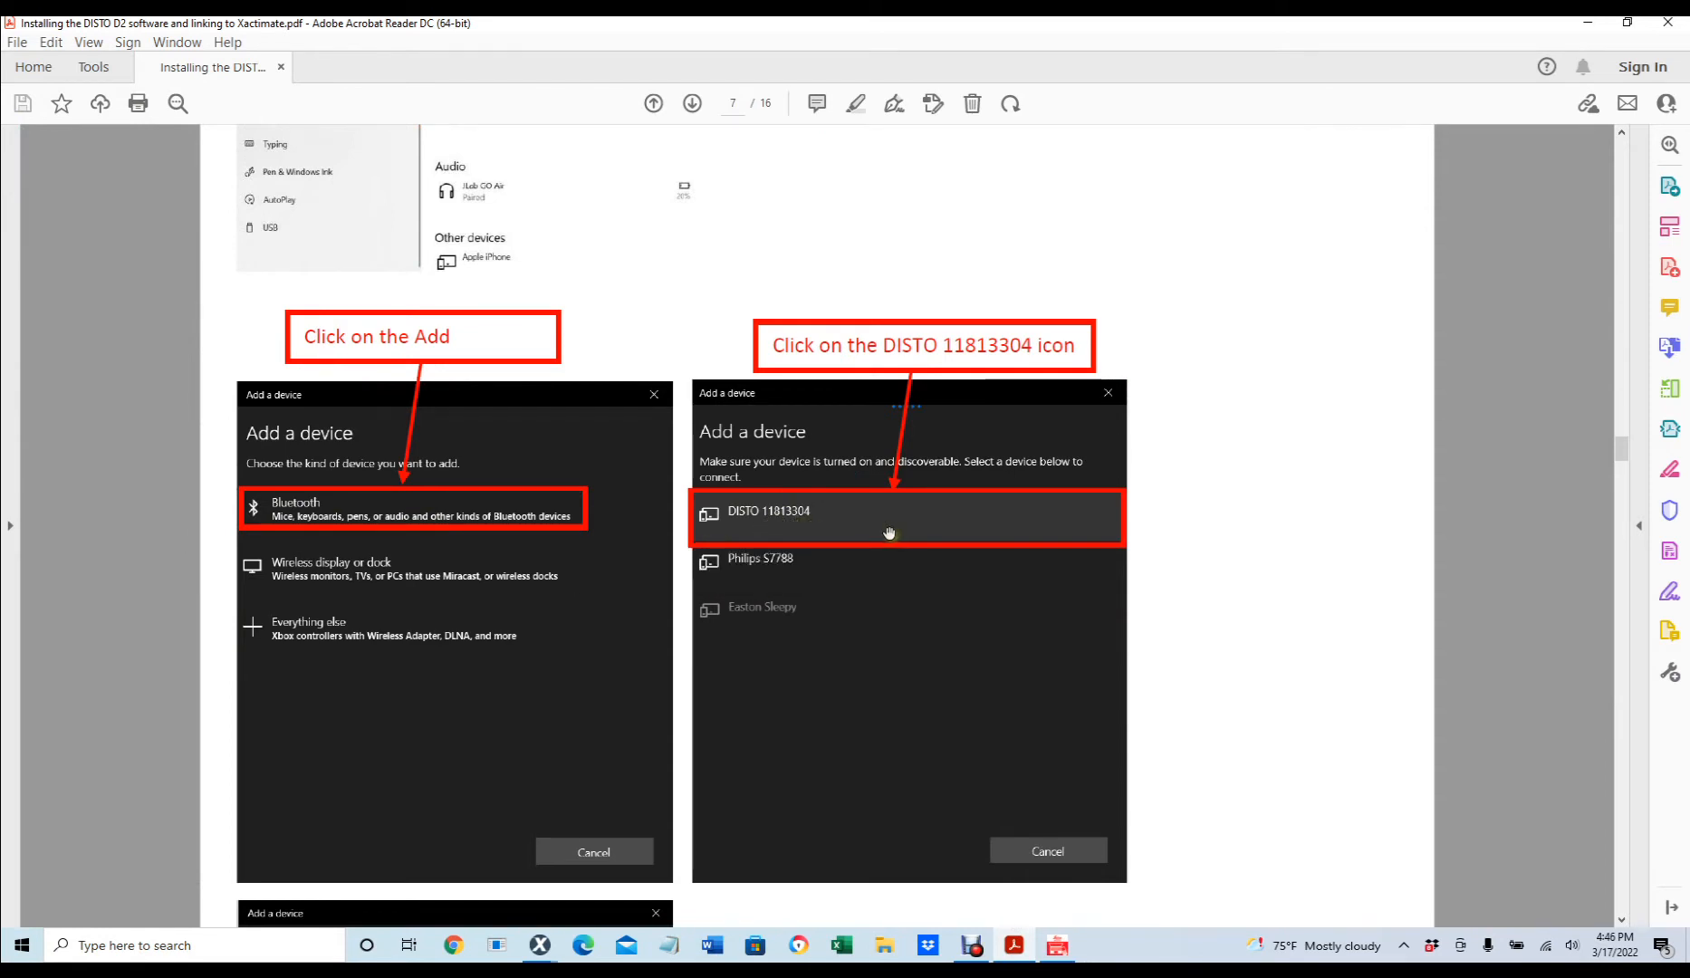
pyautogui.scroll(-4, 871, 521)
pyautogui.scroll(-4, 871, 521)
pyautogui.scroll(-2, 871, 521)
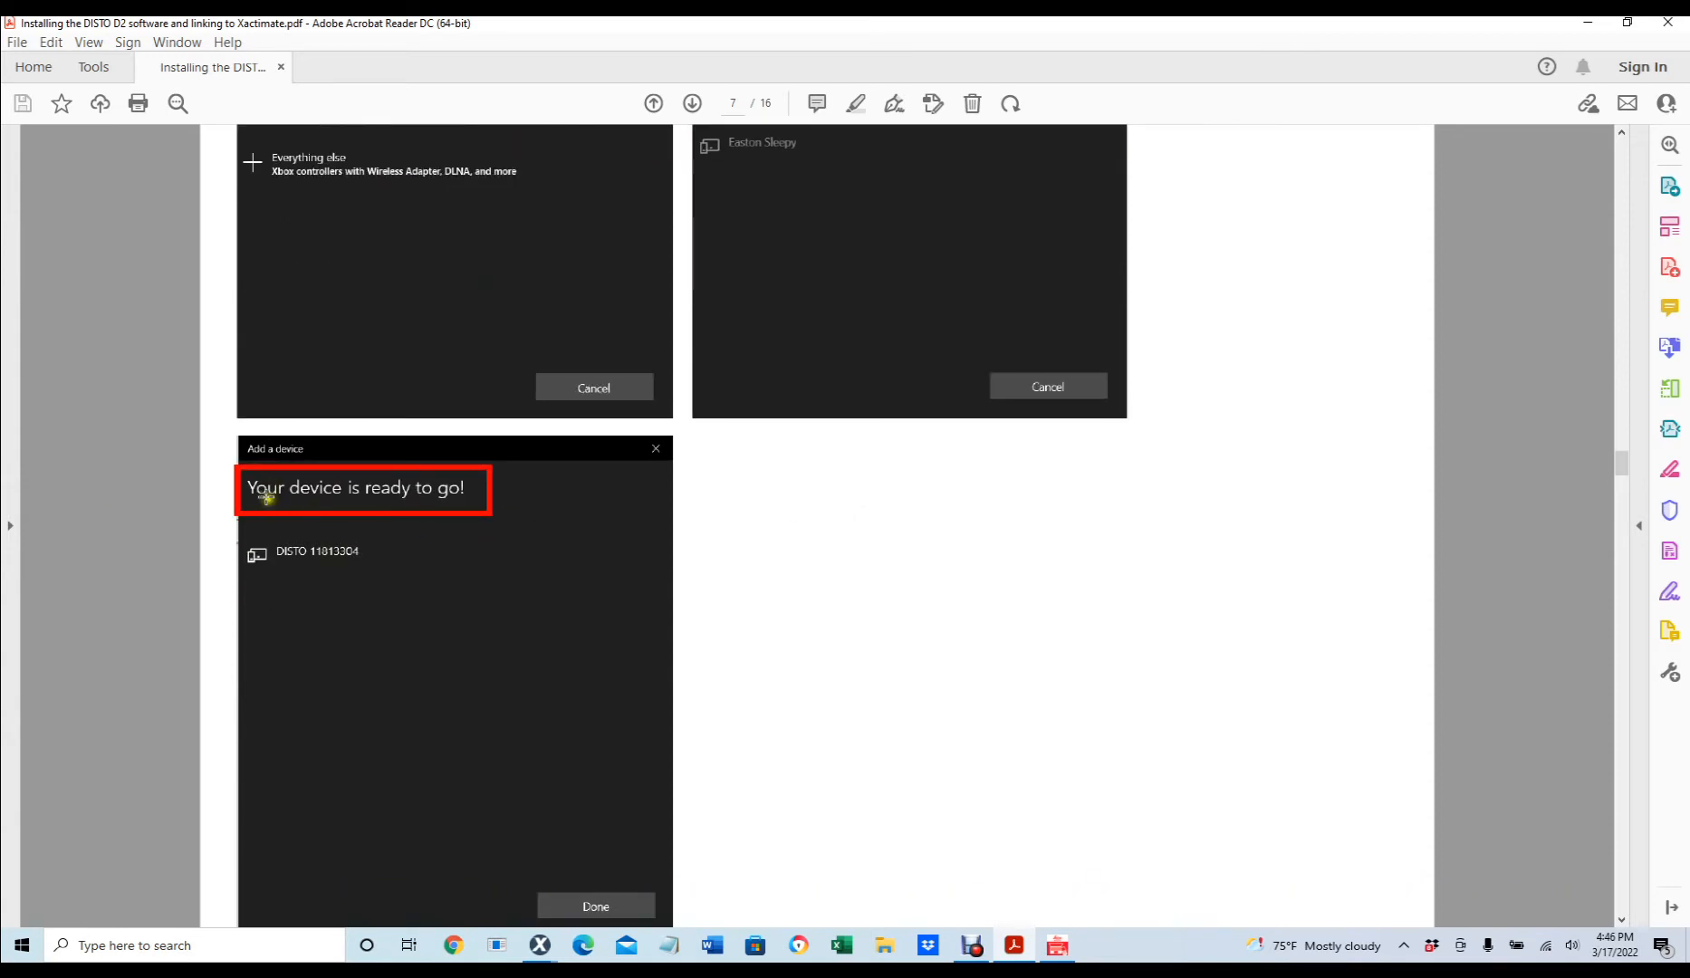
pyautogui.scroll(-2, 642, 487)
pyautogui.scroll(-4, 642, 487)
pyautogui.scroll(-4, 642, 486)
pyautogui.scroll(-4, 642, 486)
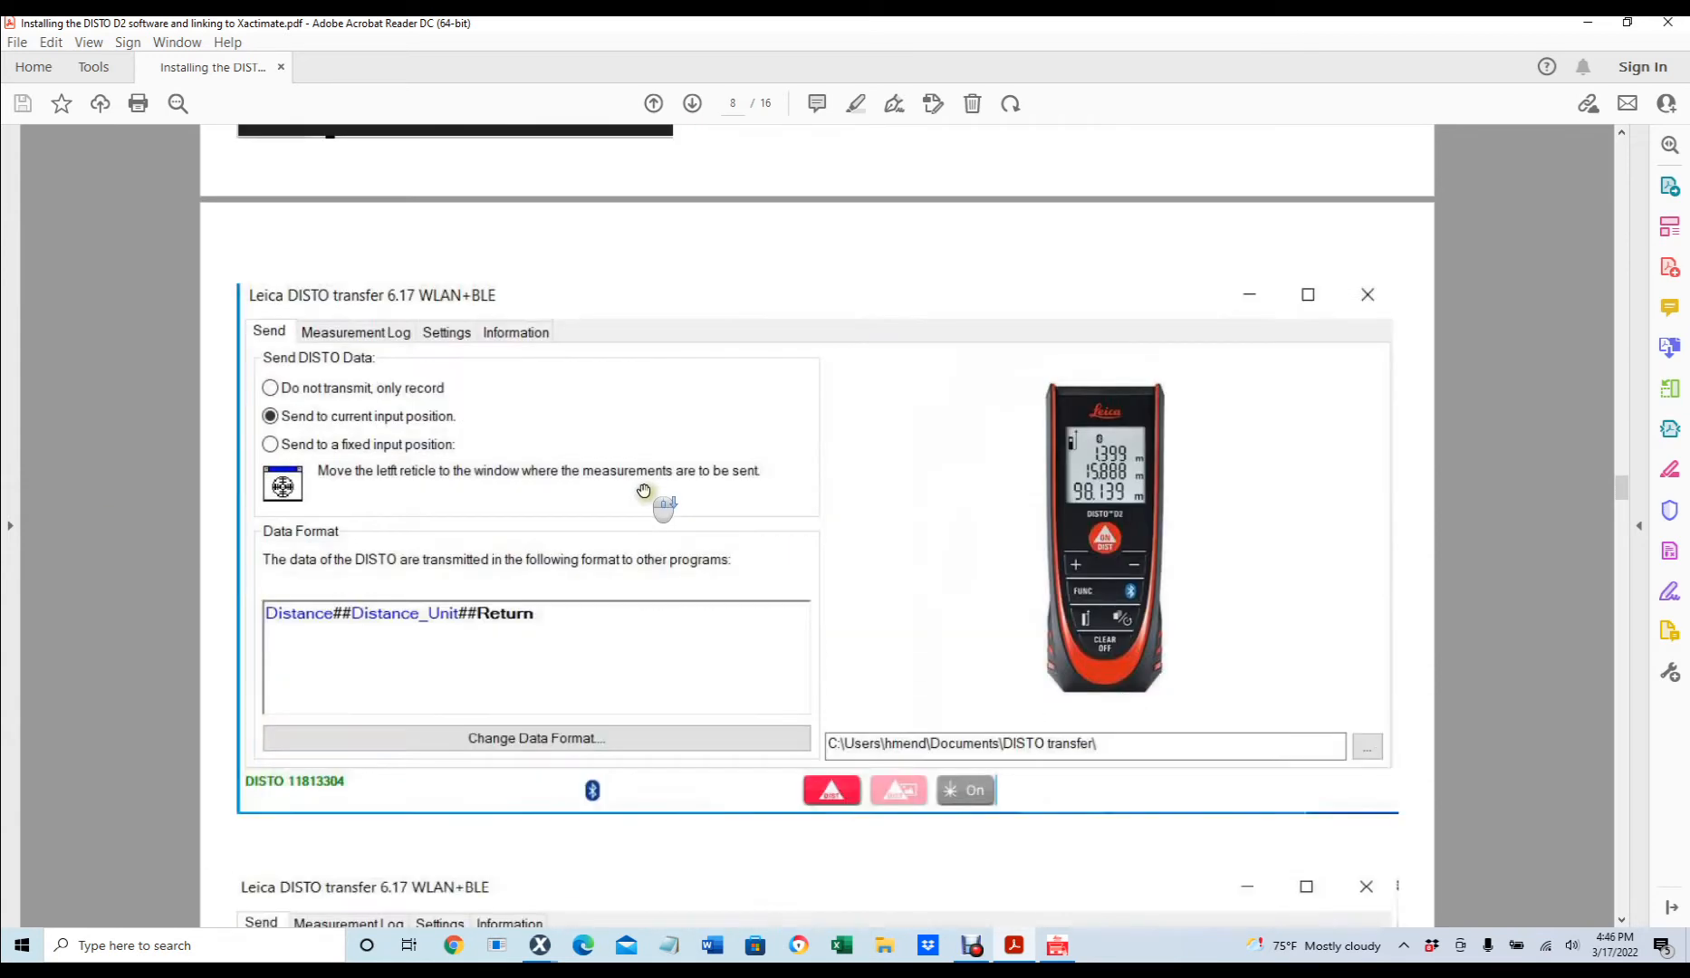
pyautogui.scroll(-3, 641, 486)
pyautogui.scroll(-2, 641, 486)
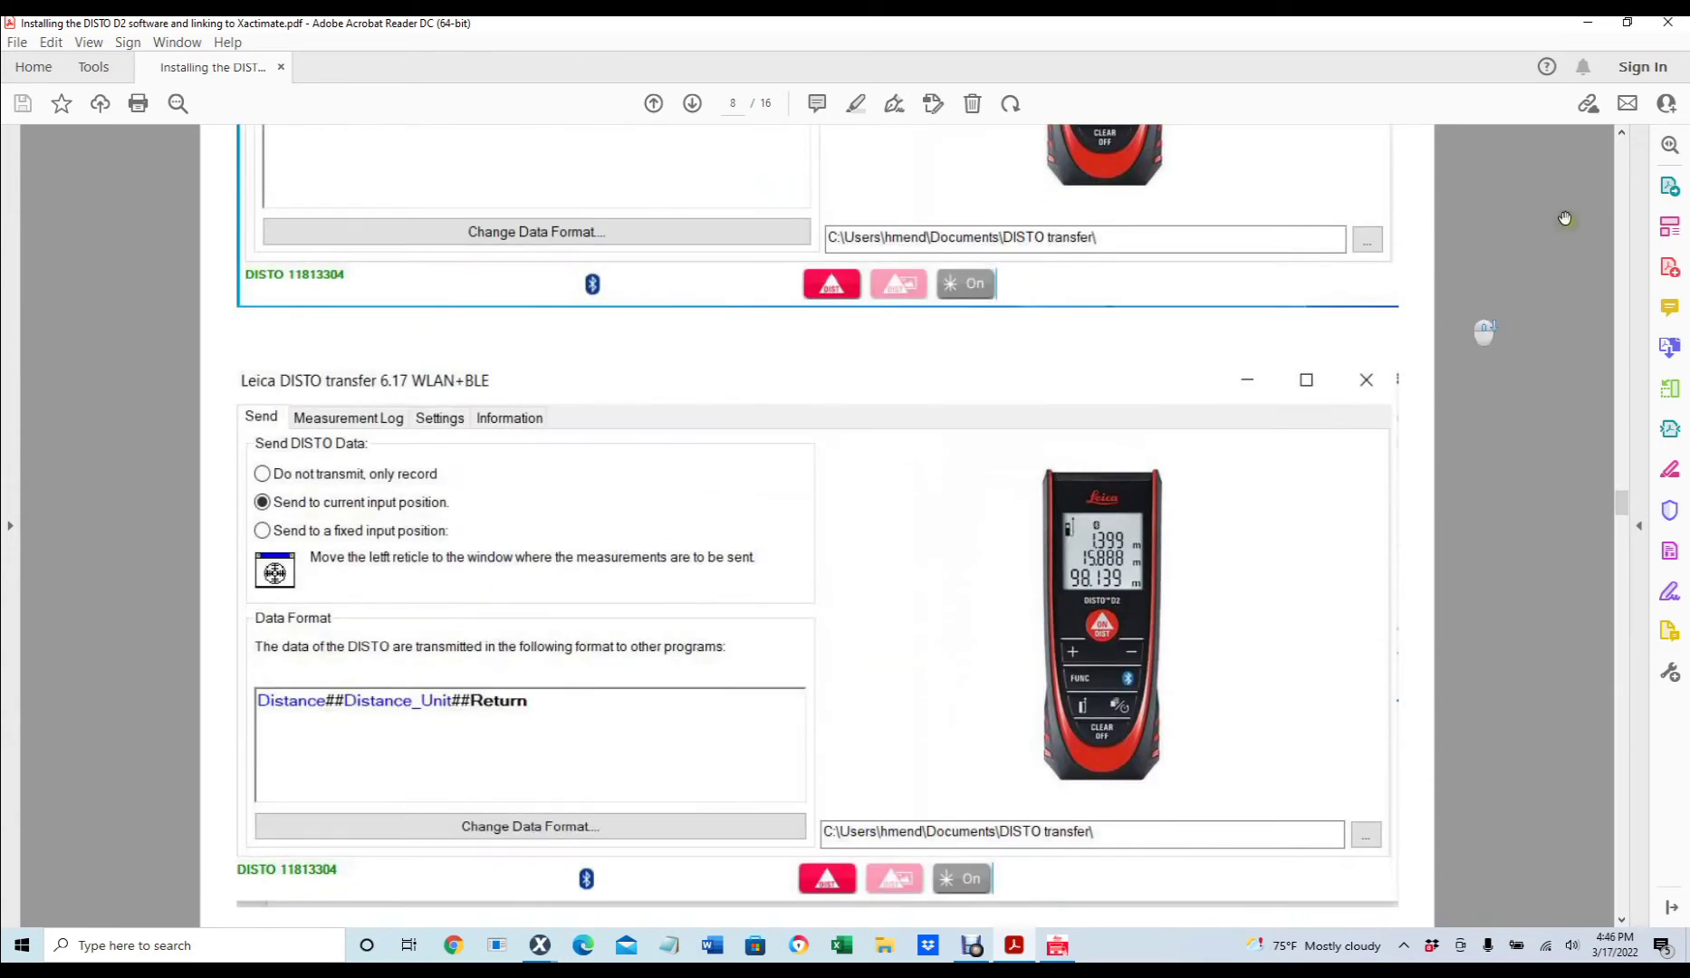
pyautogui.click(1588, 23)
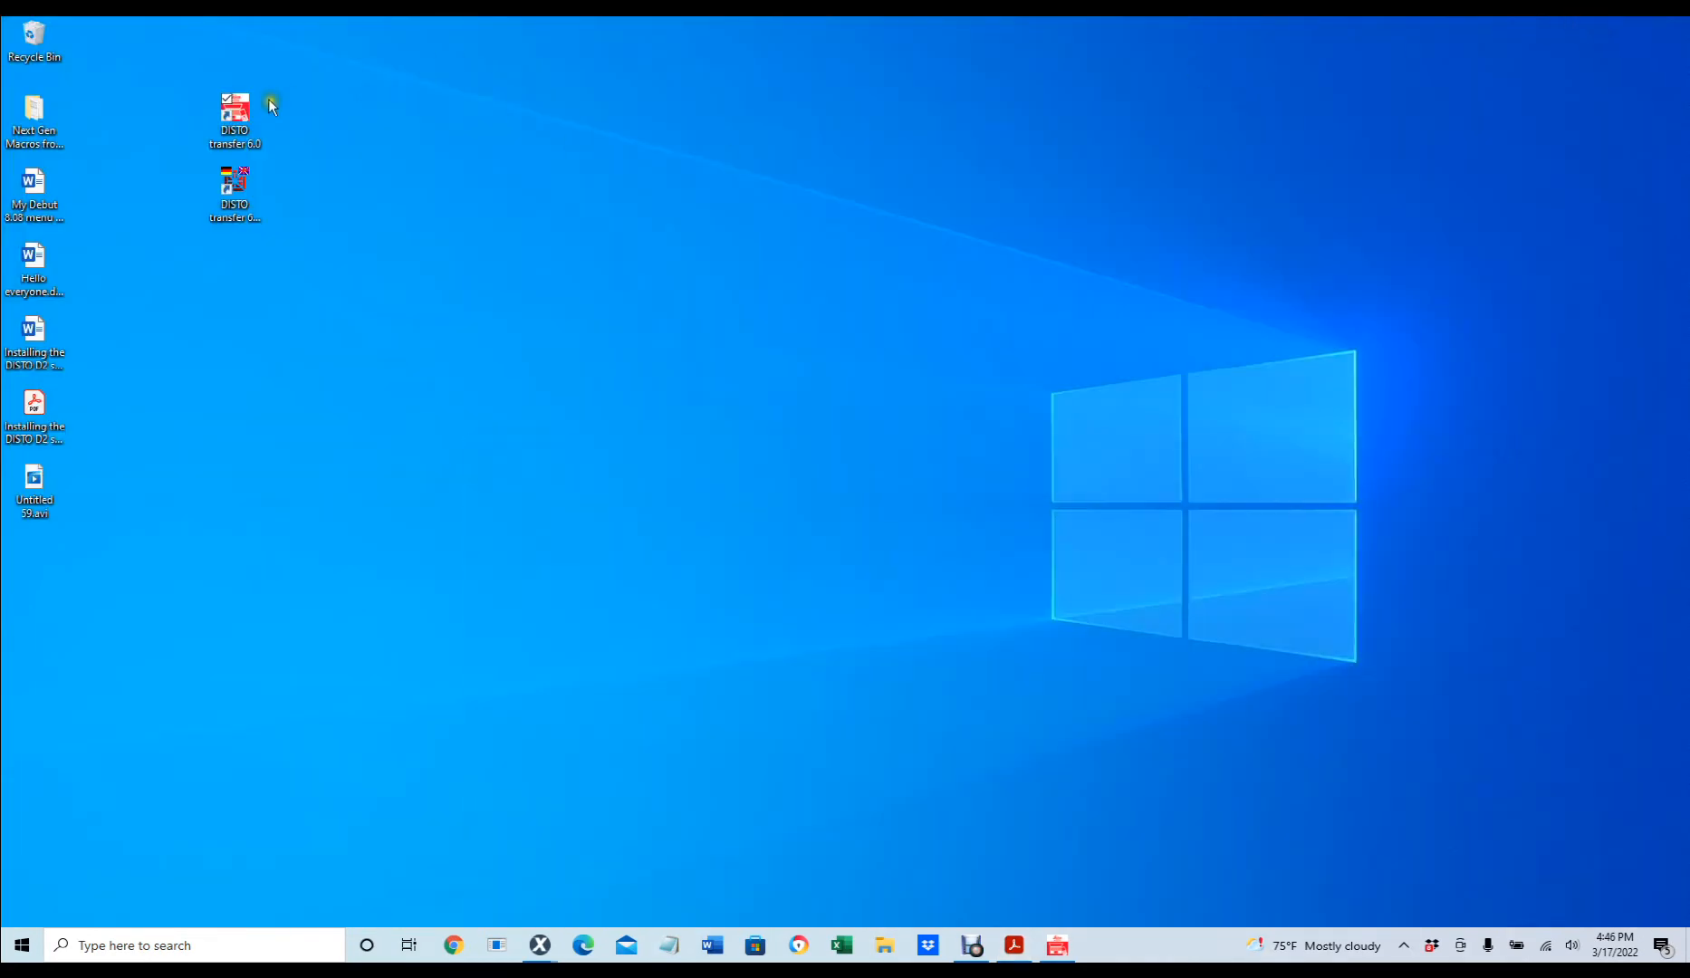
# - Launch DISTO transfer and select the incoming distance reading from DISTO 11813304
pyautogui.doubleClick(238, 116)
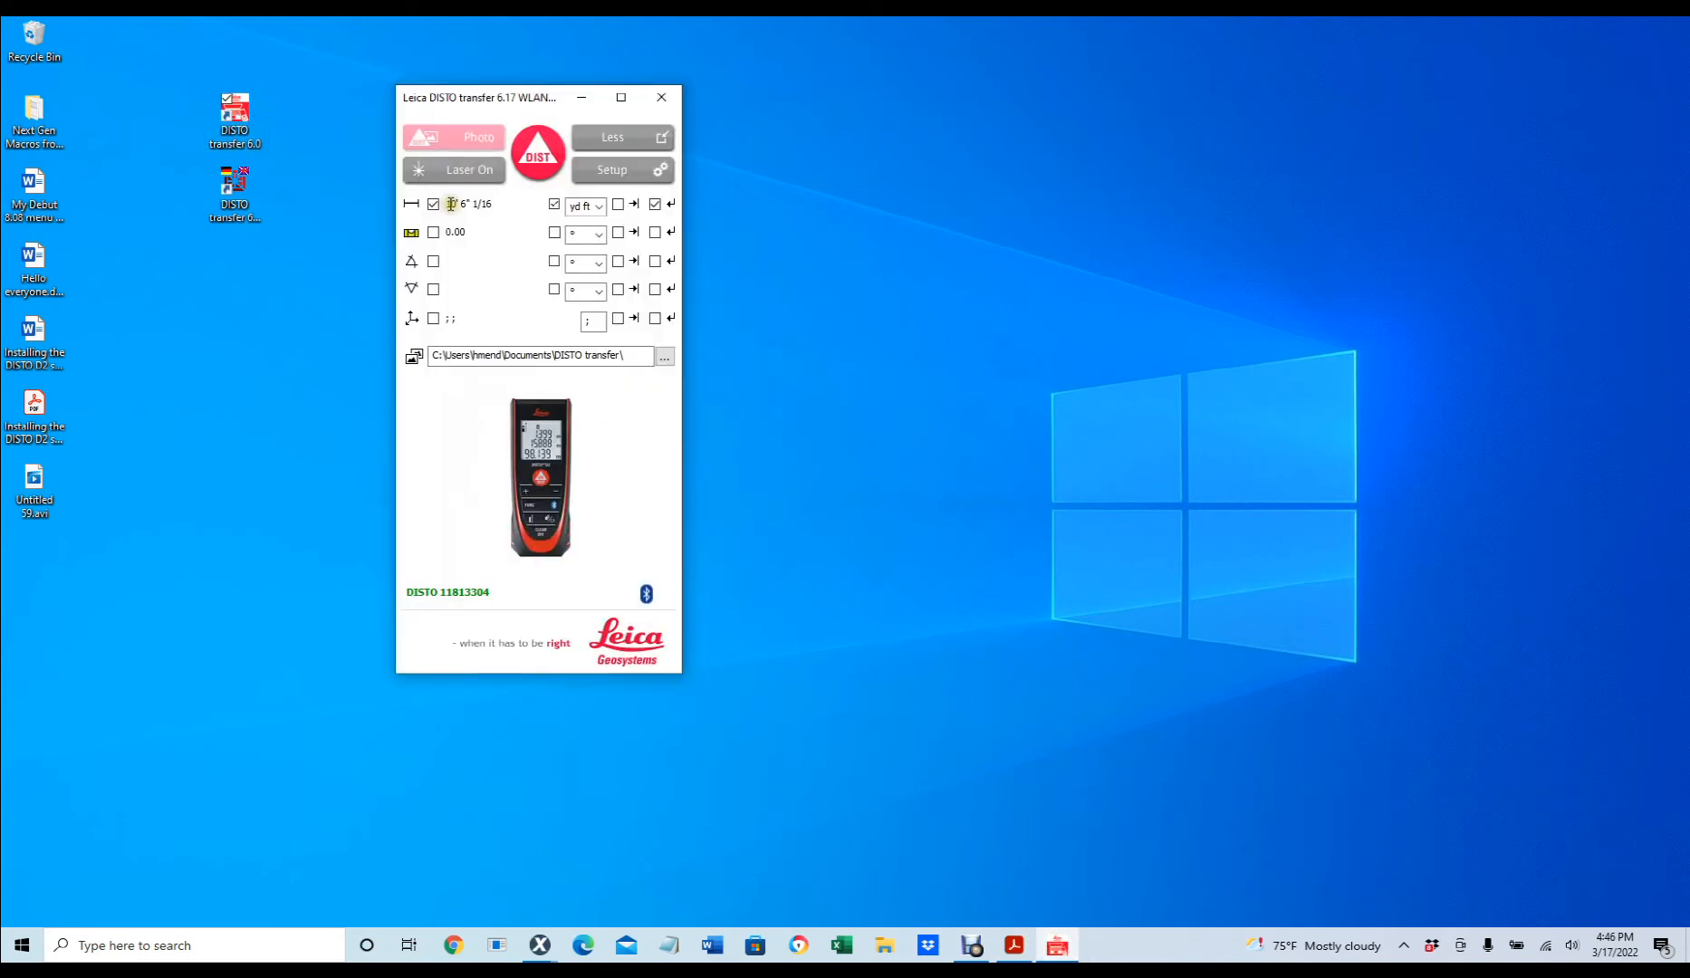
pyautogui.click(502, 205)
pyautogui.moveTo(502, 205); pyautogui.dragTo(372, 201)
pyautogui.click(420, 202)
pyautogui.doubleClick(465, 205)
pyautogui.tripleClick(449, 204)
# - Switch to the Xactimate projects window and bring up the Sketch preferences
pyautogui.click(538, 945)
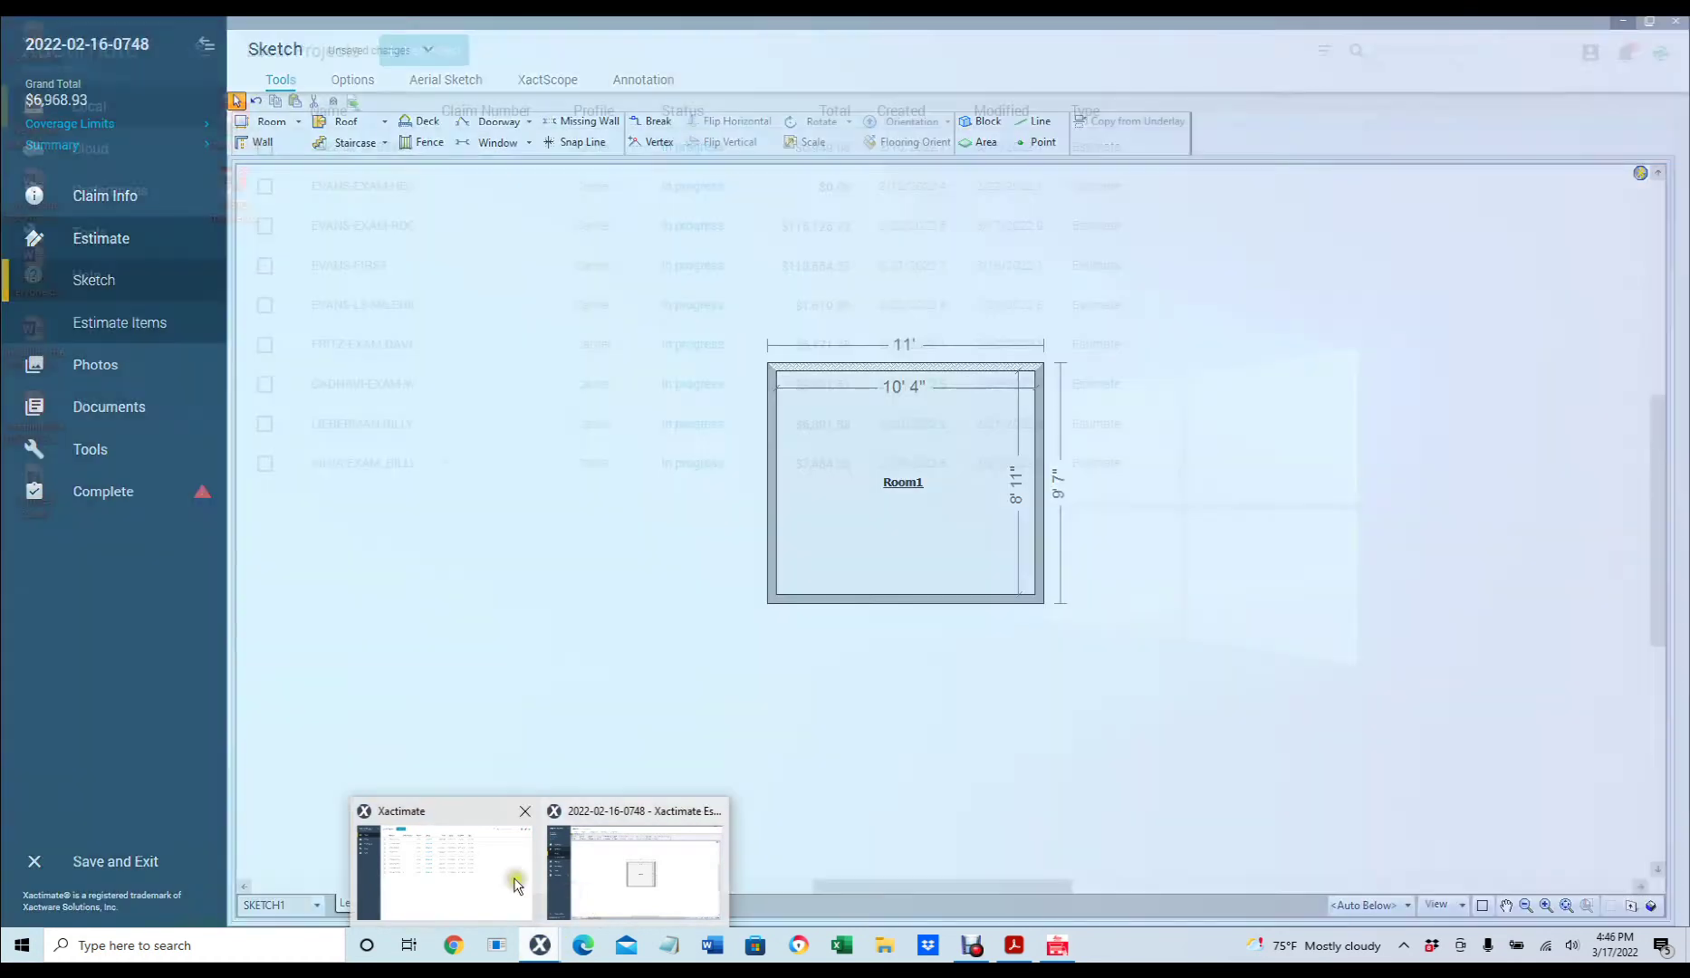
pyautogui.click(442, 866)
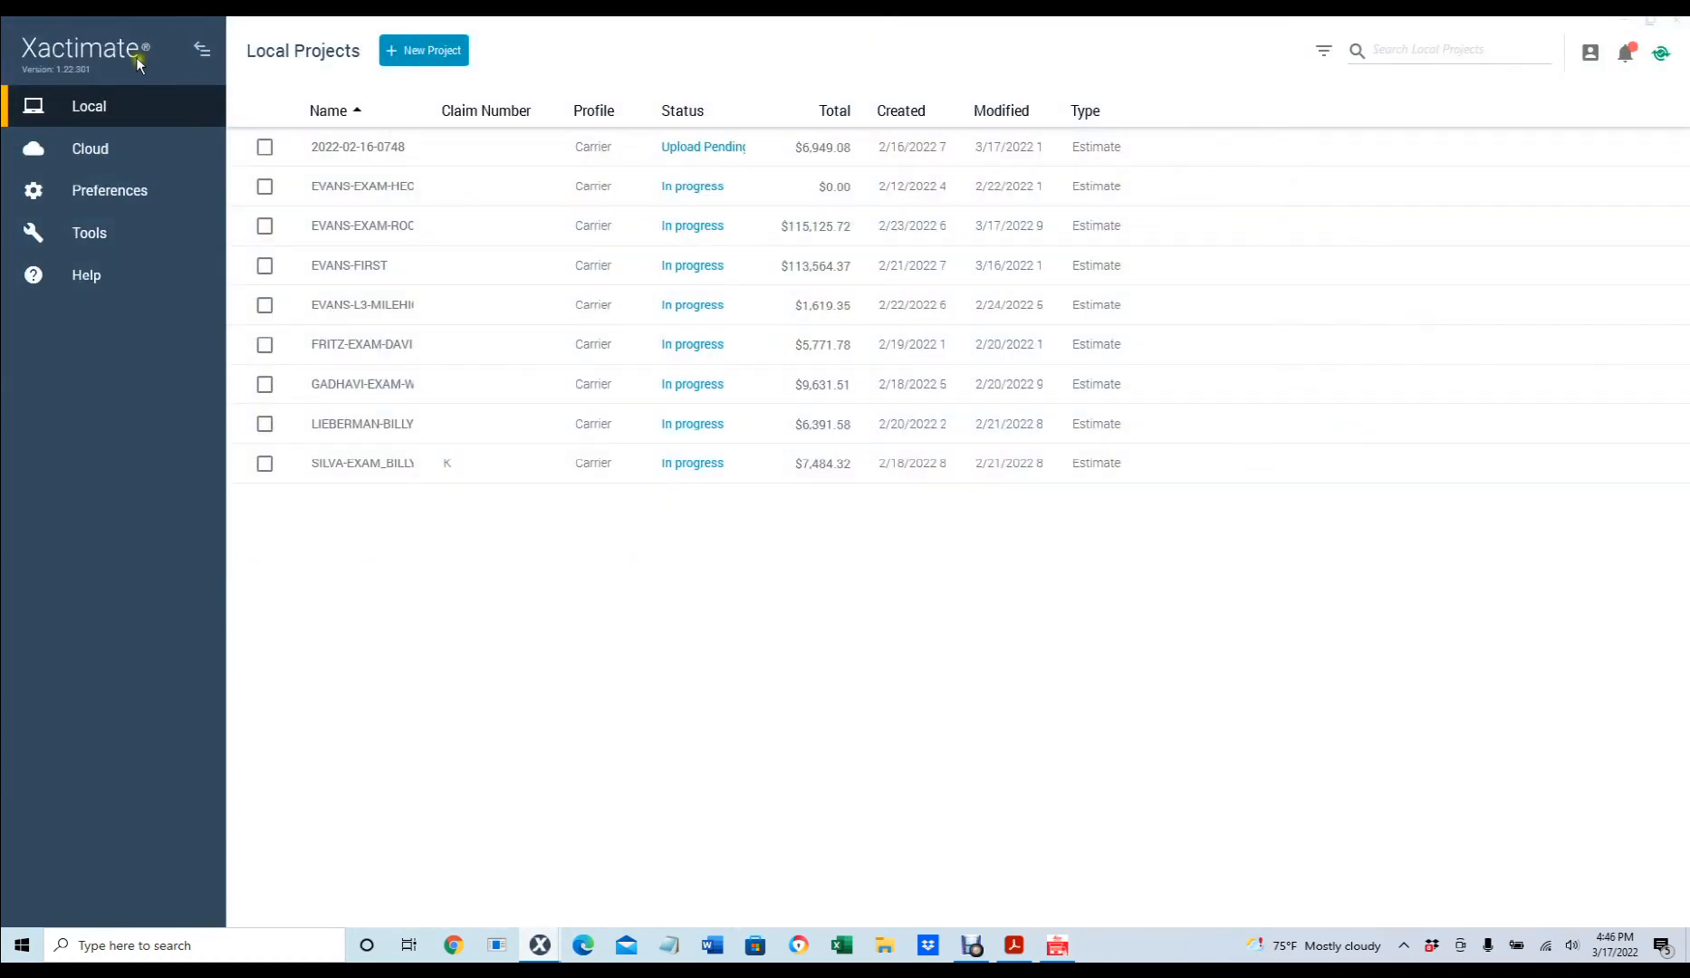
pyautogui.click(104, 196)
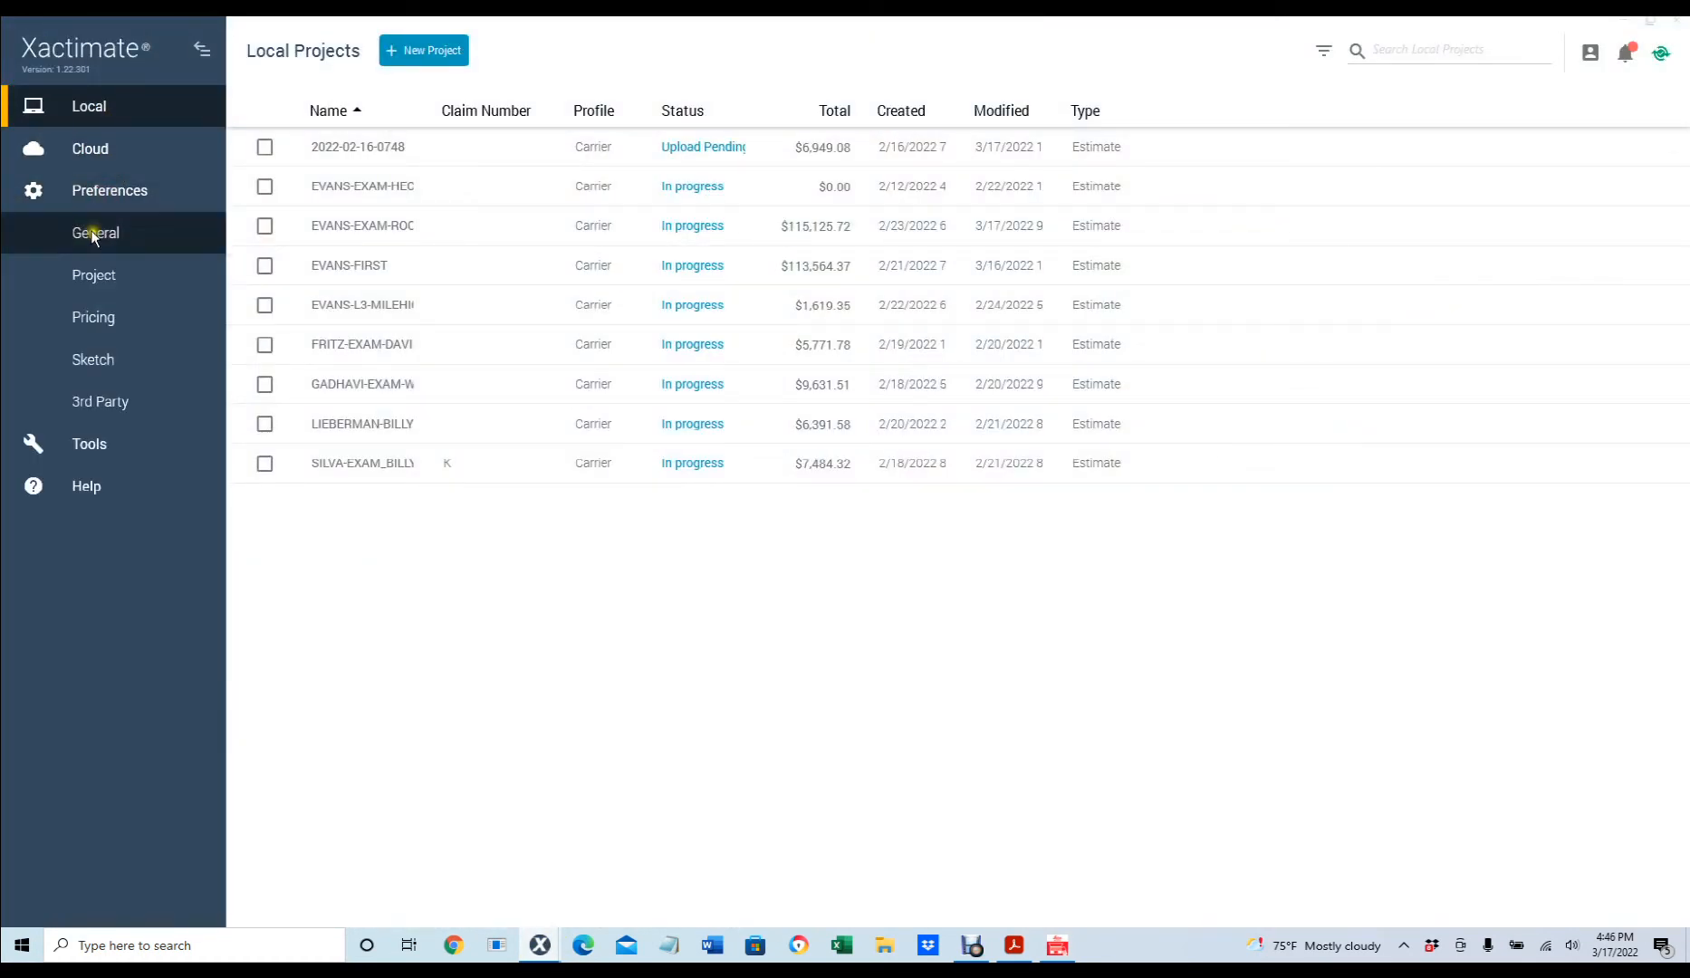
pyautogui.click(110, 371)
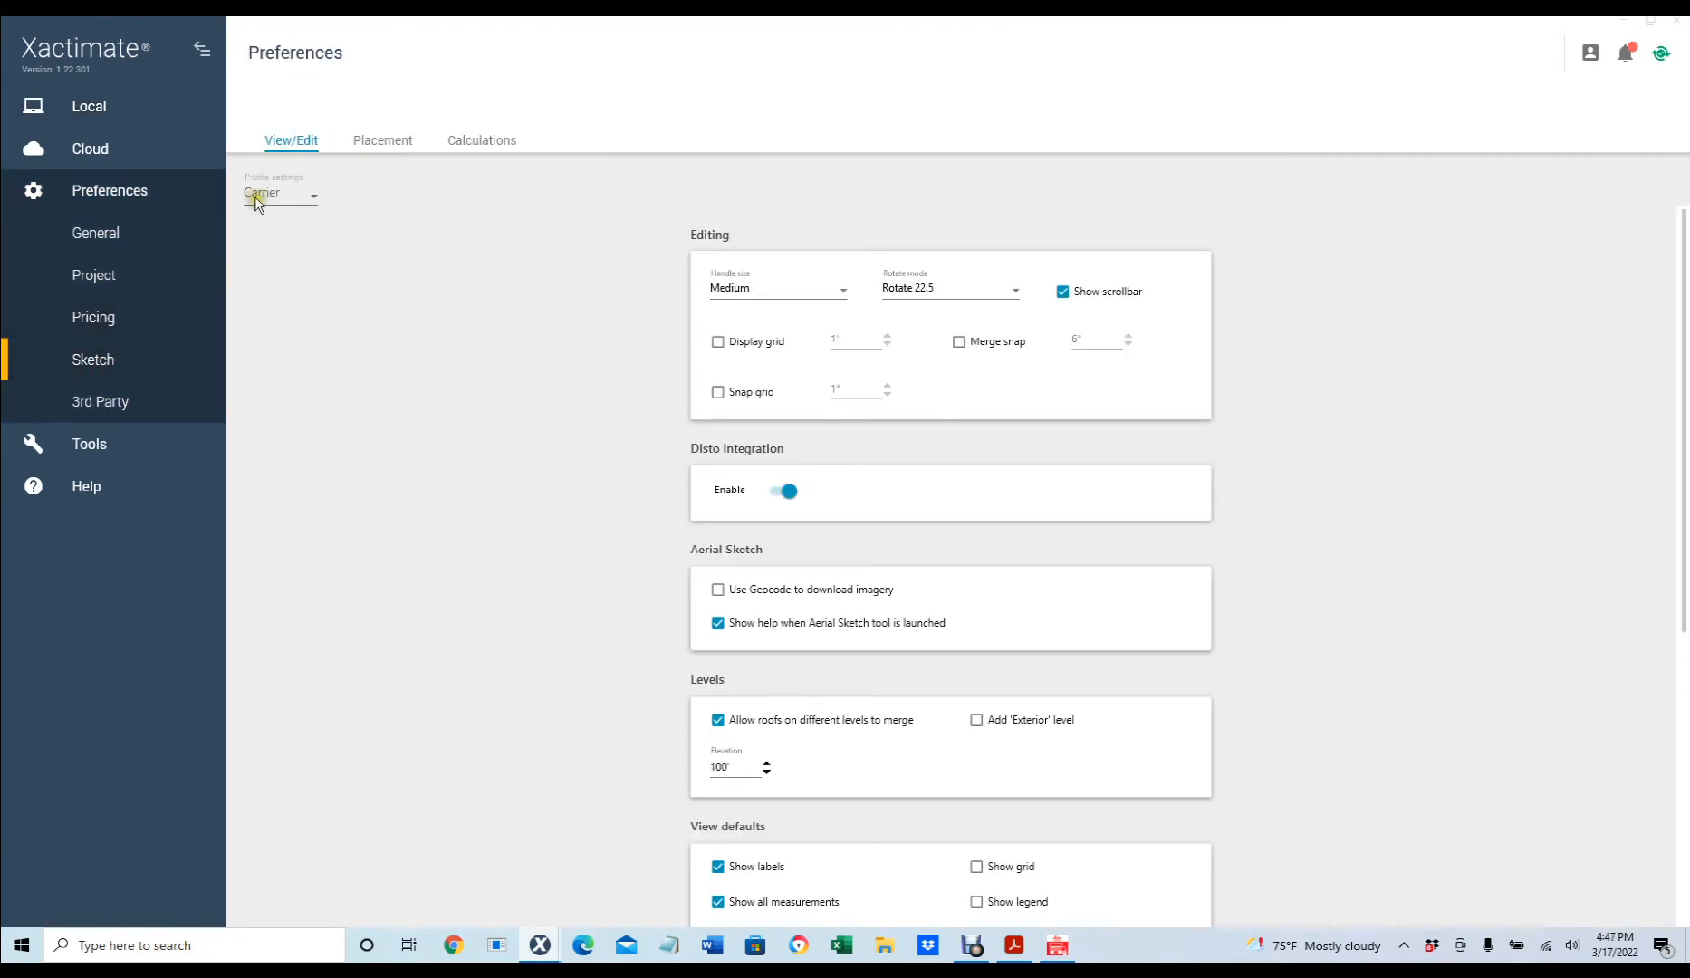
# - Keep the Carrier profile with Disto integration enabled, then return to the Room1 sketch
pyautogui.click(307, 195)
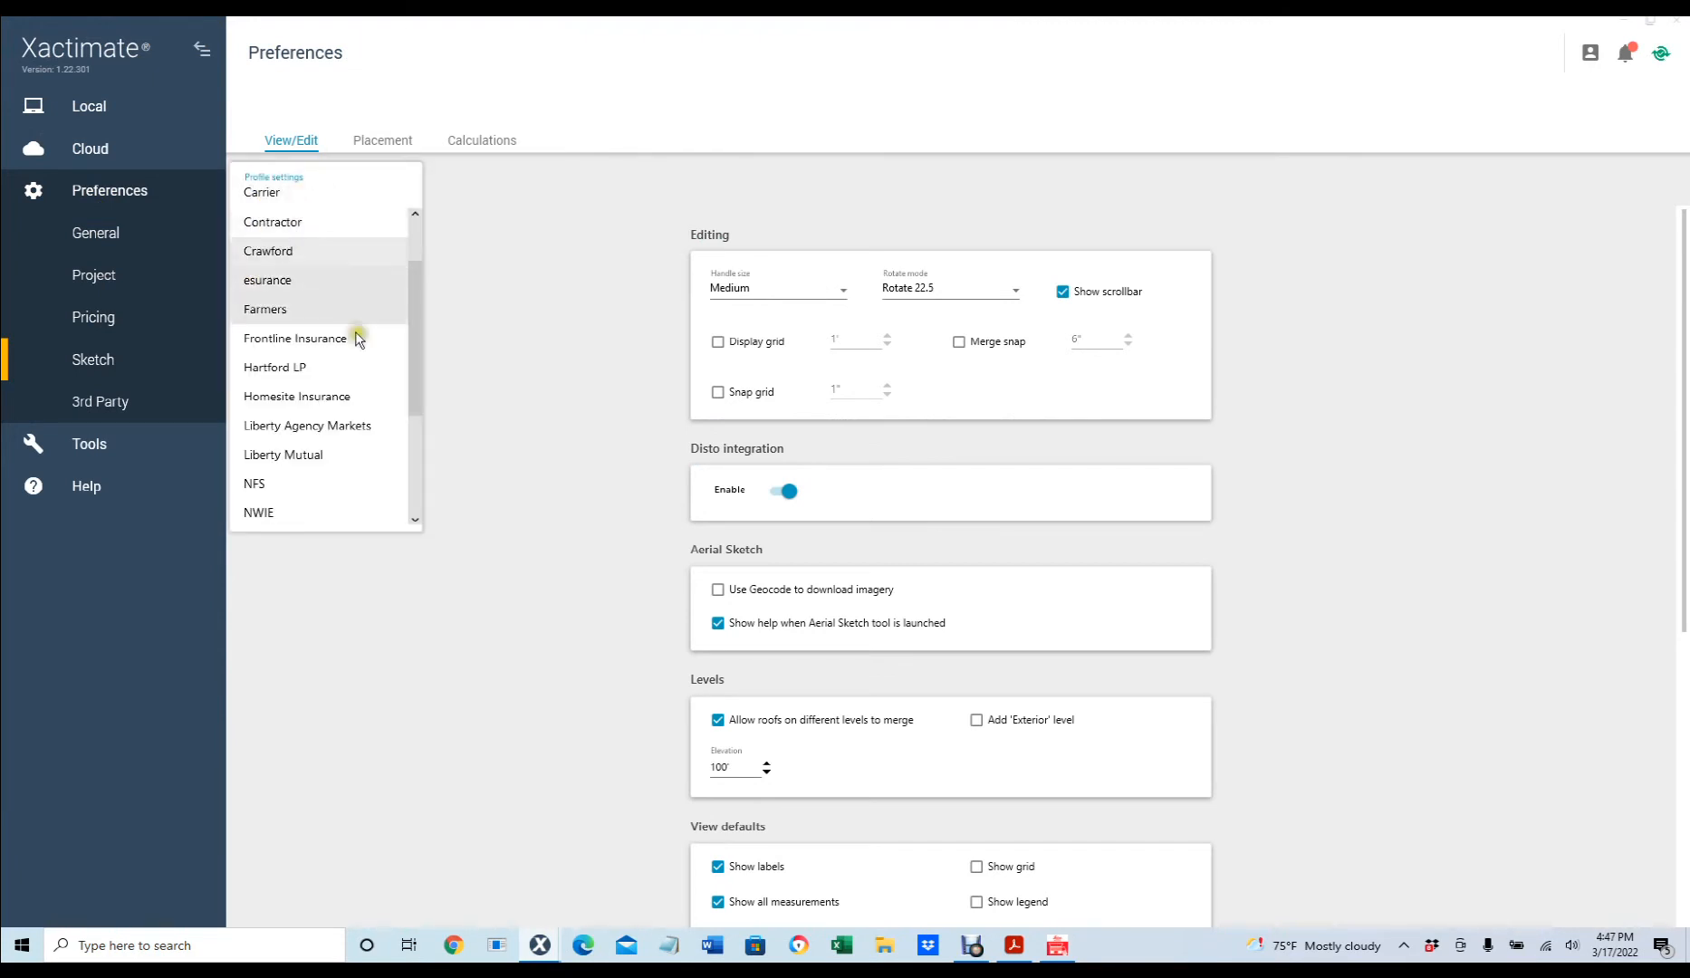
pyautogui.click(259, 197)
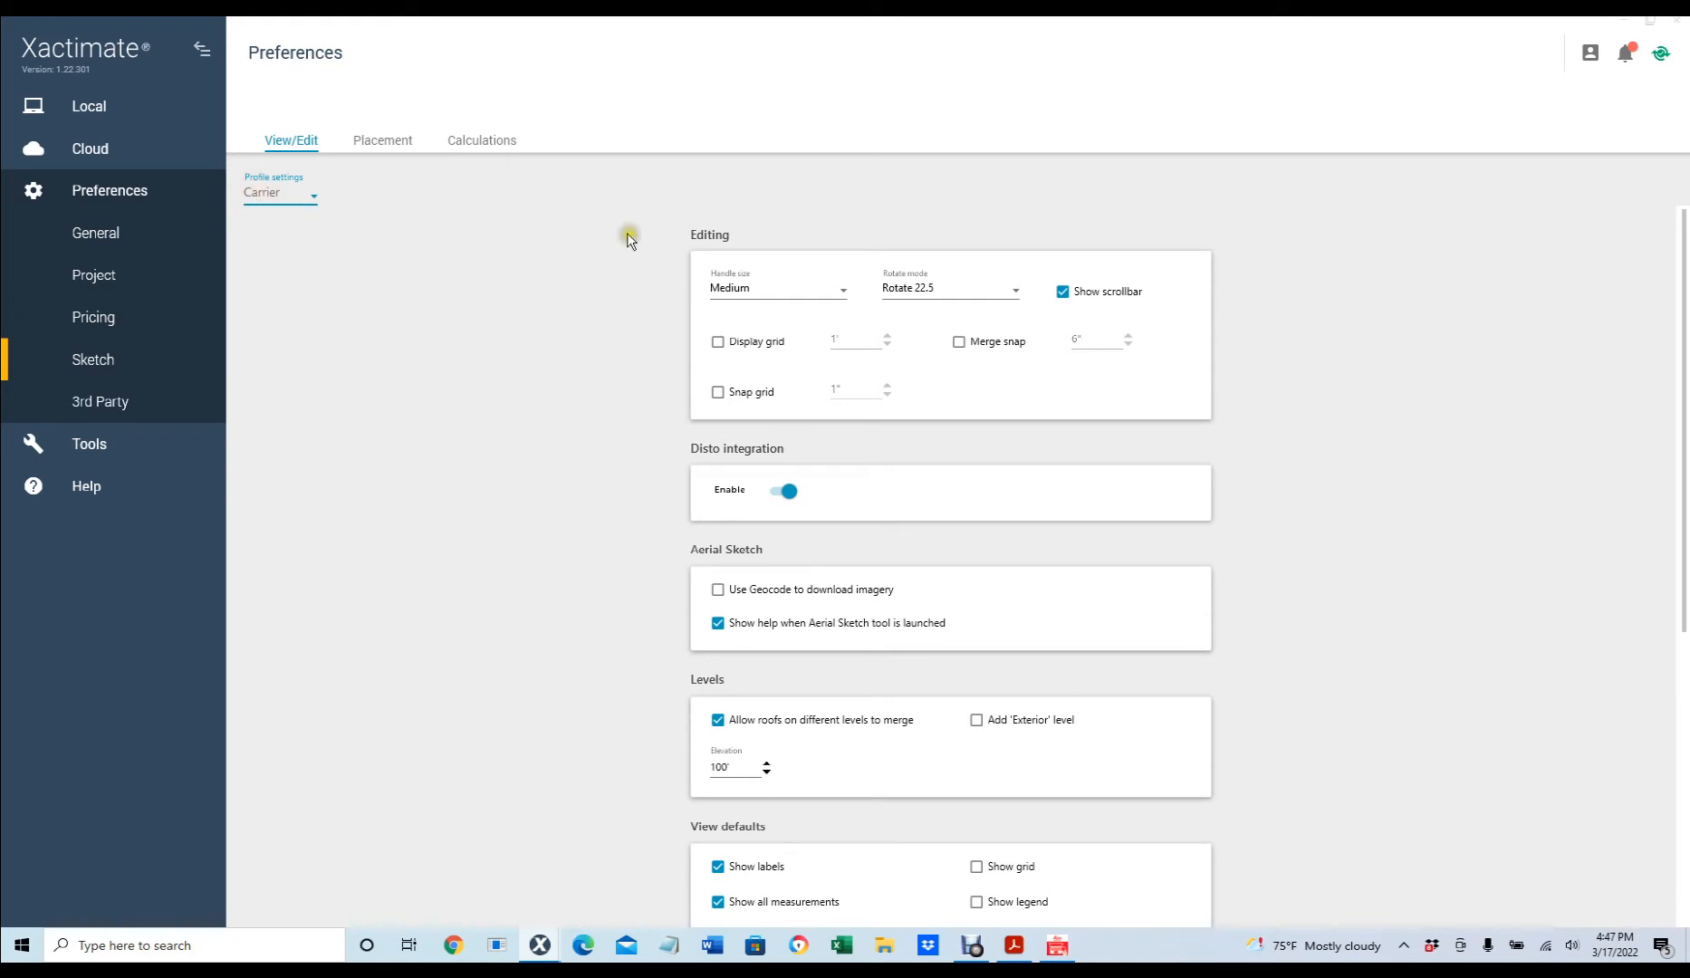
pyautogui.click(788, 484)
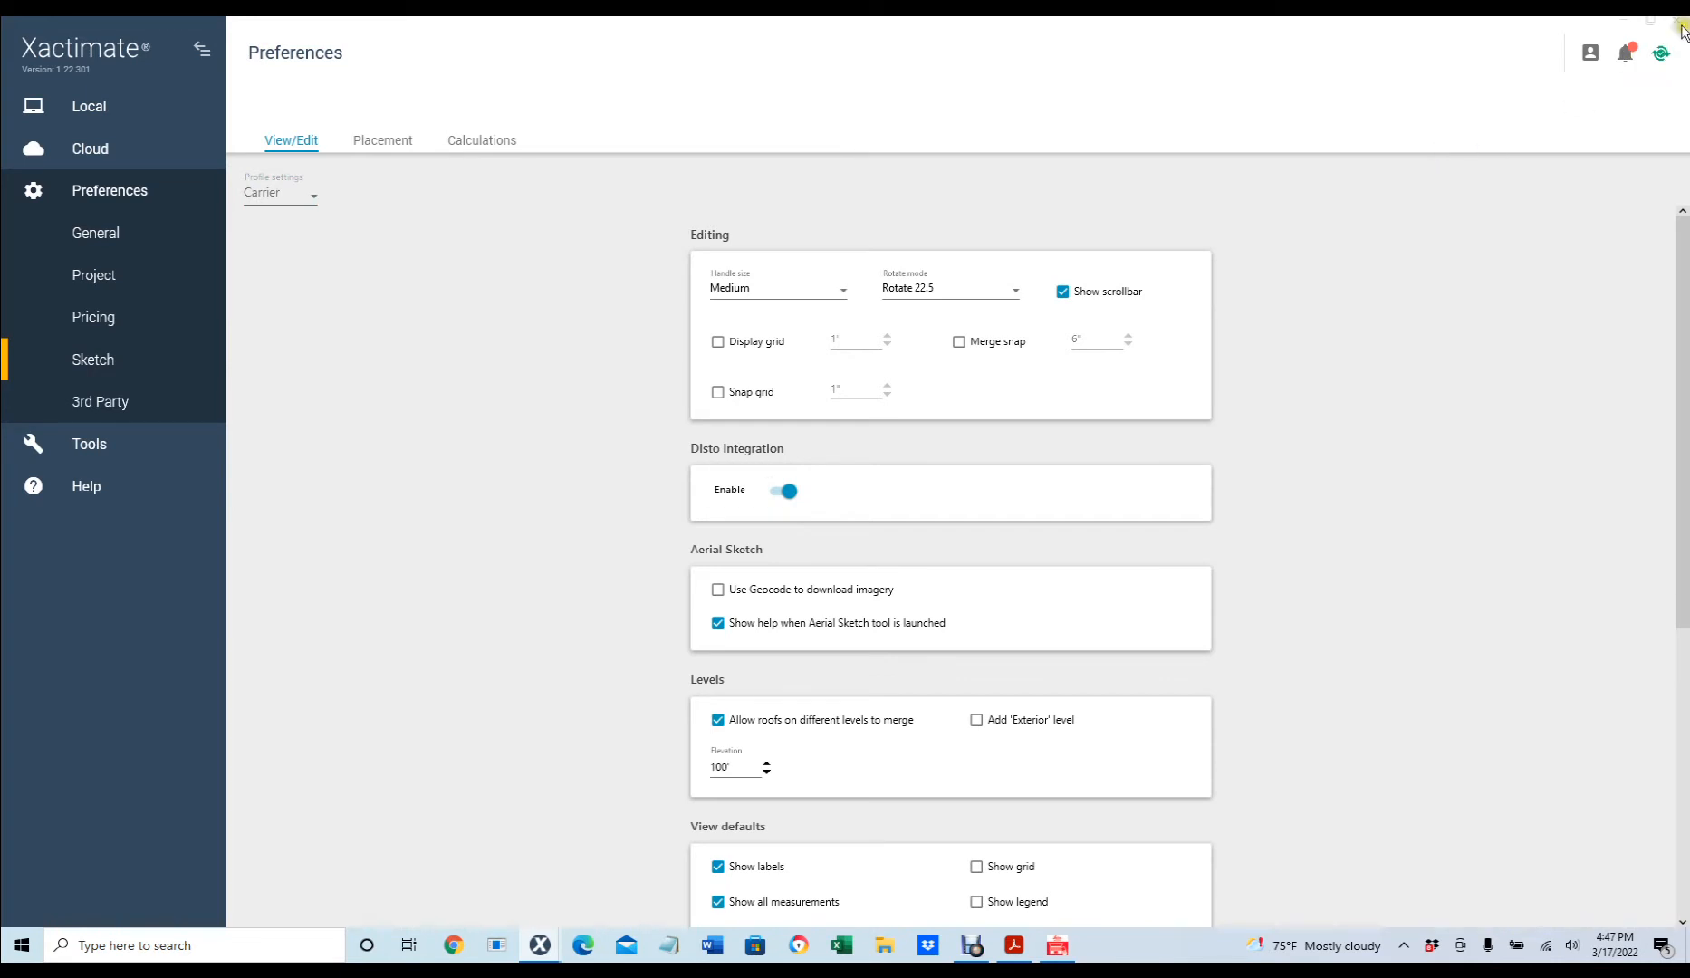
pyautogui.click(540, 945)
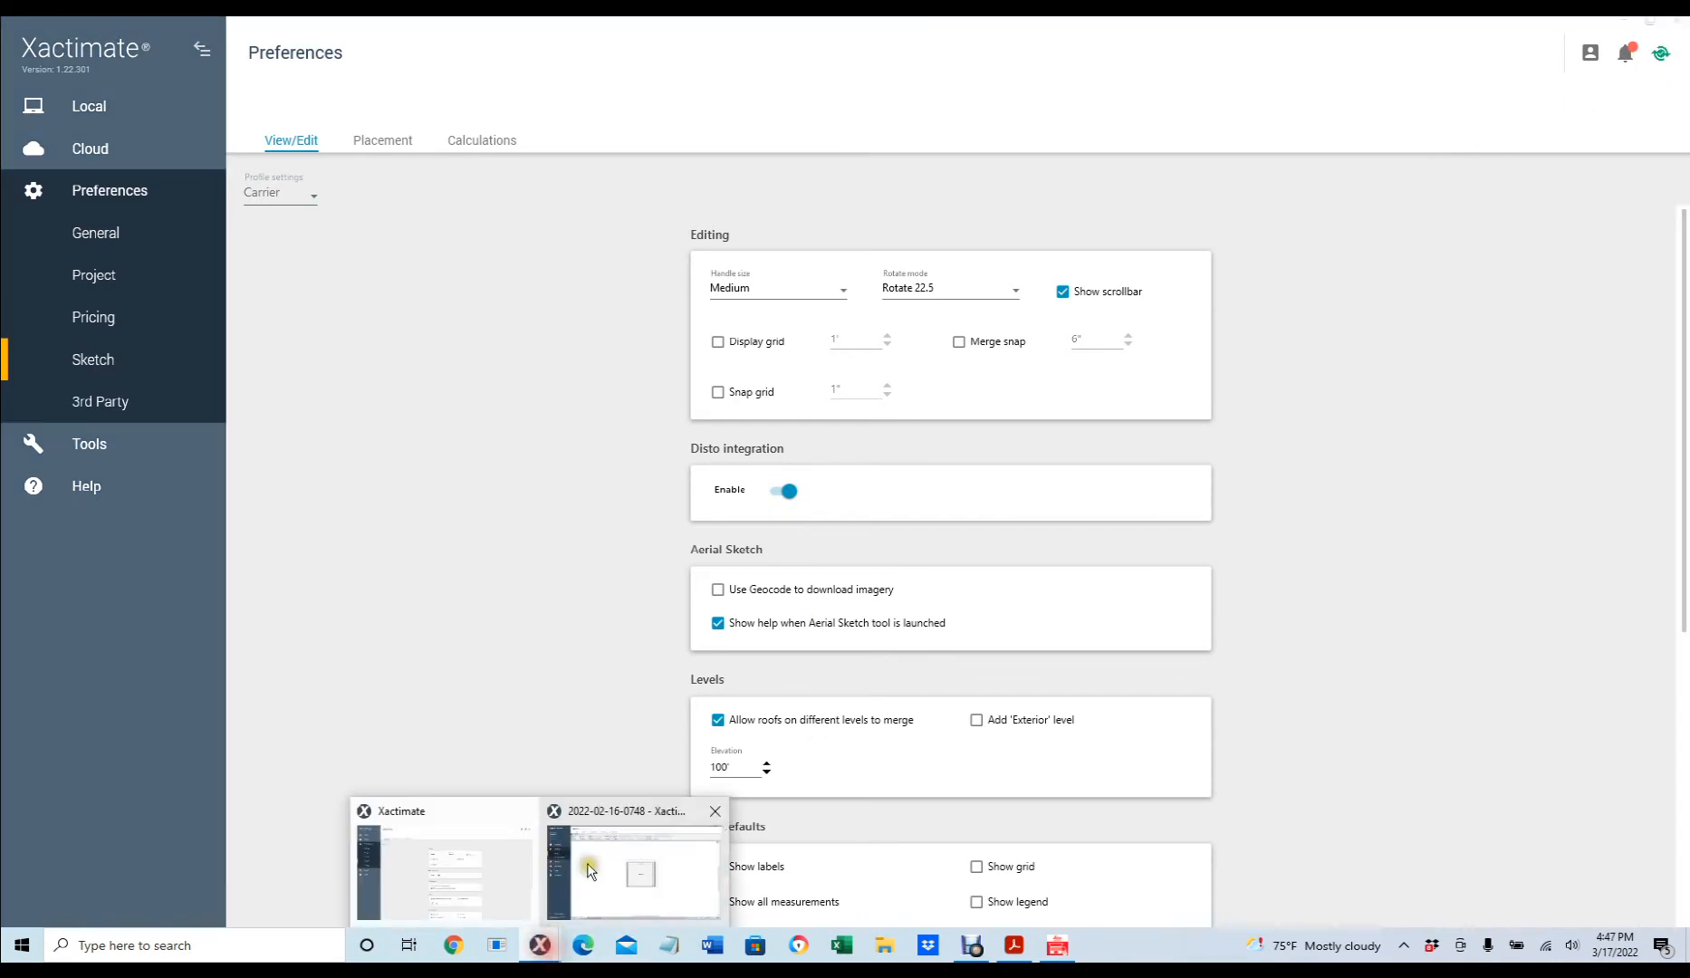
pyautogui.click(619, 866)
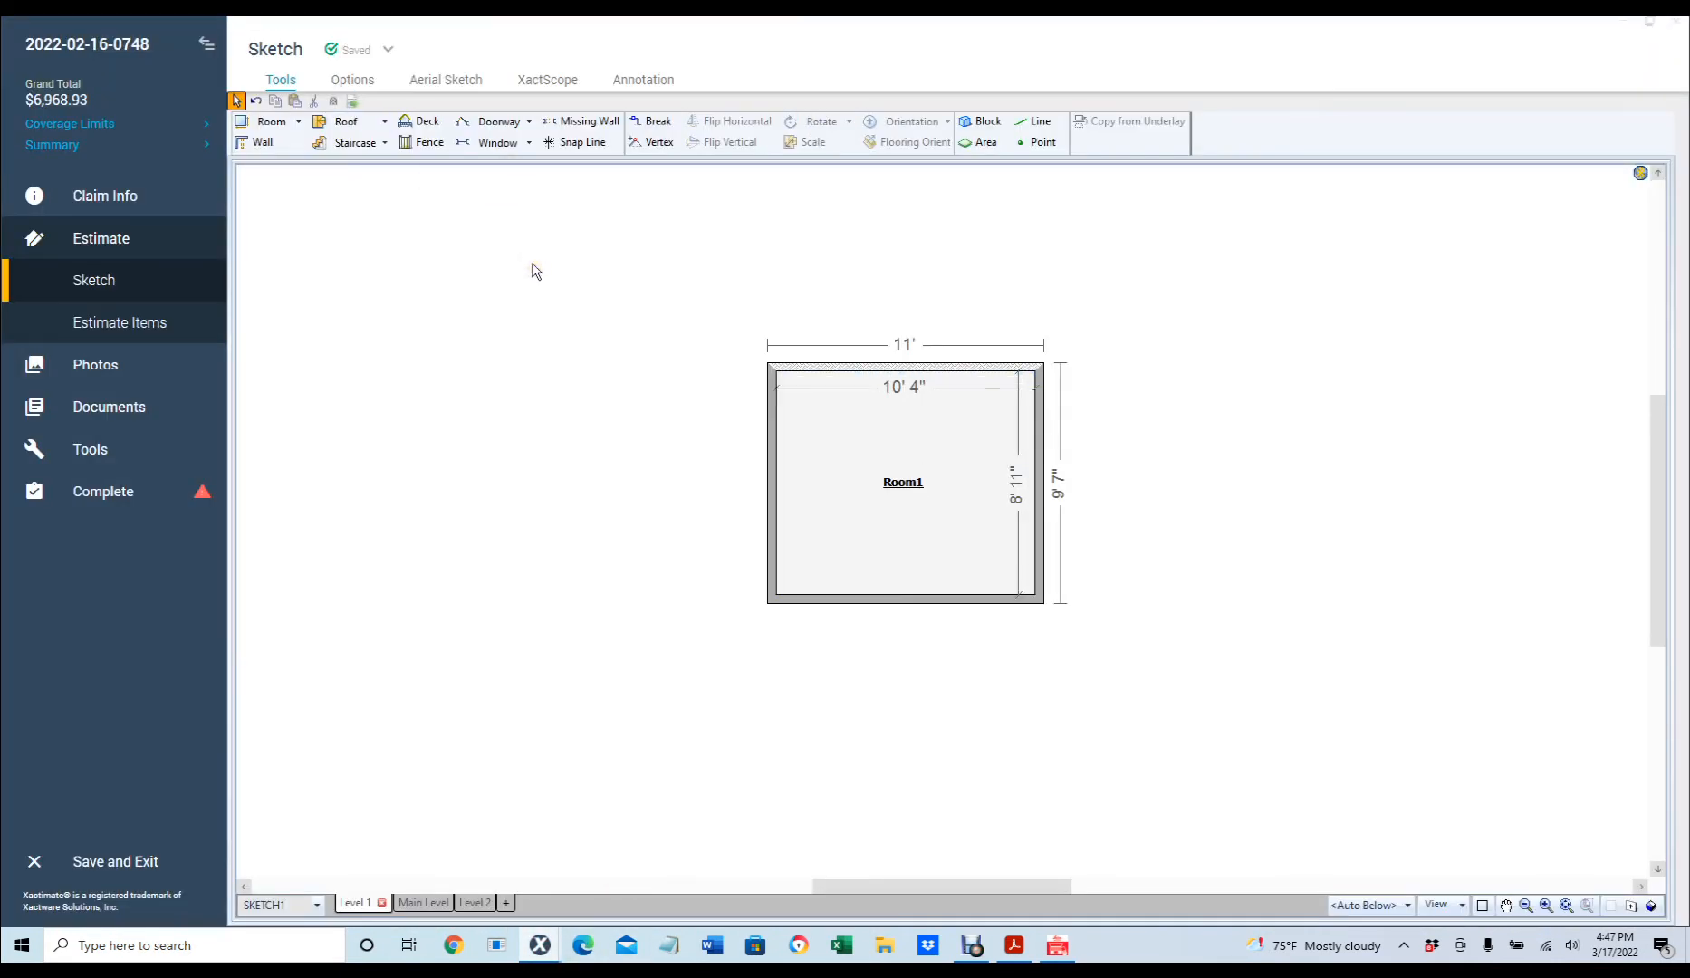
# - Stretch Room1's right wall and set its inner width to the measured 10' 3"
pyautogui.click(876, 460)
pyautogui.moveTo(1041, 483); pyautogui.dragTo(1294, 495)
pyautogui.click(1129, 421)
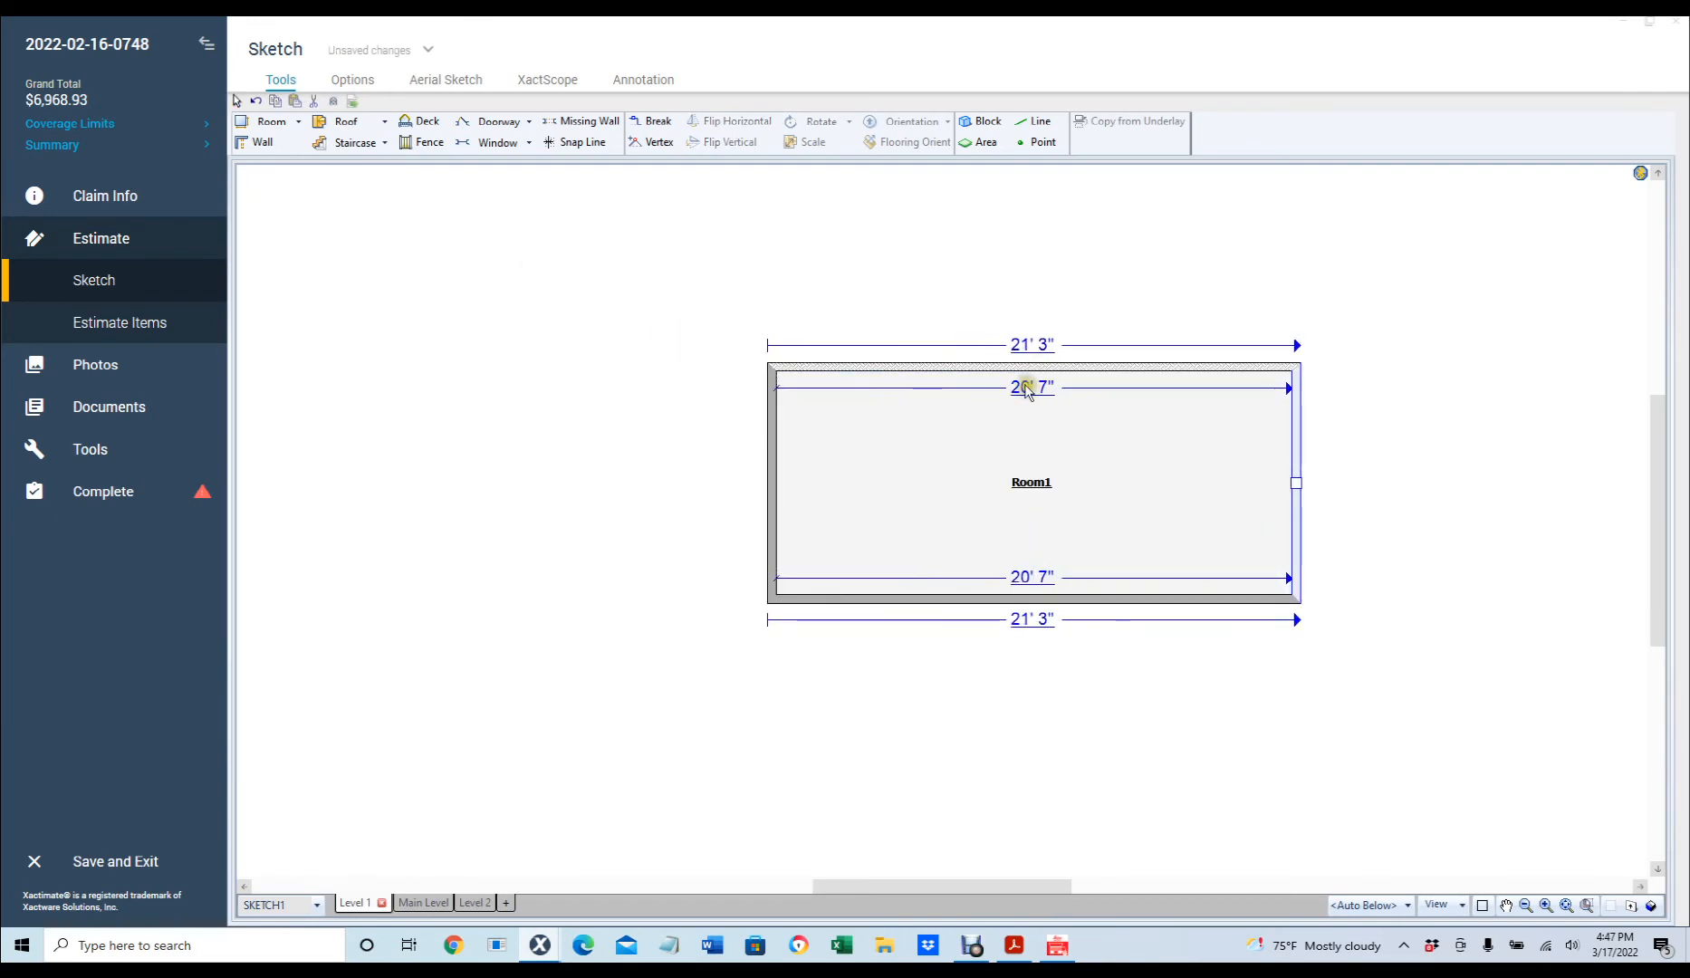
pyautogui.click(1030, 387)
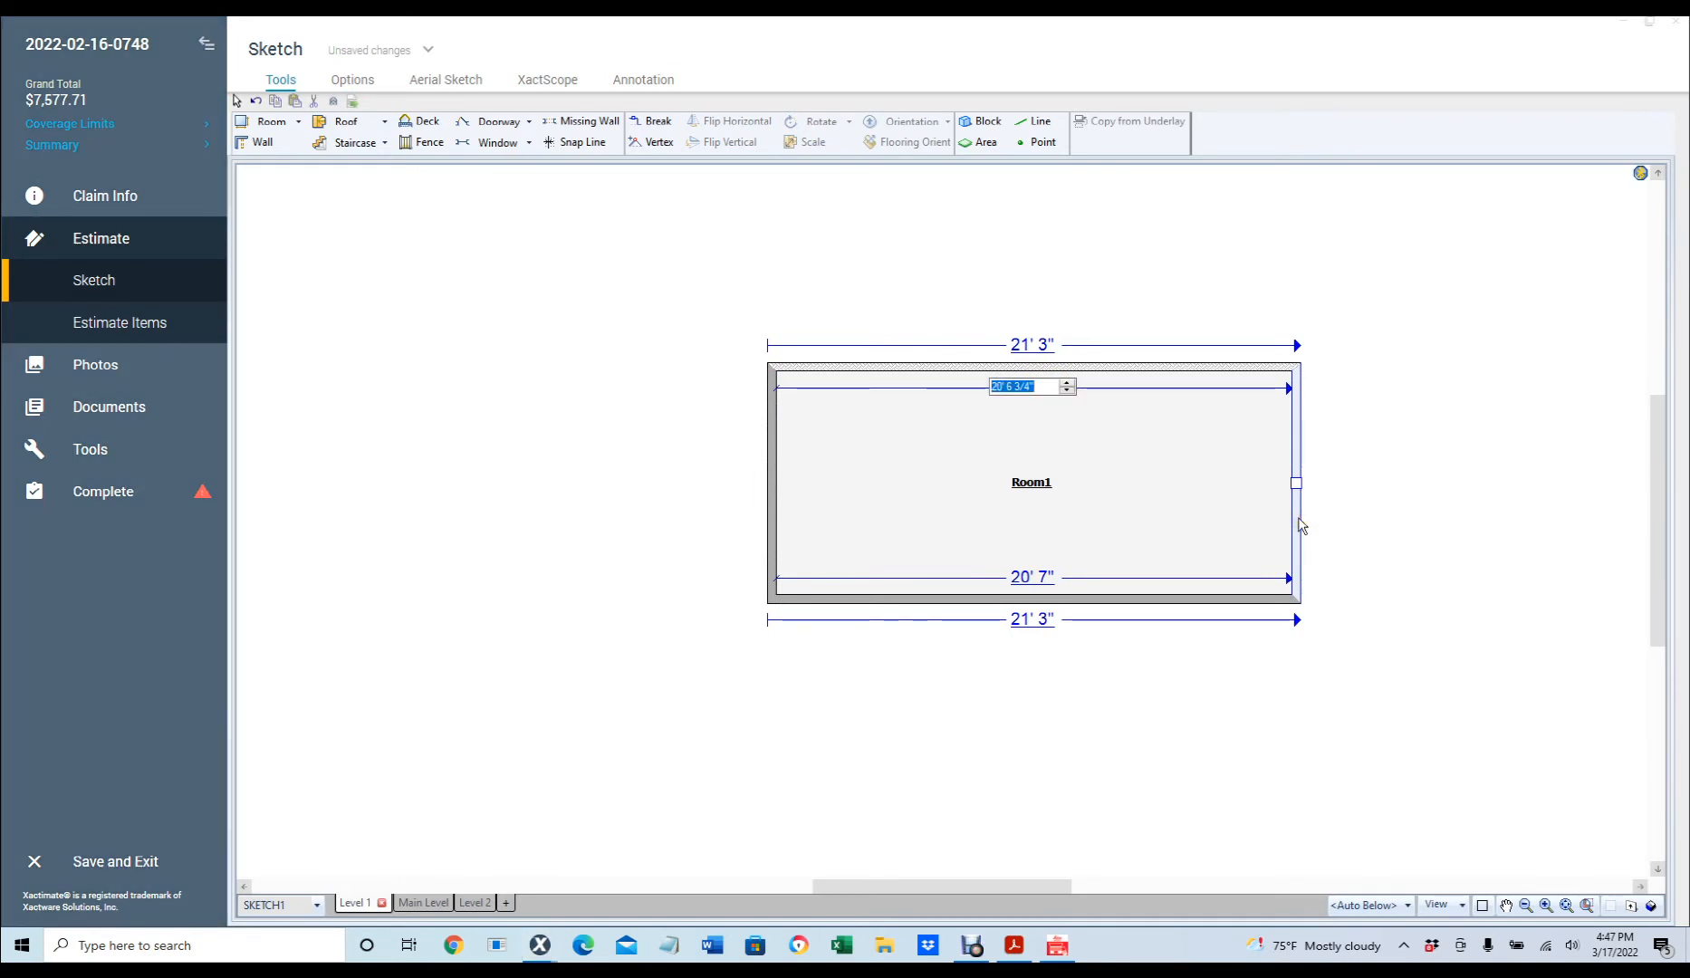
pyautogui.write('10 3')
pyautogui.press('Return')
# - Stretch Room1's bottom wall and enter the measured right wall length
pyautogui.click(907, 513)
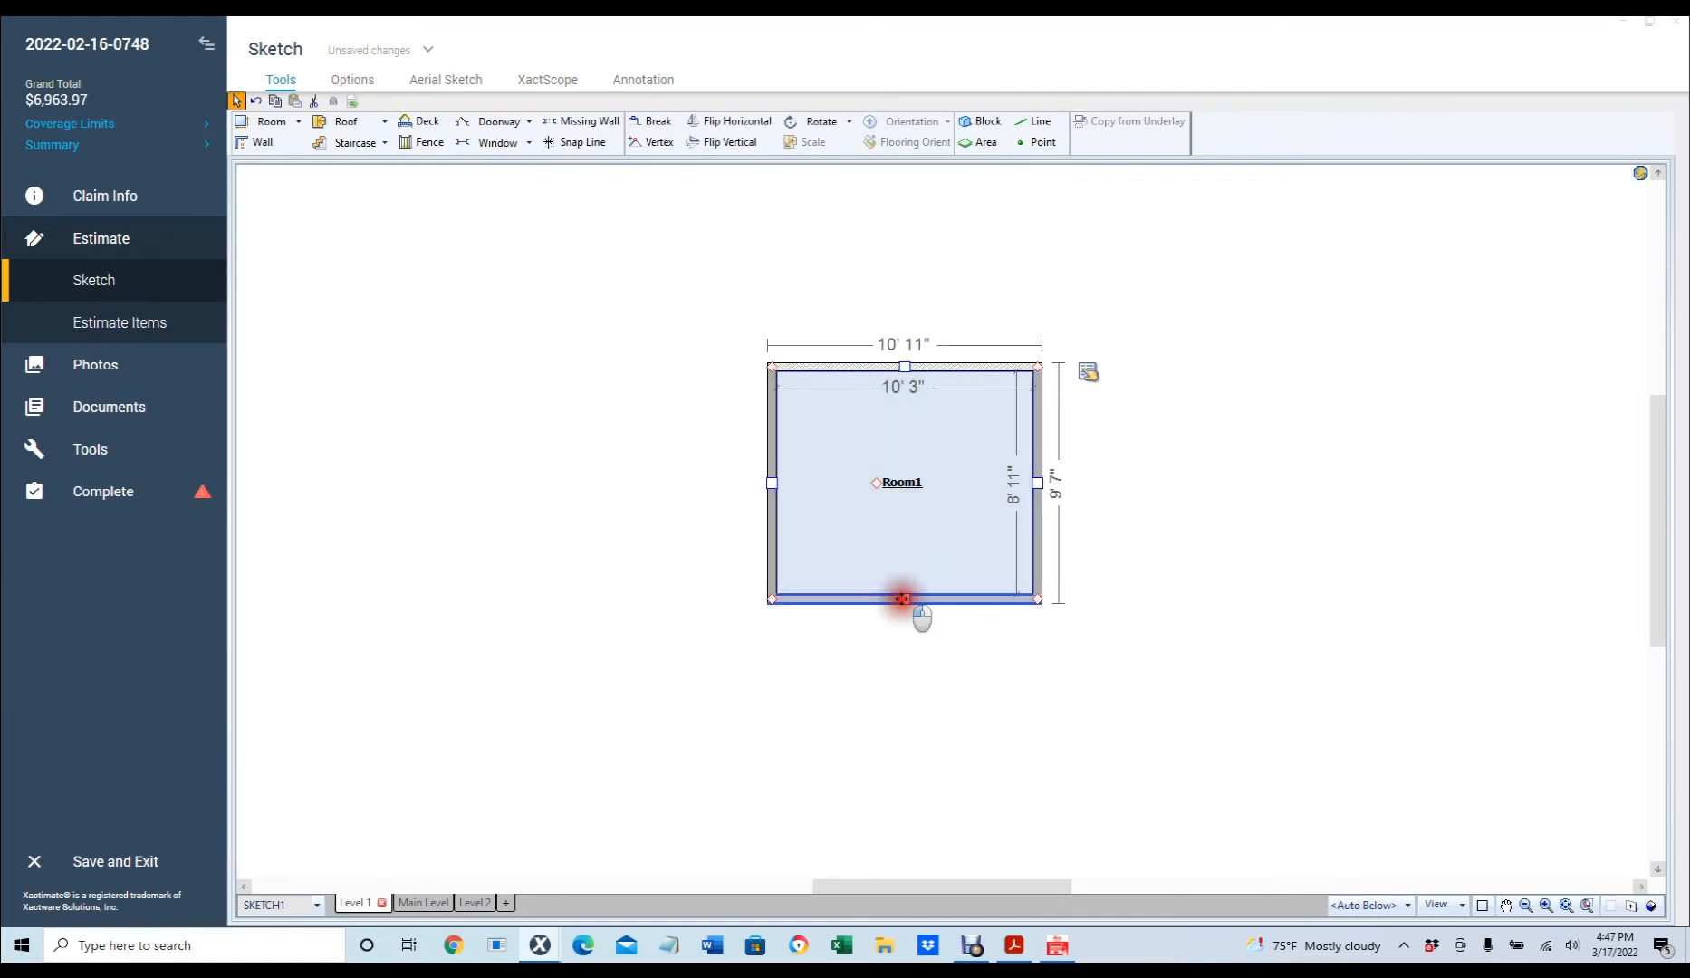
pyautogui.moveTo(902, 601); pyautogui.dragTo(902, 727)
pyautogui.click(1013, 550)
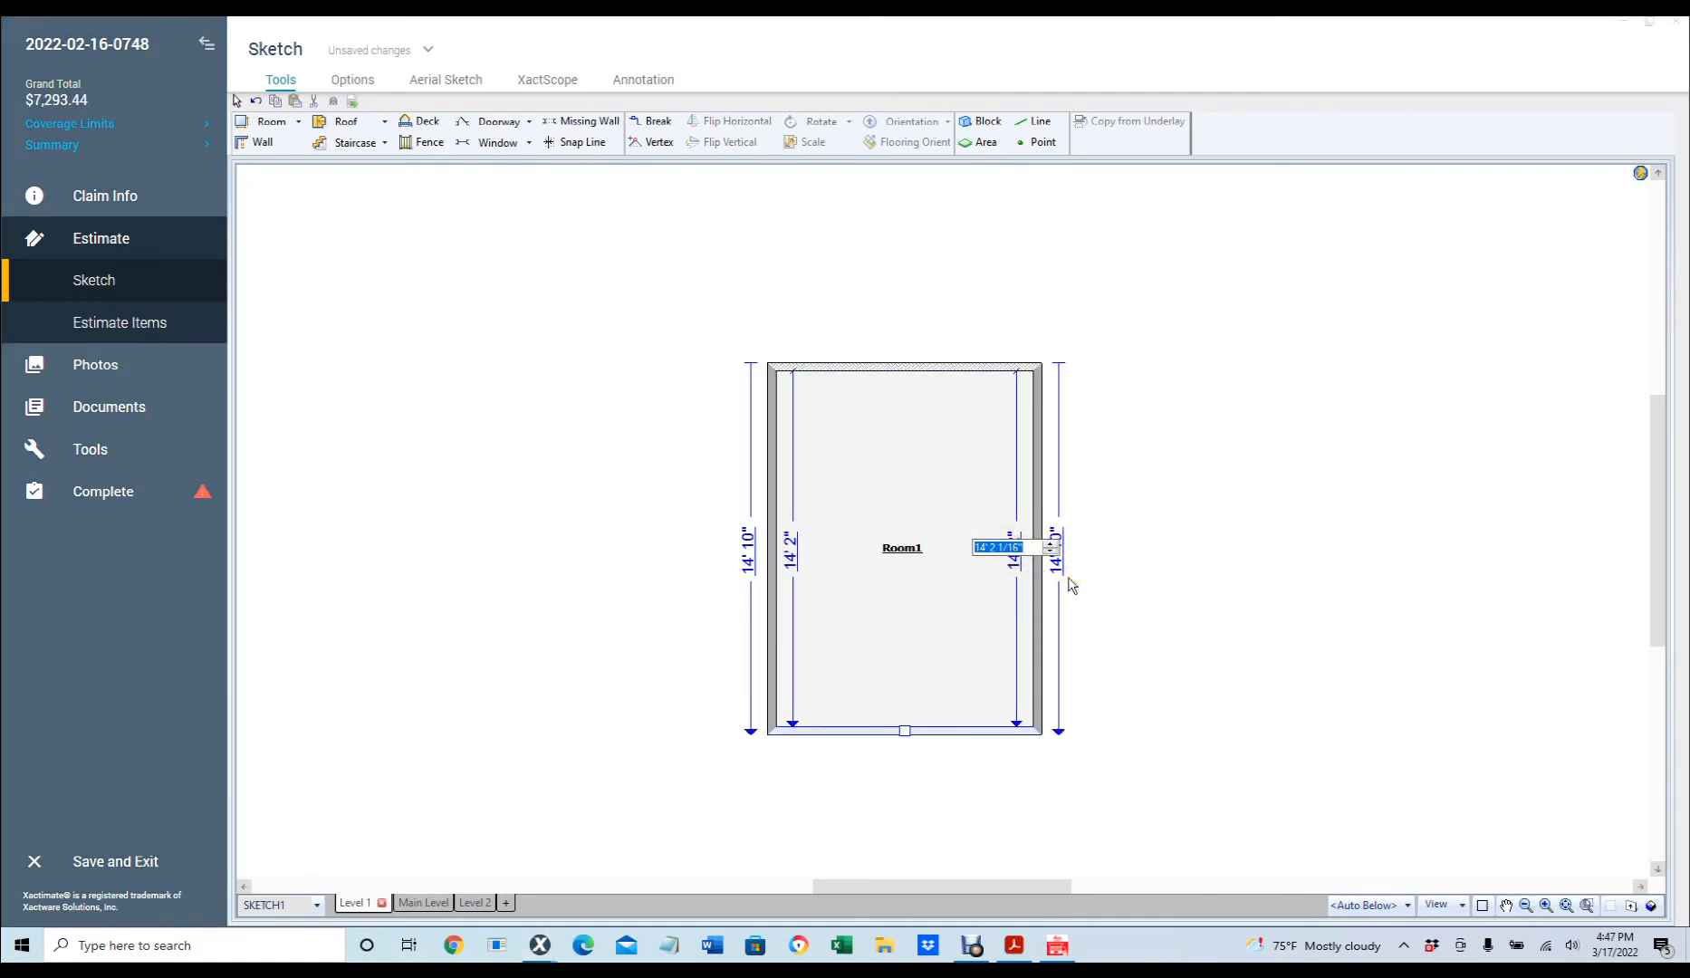
pyautogui.write('8 8')
pyautogui.press('Return')
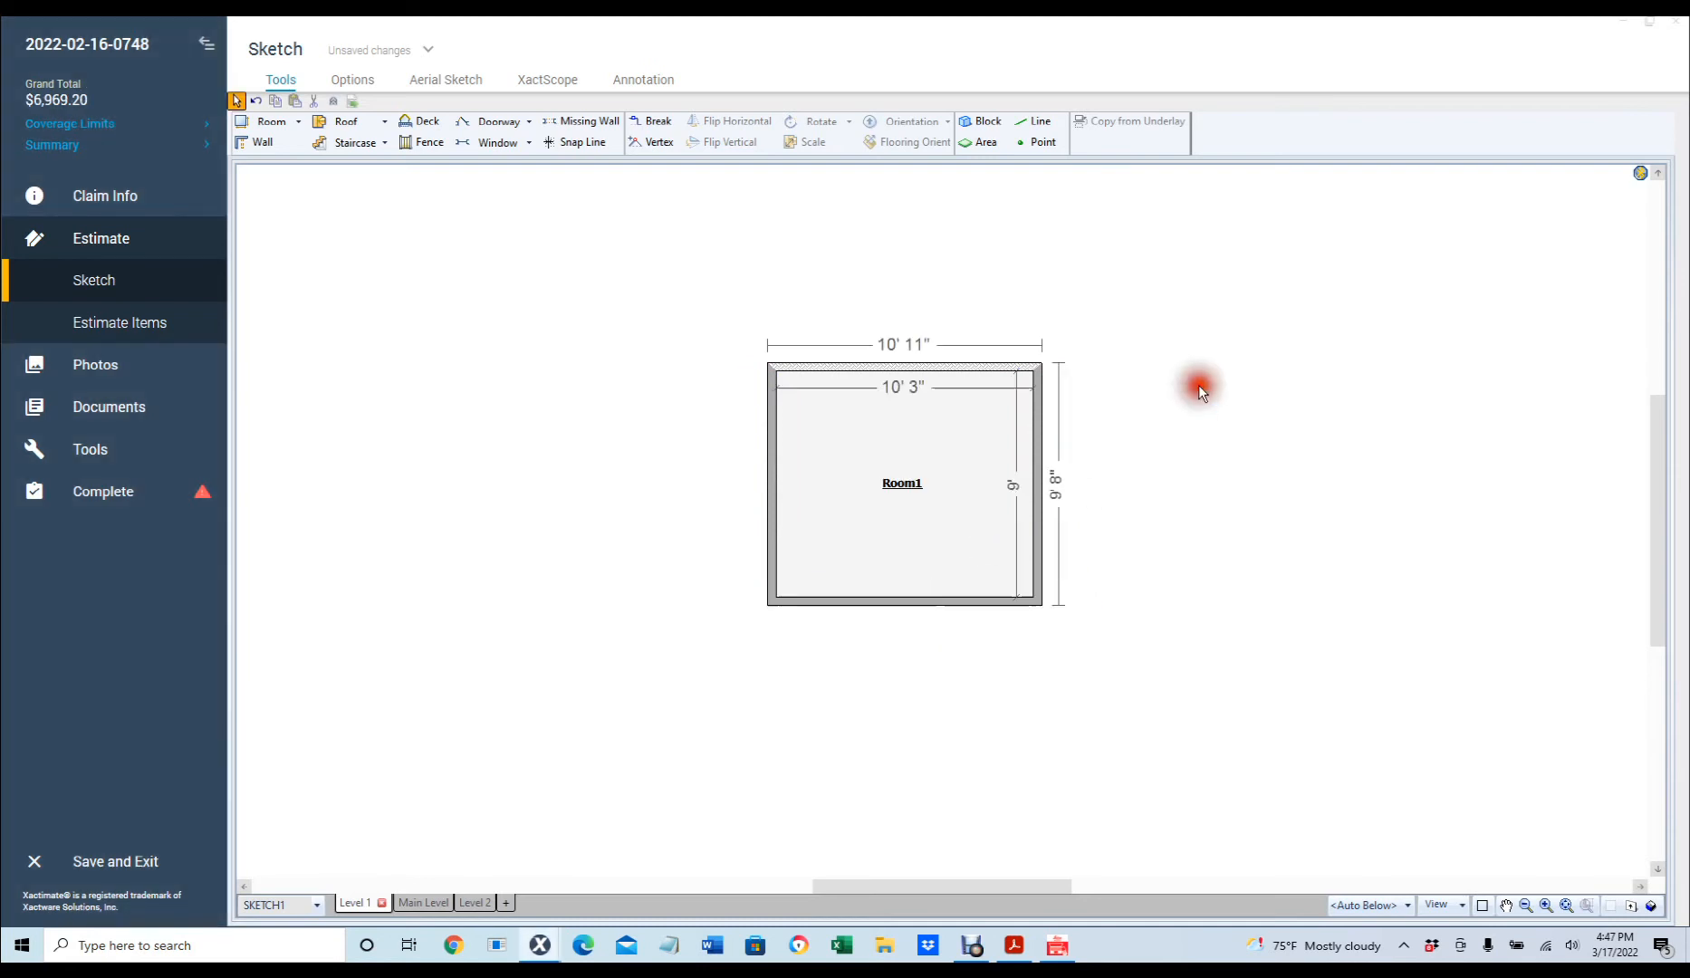
# - Close the sketch without saving and close Xactimate to show the desktop
pyautogui.click(1675, 20)
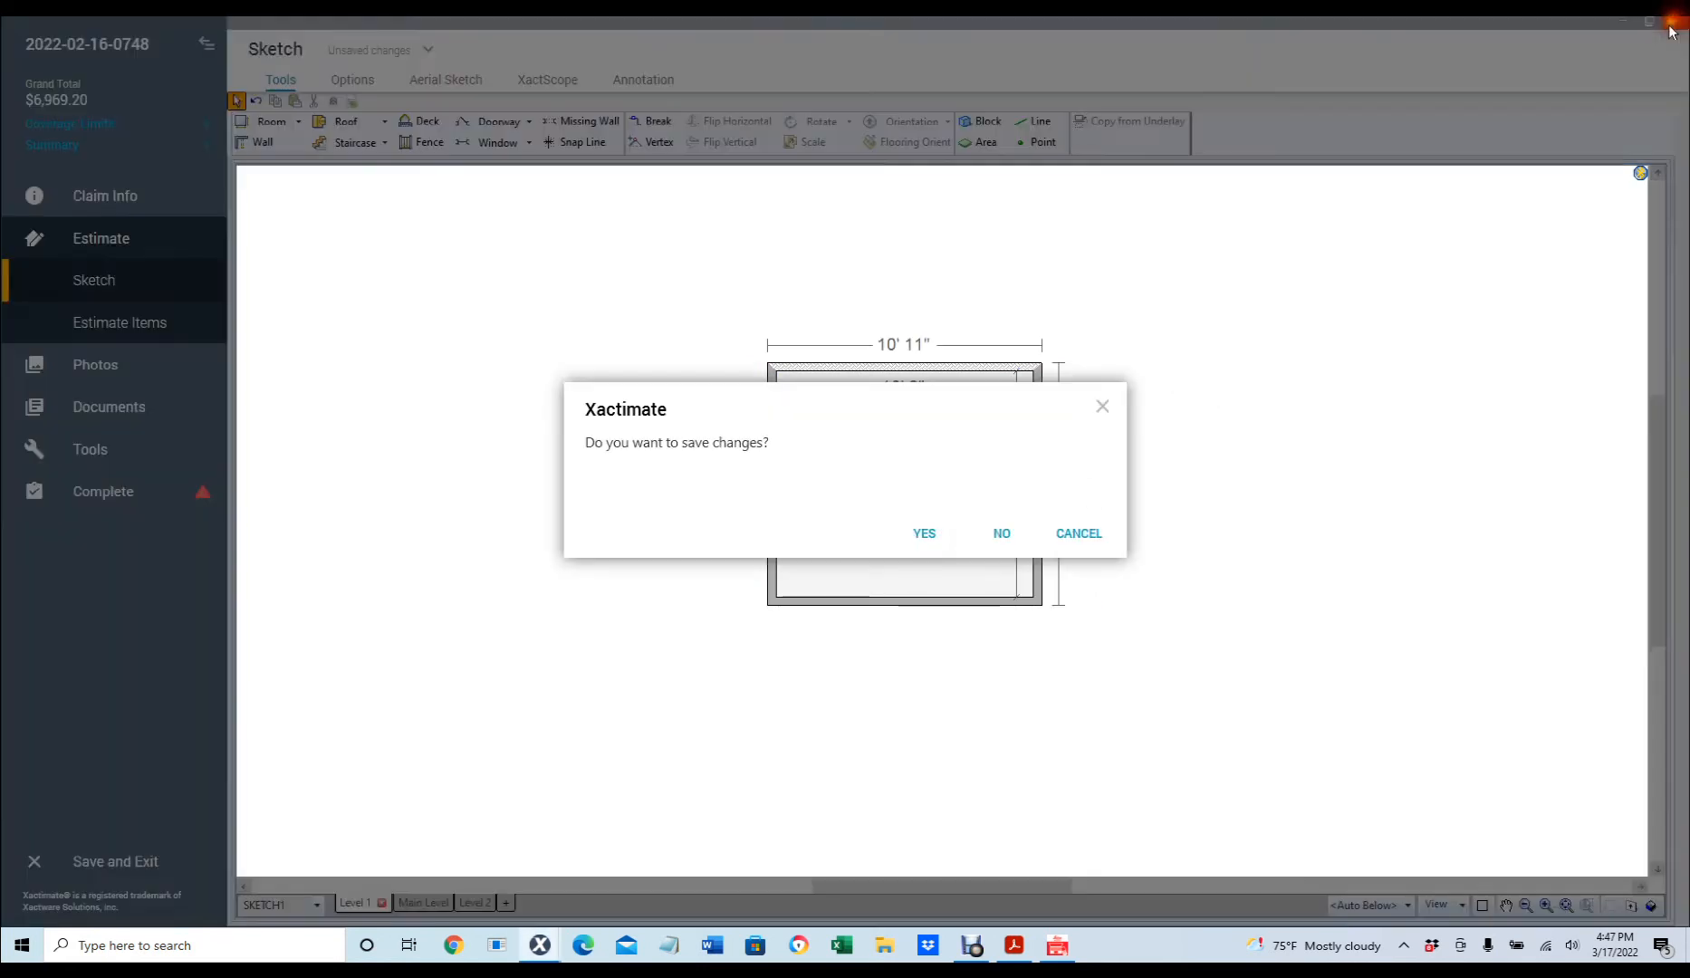
pyautogui.click(1000, 533)
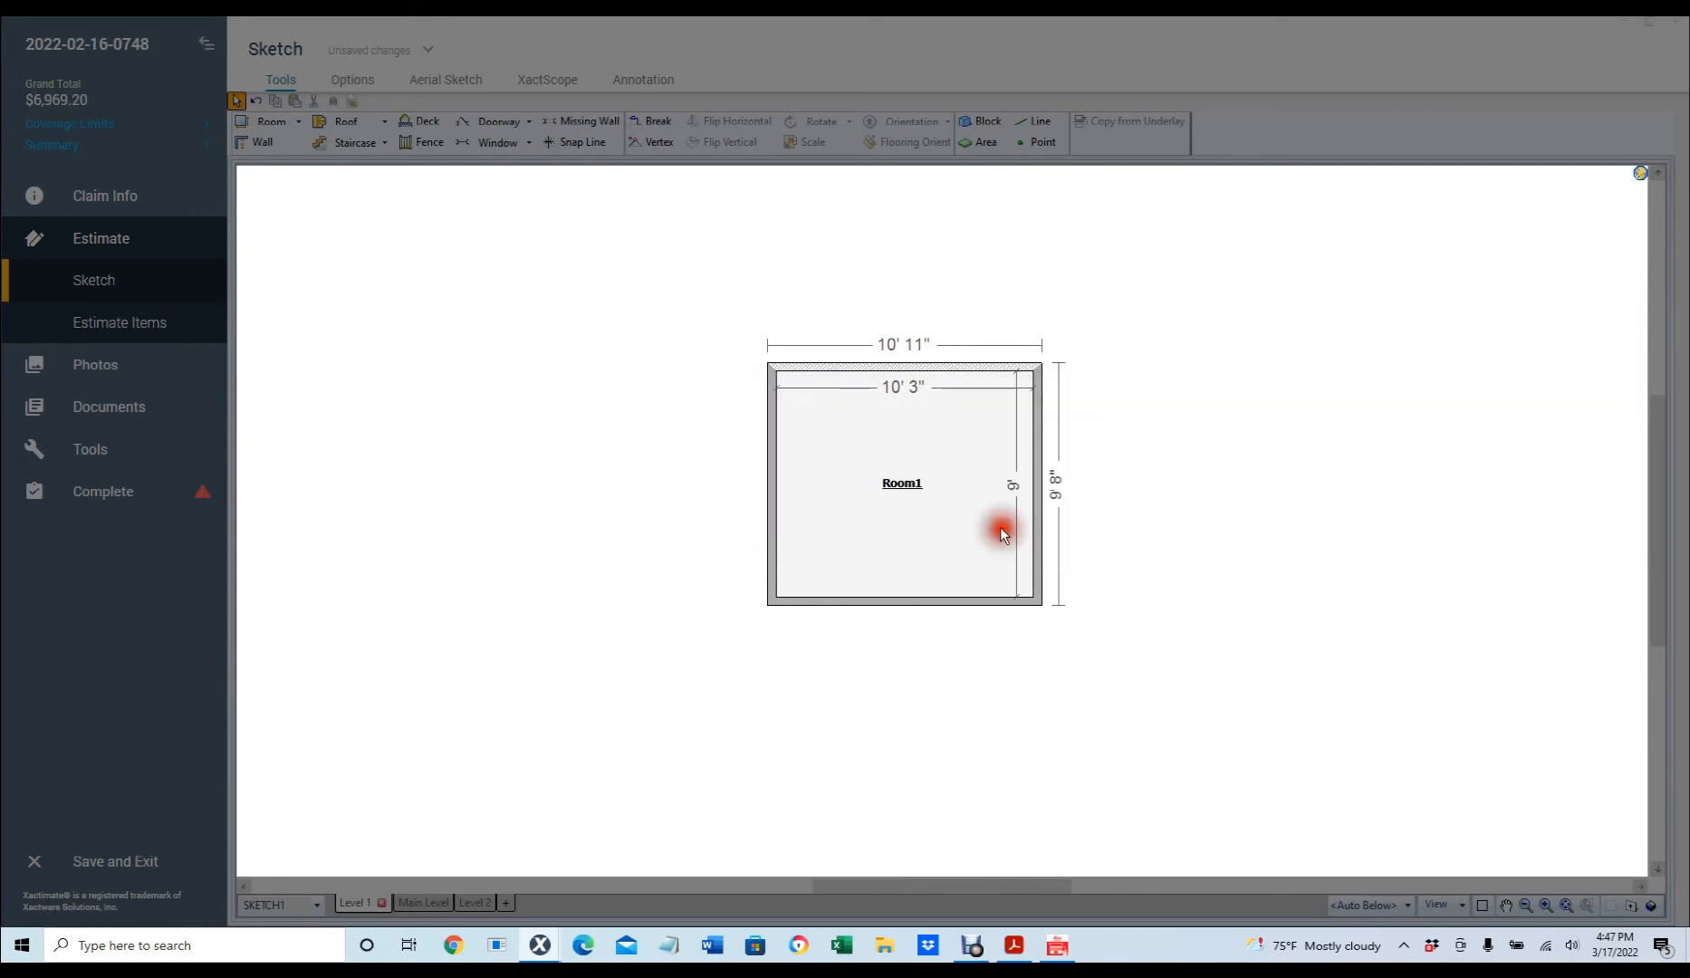
pyautogui.click(1675, 29)
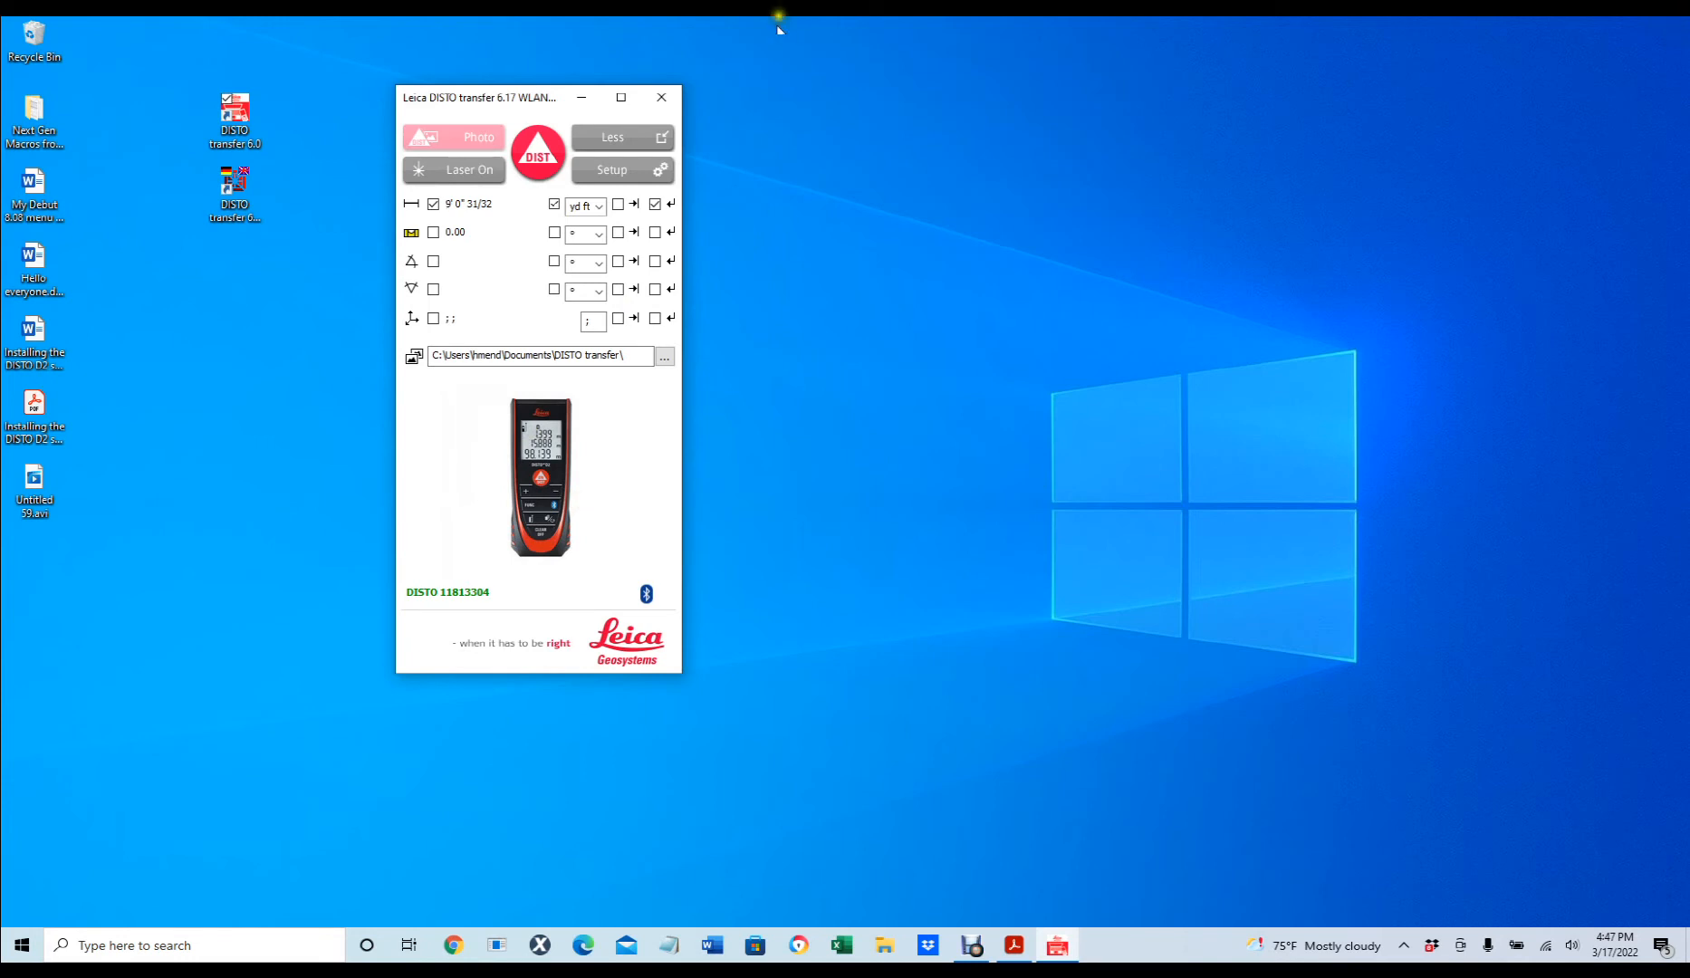
# - Move the window right, try the m unit, return to yd ft, and bring up Setup
pyautogui.moveTo(502, 97); pyautogui.dragTo(824, 95)
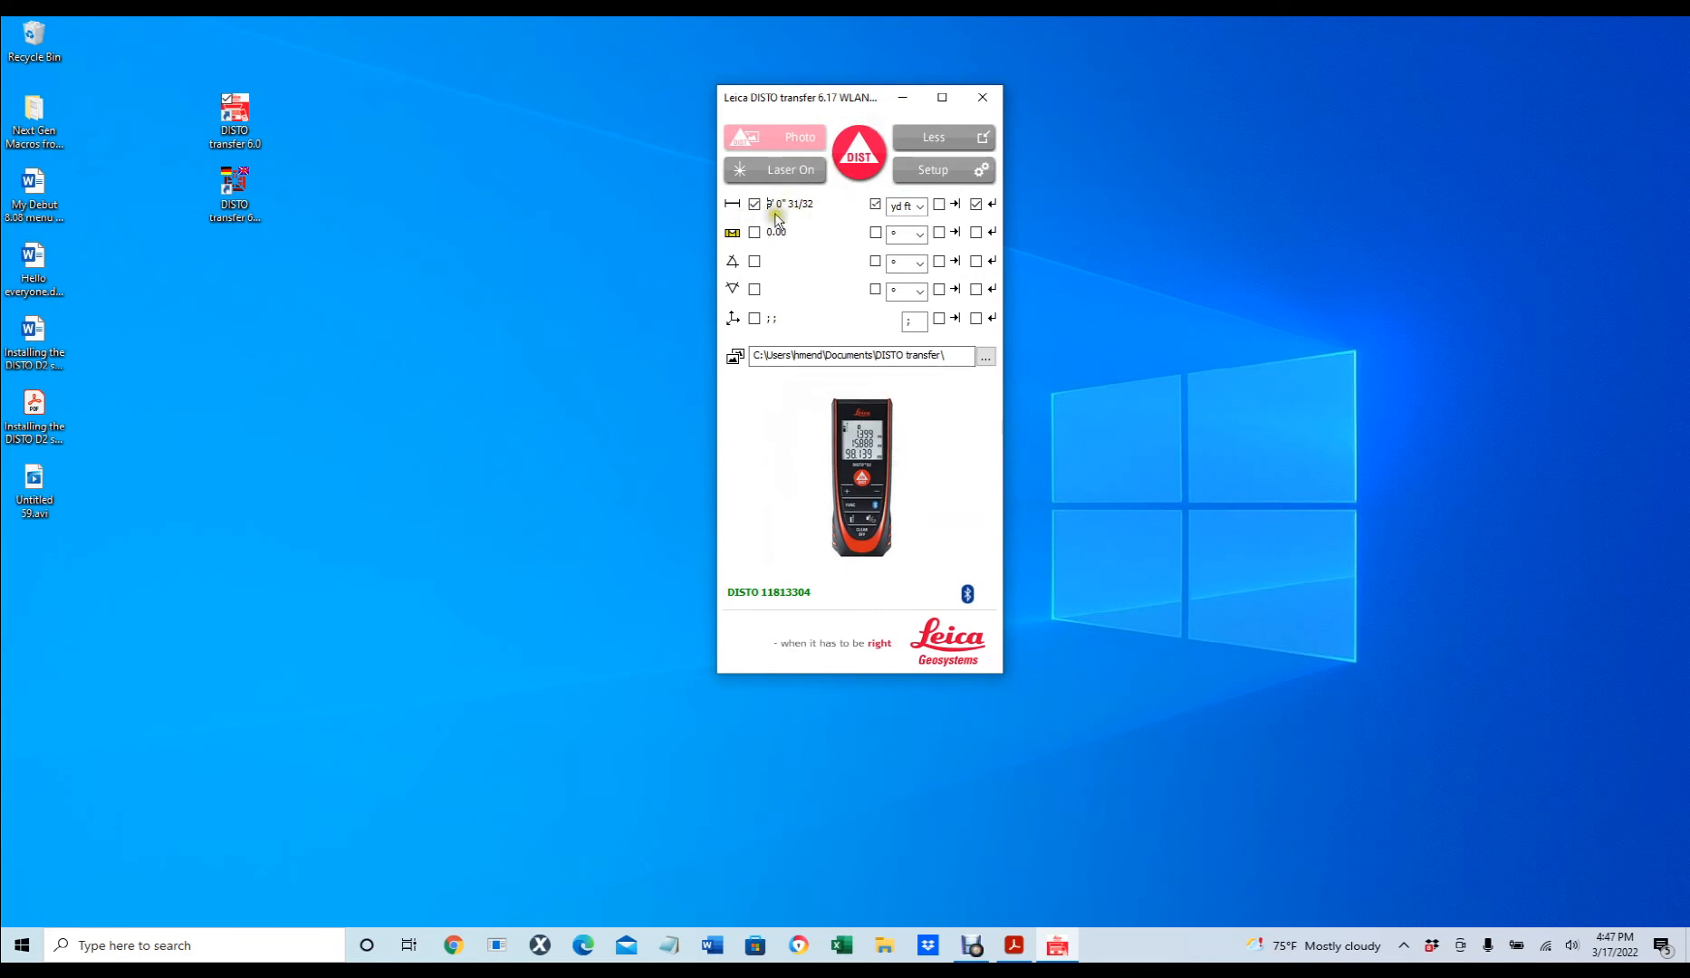
pyautogui.click(916, 207)
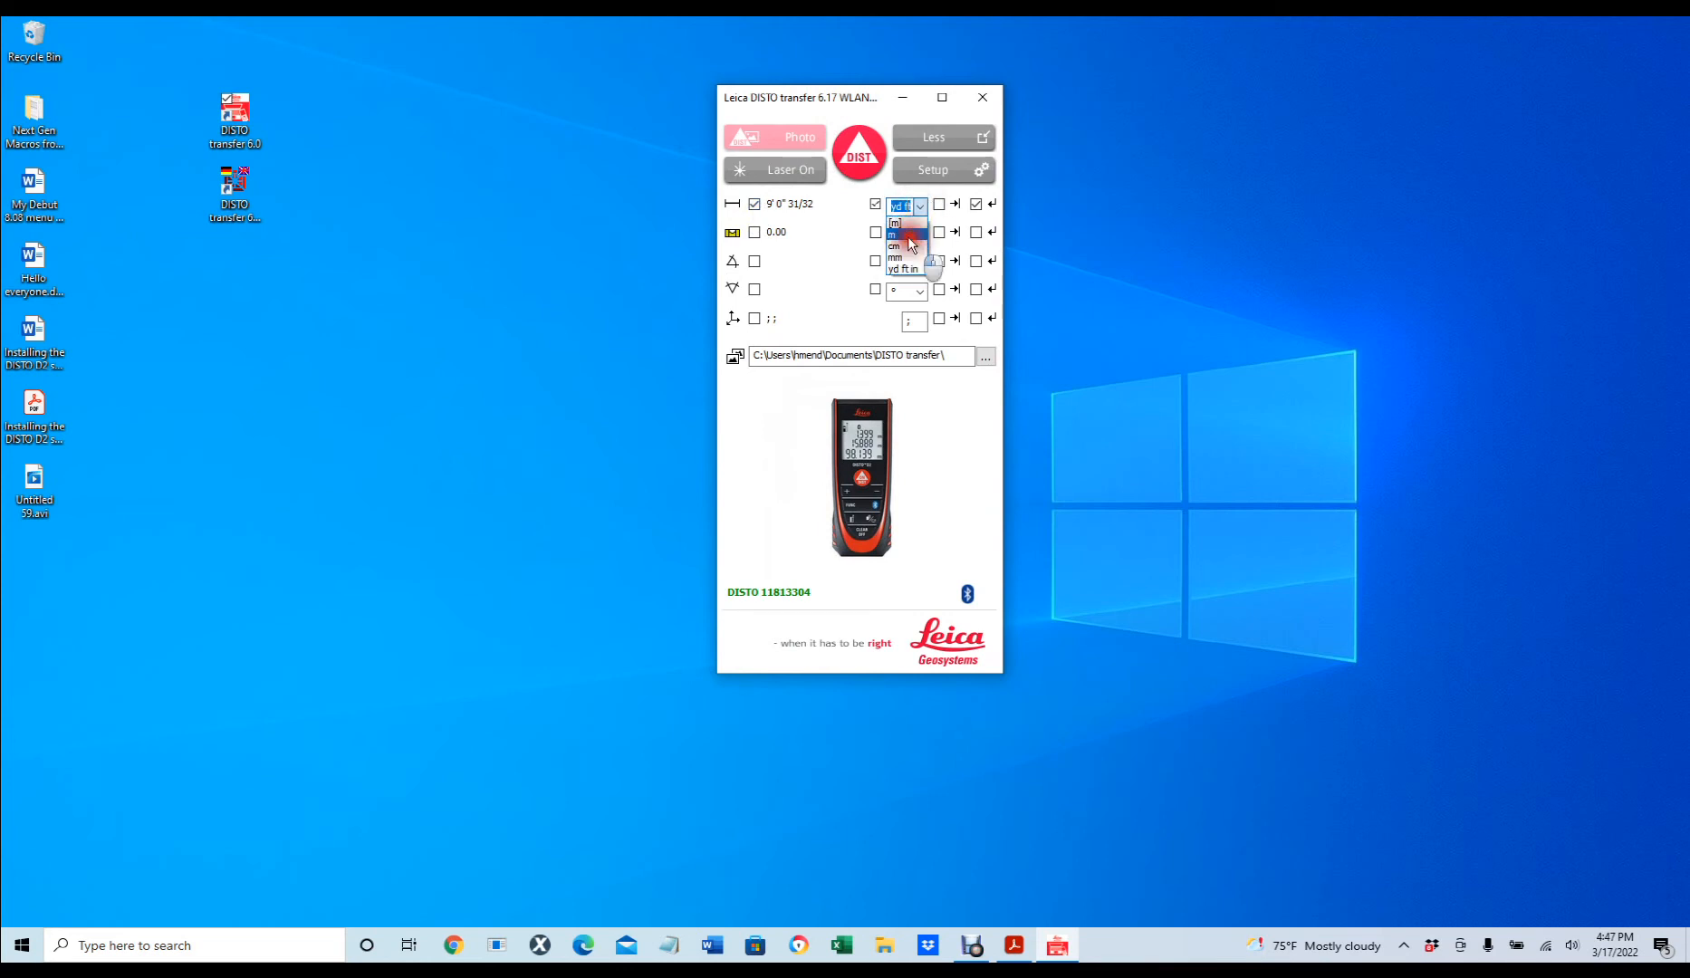
pyautogui.click(897, 233)
pyautogui.click(917, 207)
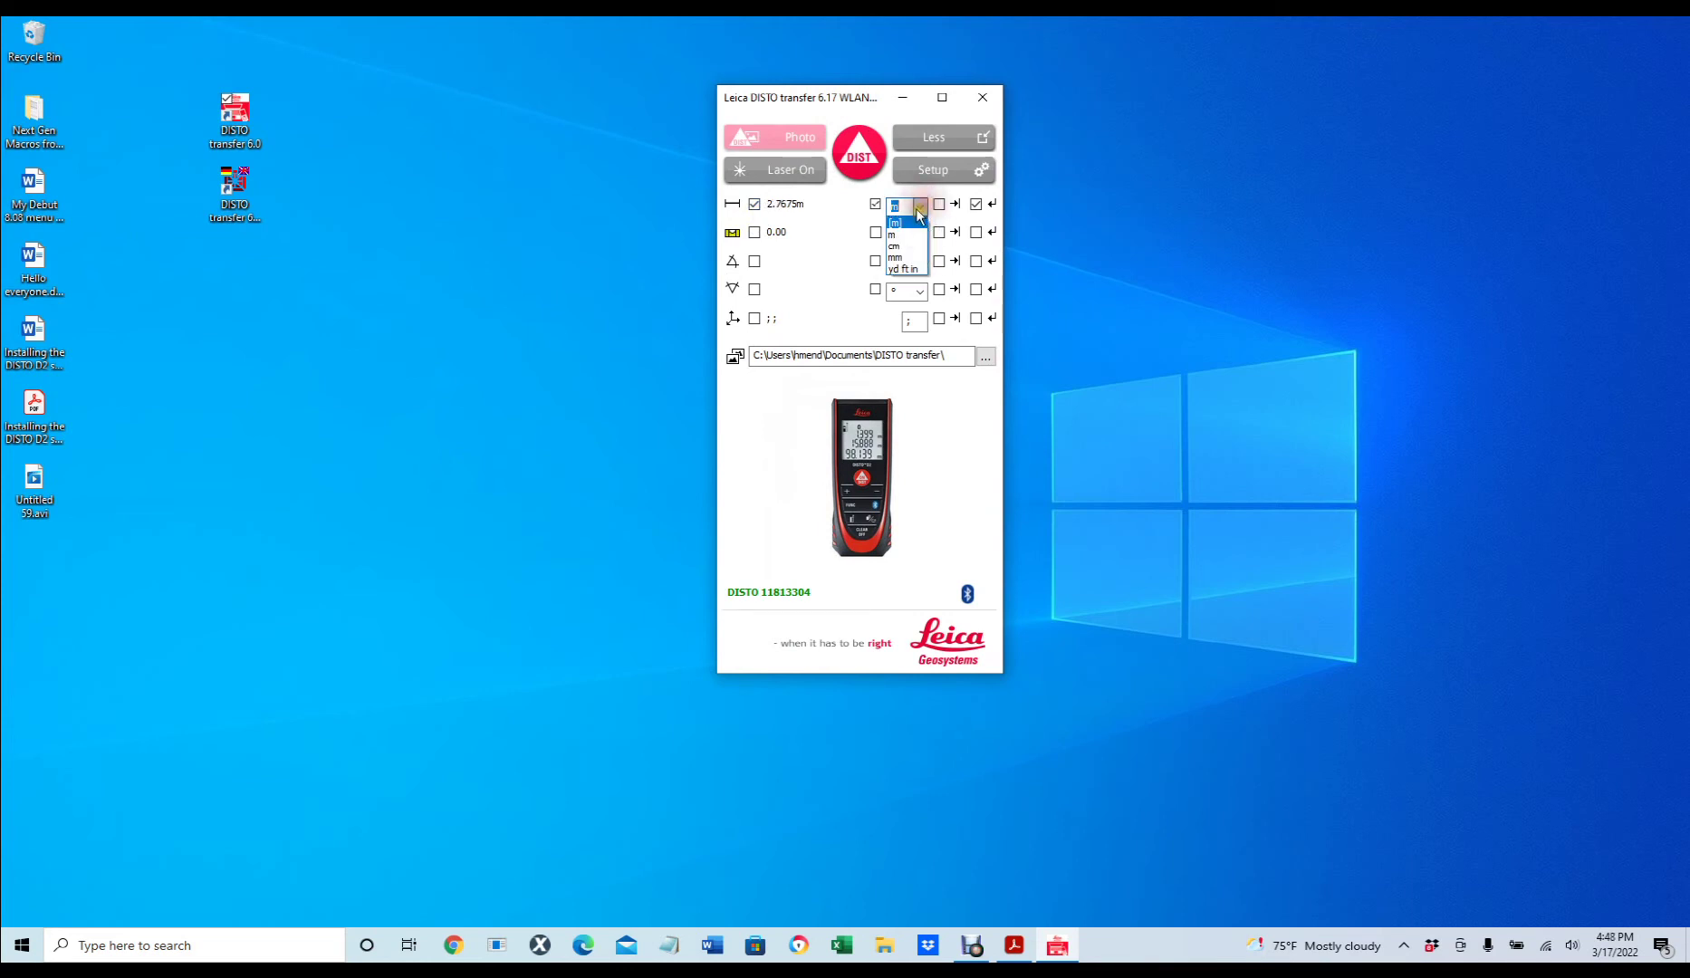
pyautogui.click(903, 269)
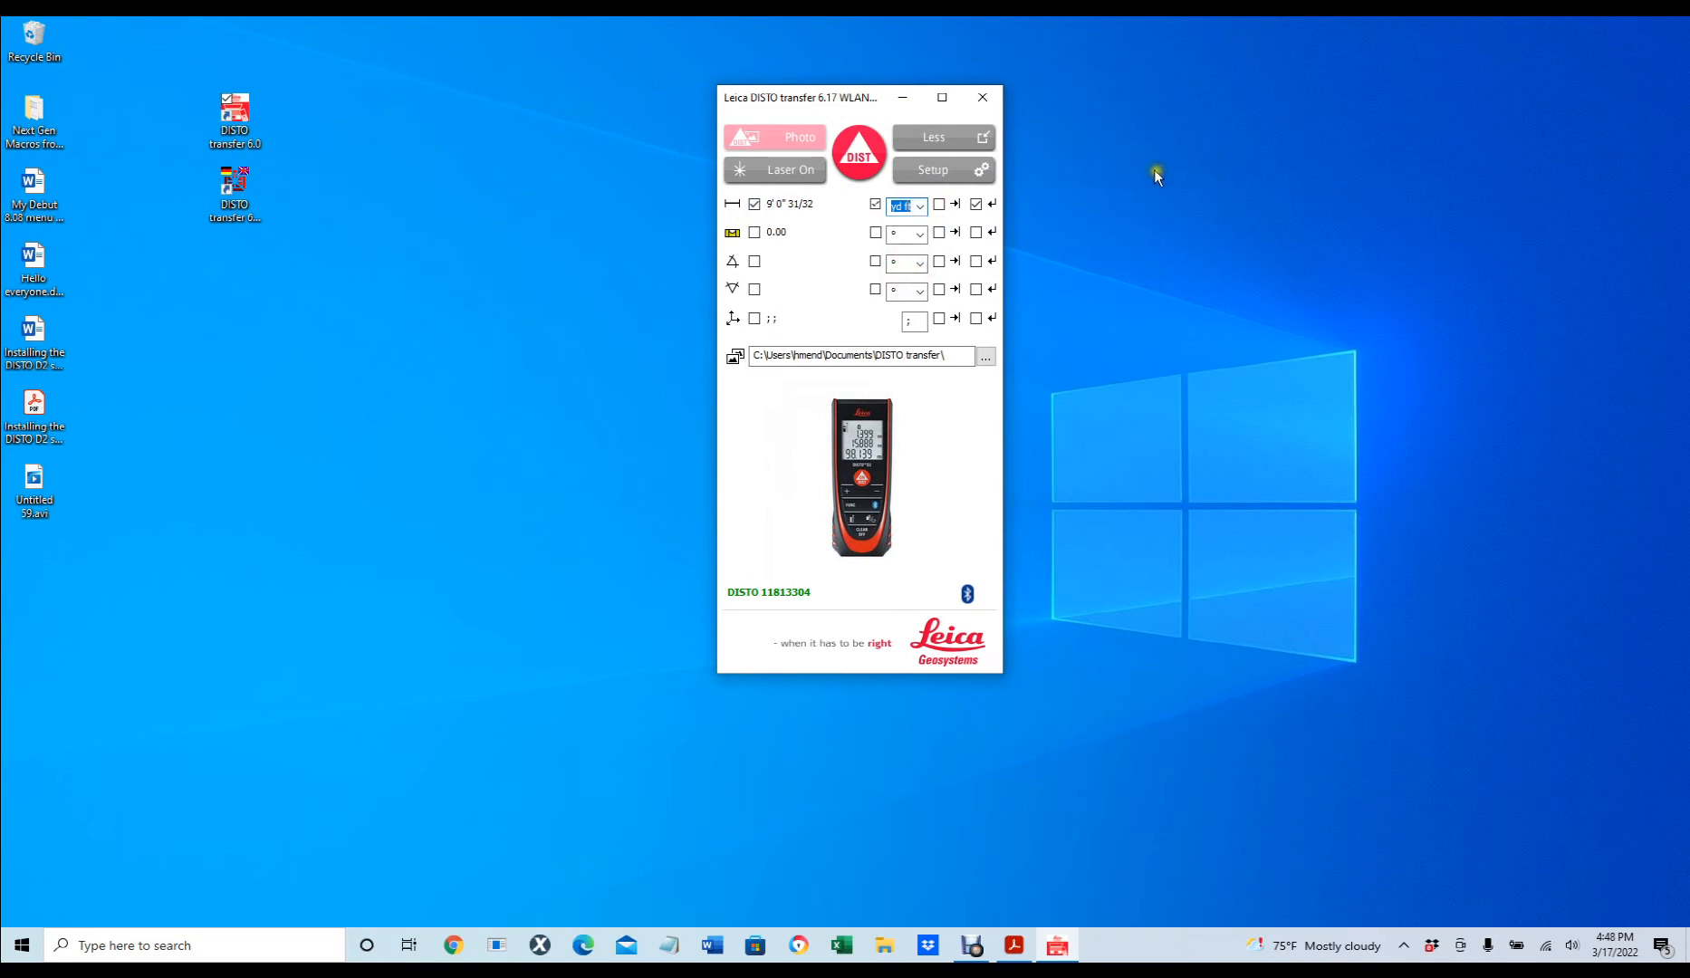
pyautogui.click(934, 166)
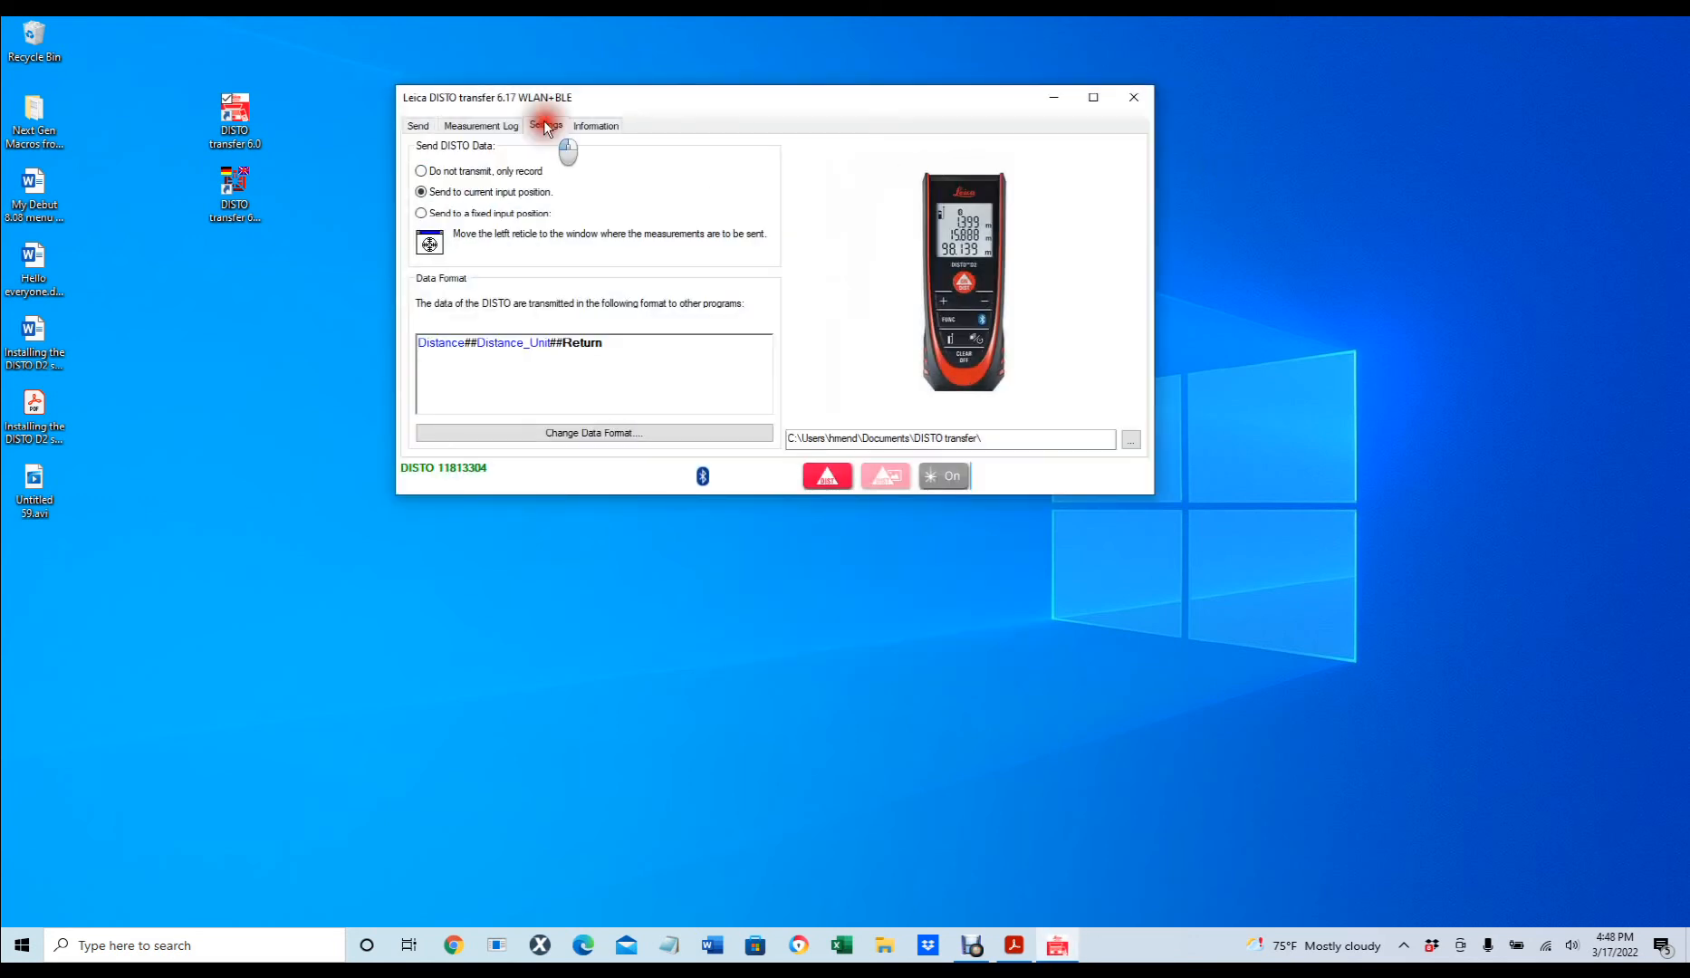
# - Check the Imperial Format setting unchanged, return to the compact window and close DISTO transfer
pyautogui.click(545, 126)
pyautogui.click(1128, 335)
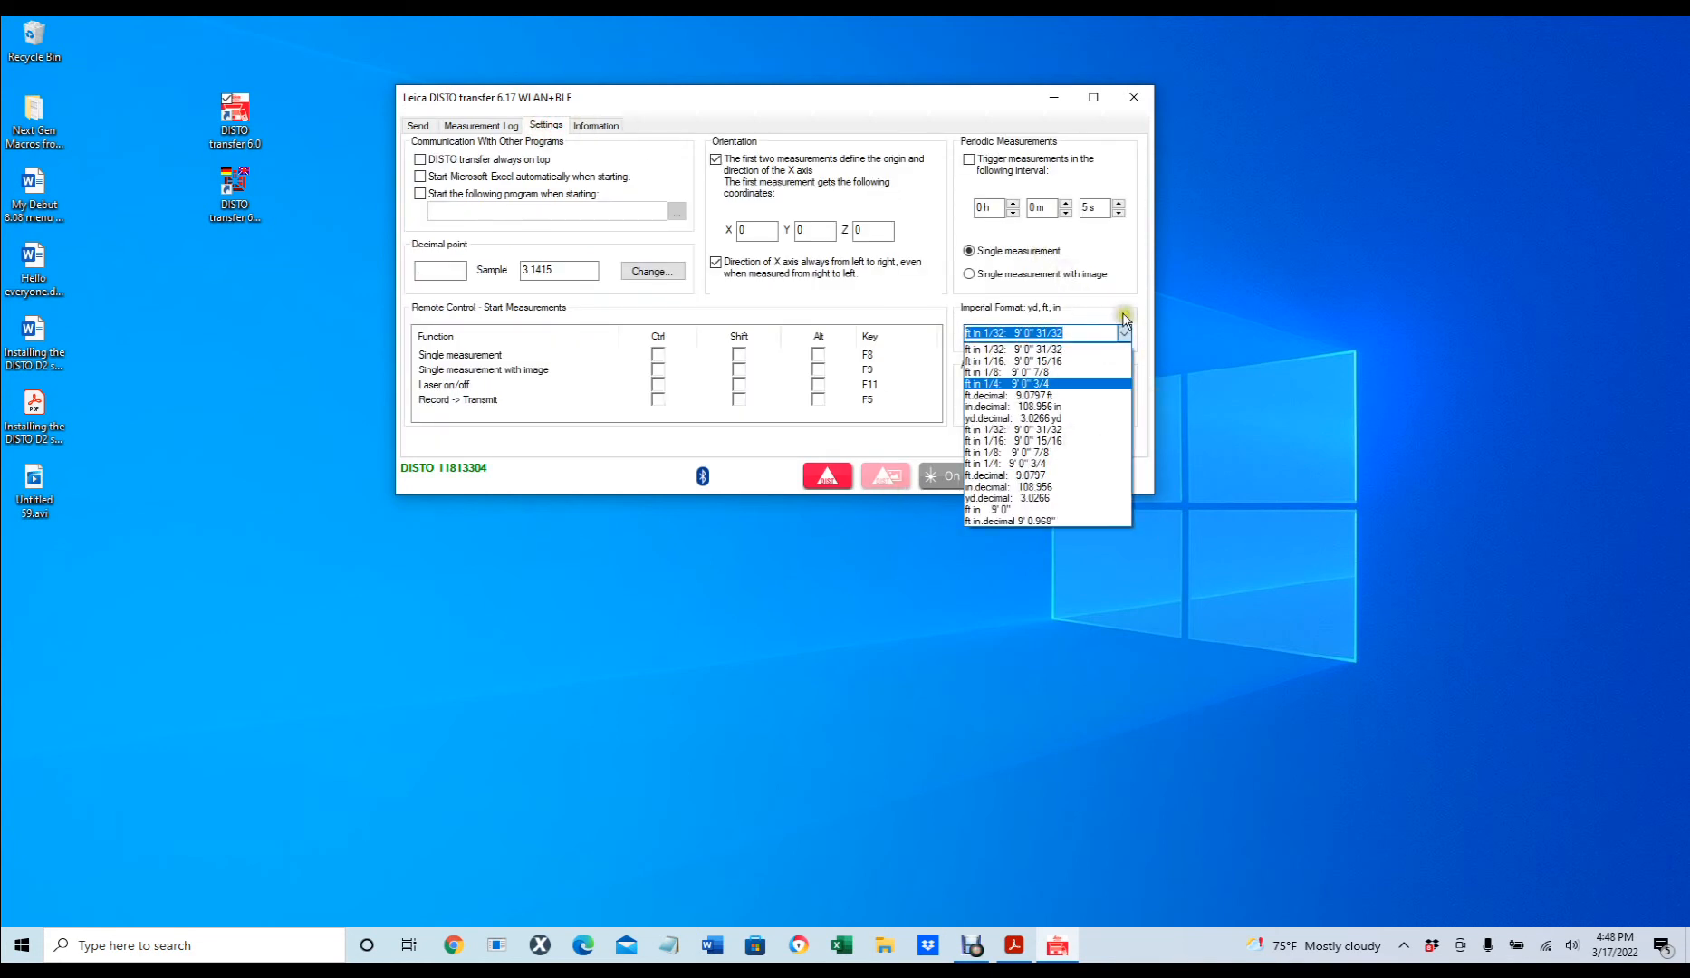
pyautogui.click(1107, 290)
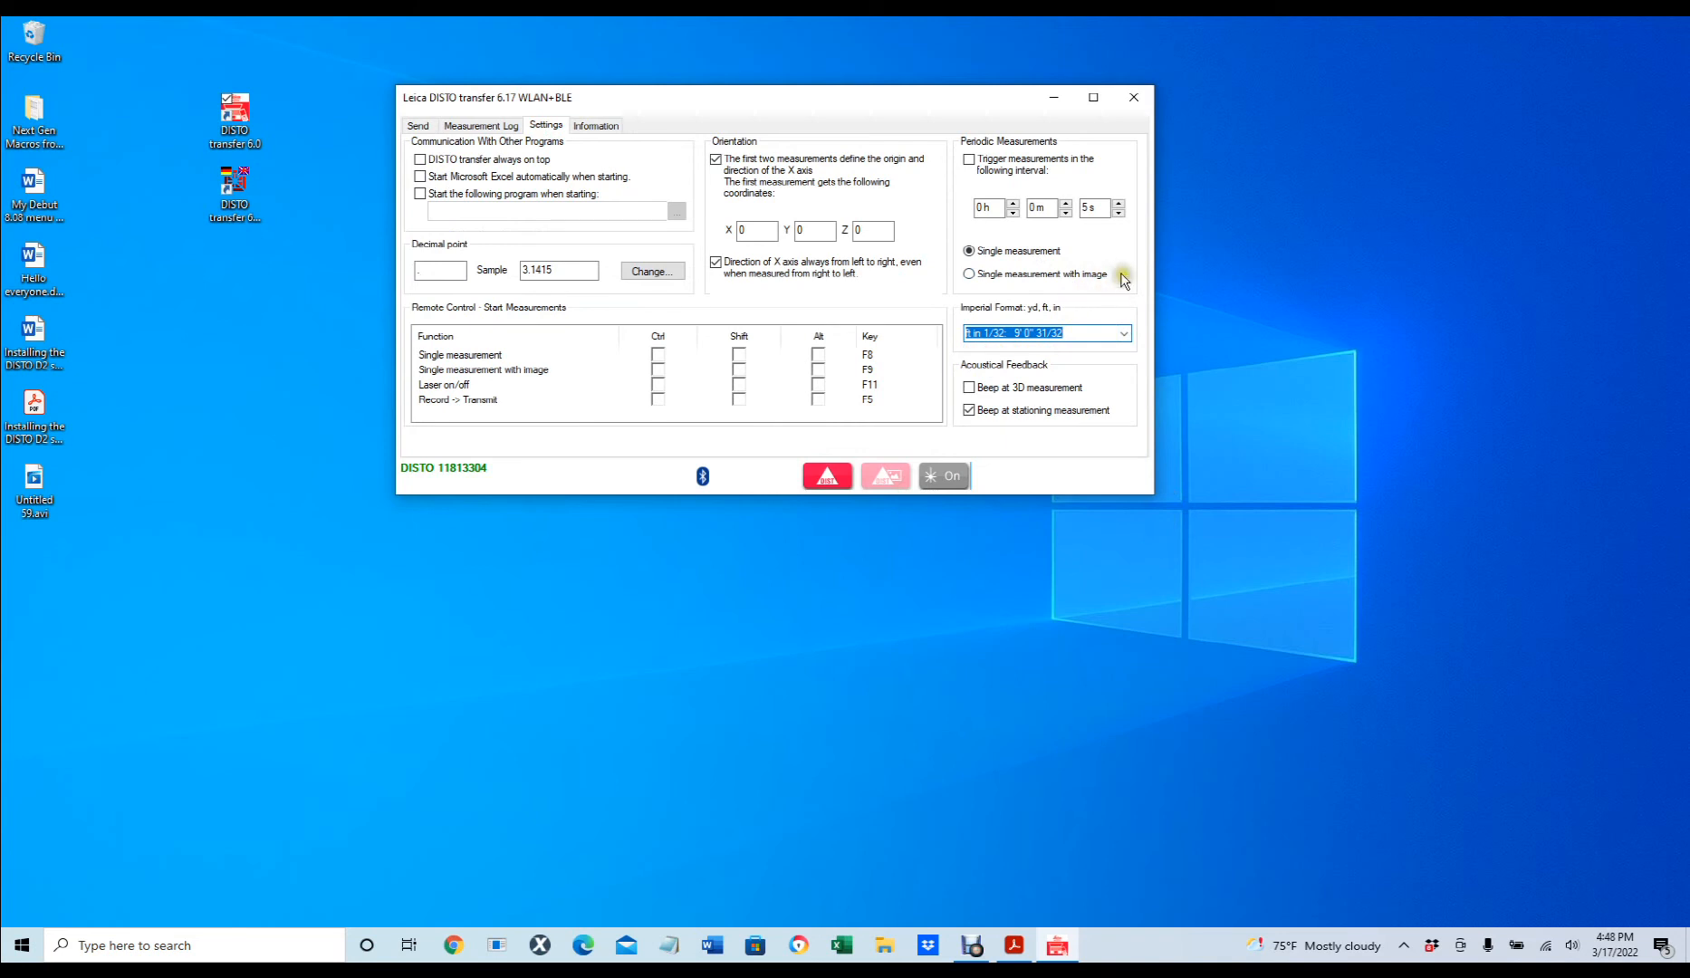
pyautogui.click(1052, 99)
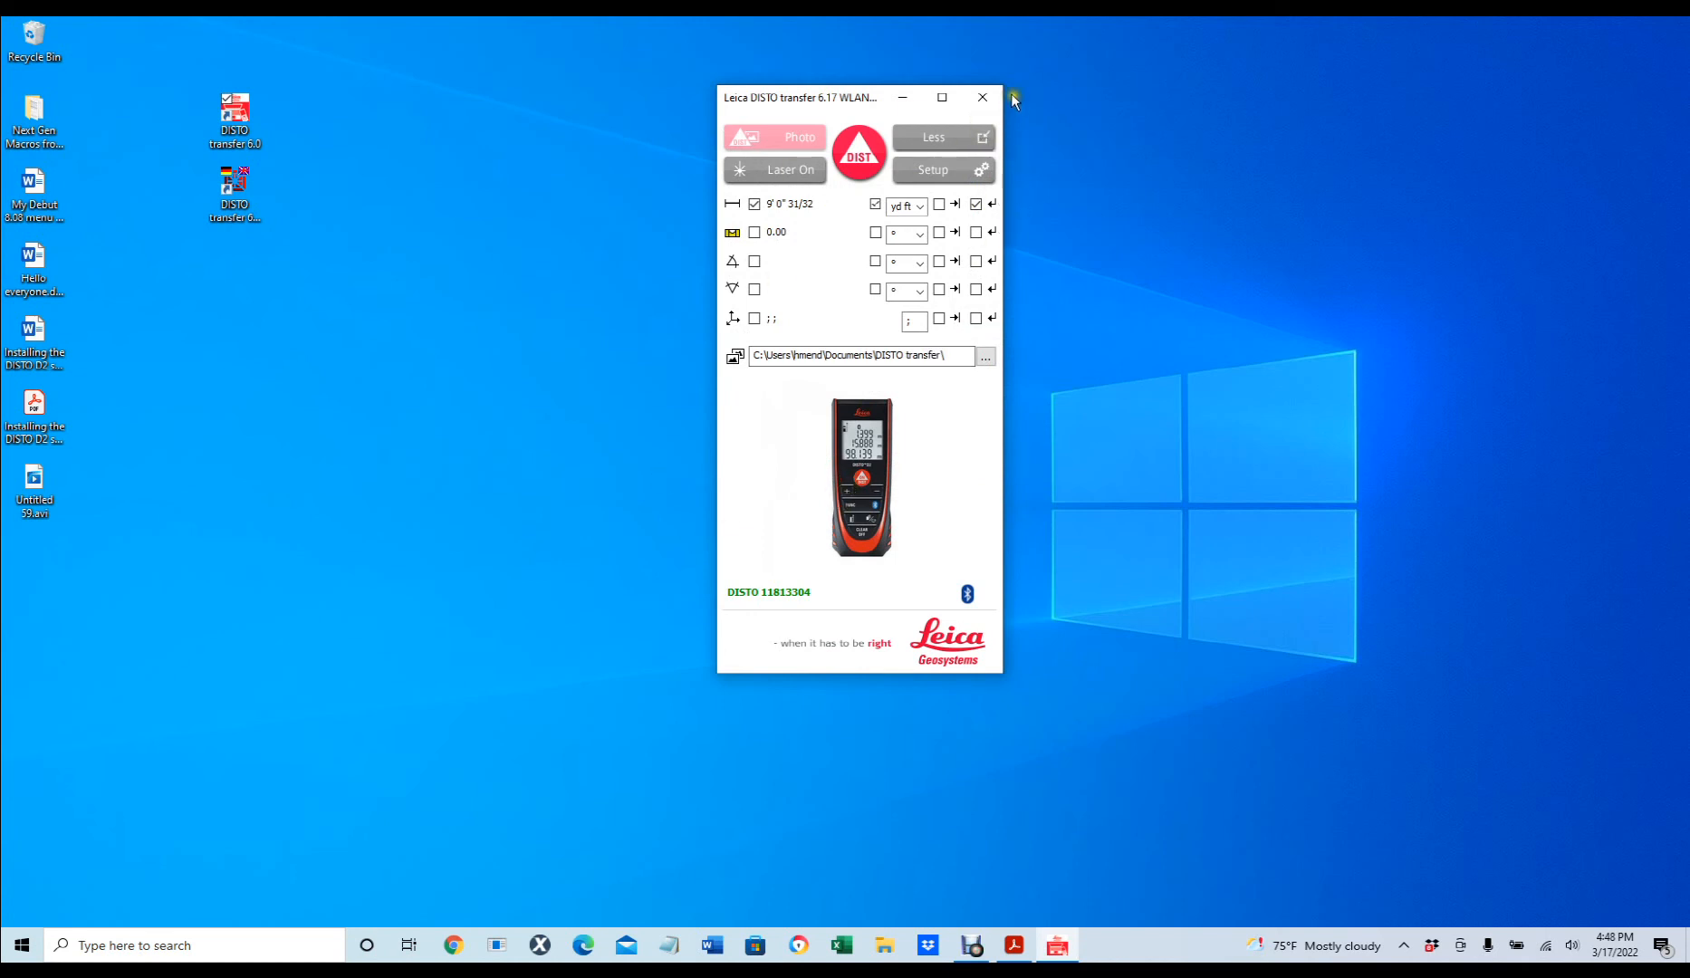
pyautogui.click(983, 99)
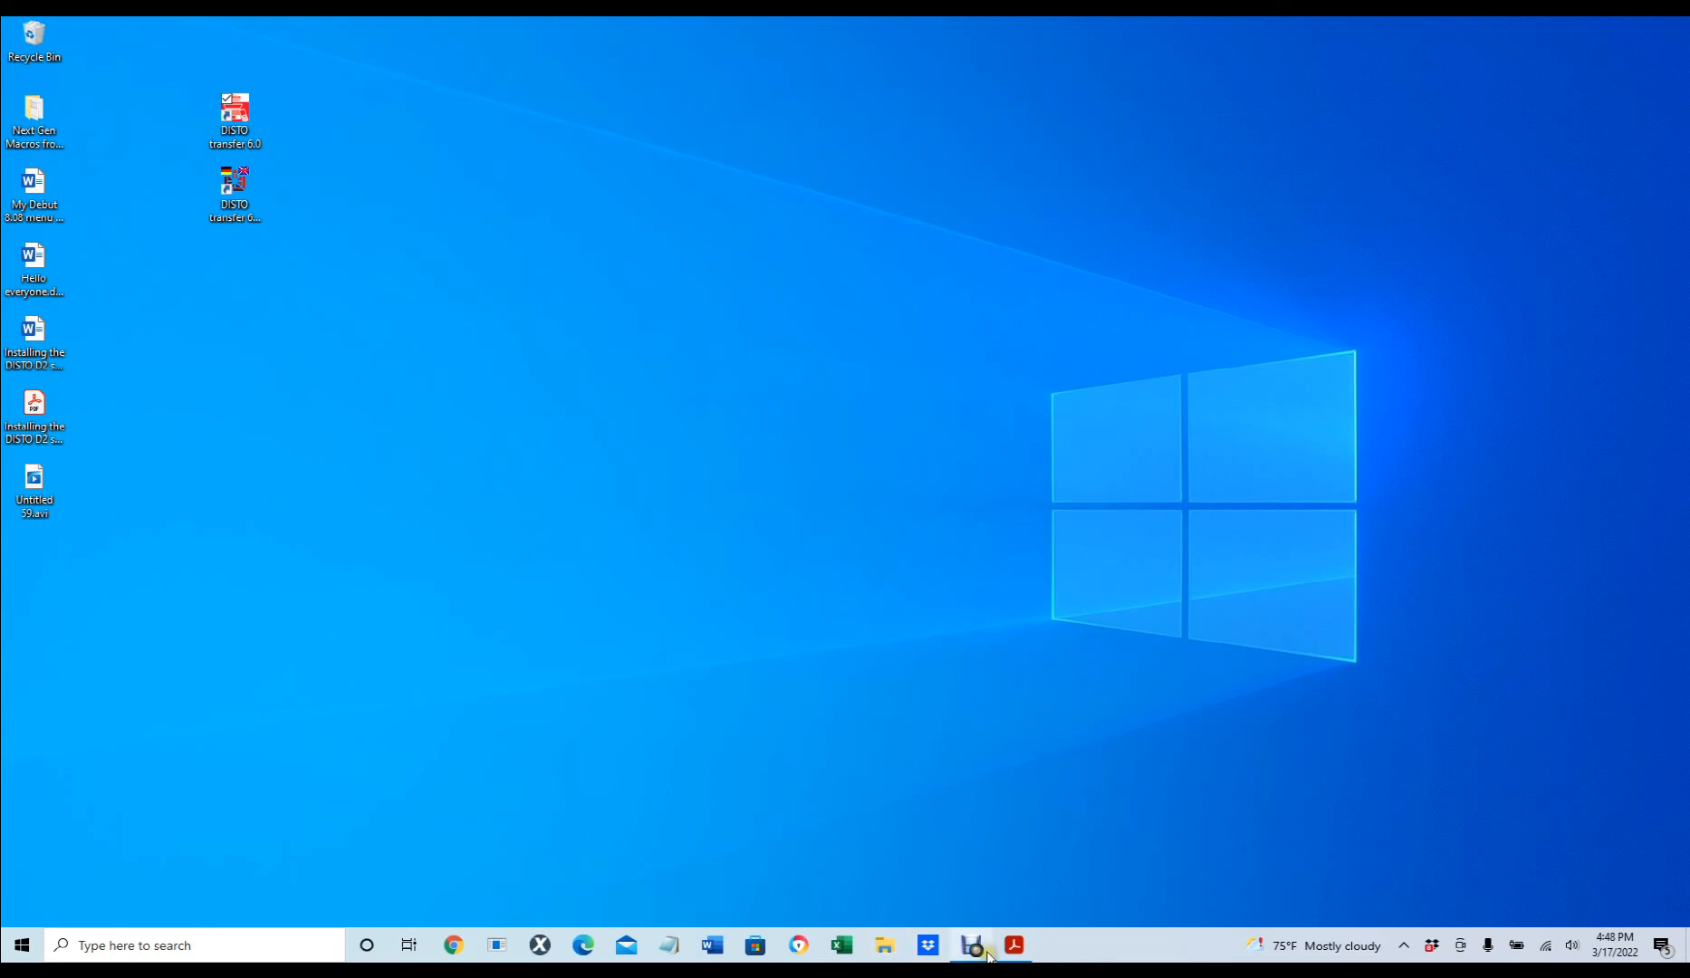
# - Bring the installation guide PDF back up from the taskbar
pyautogui.click(1015, 945)
pyautogui.scroll(-3, 1021, 575)
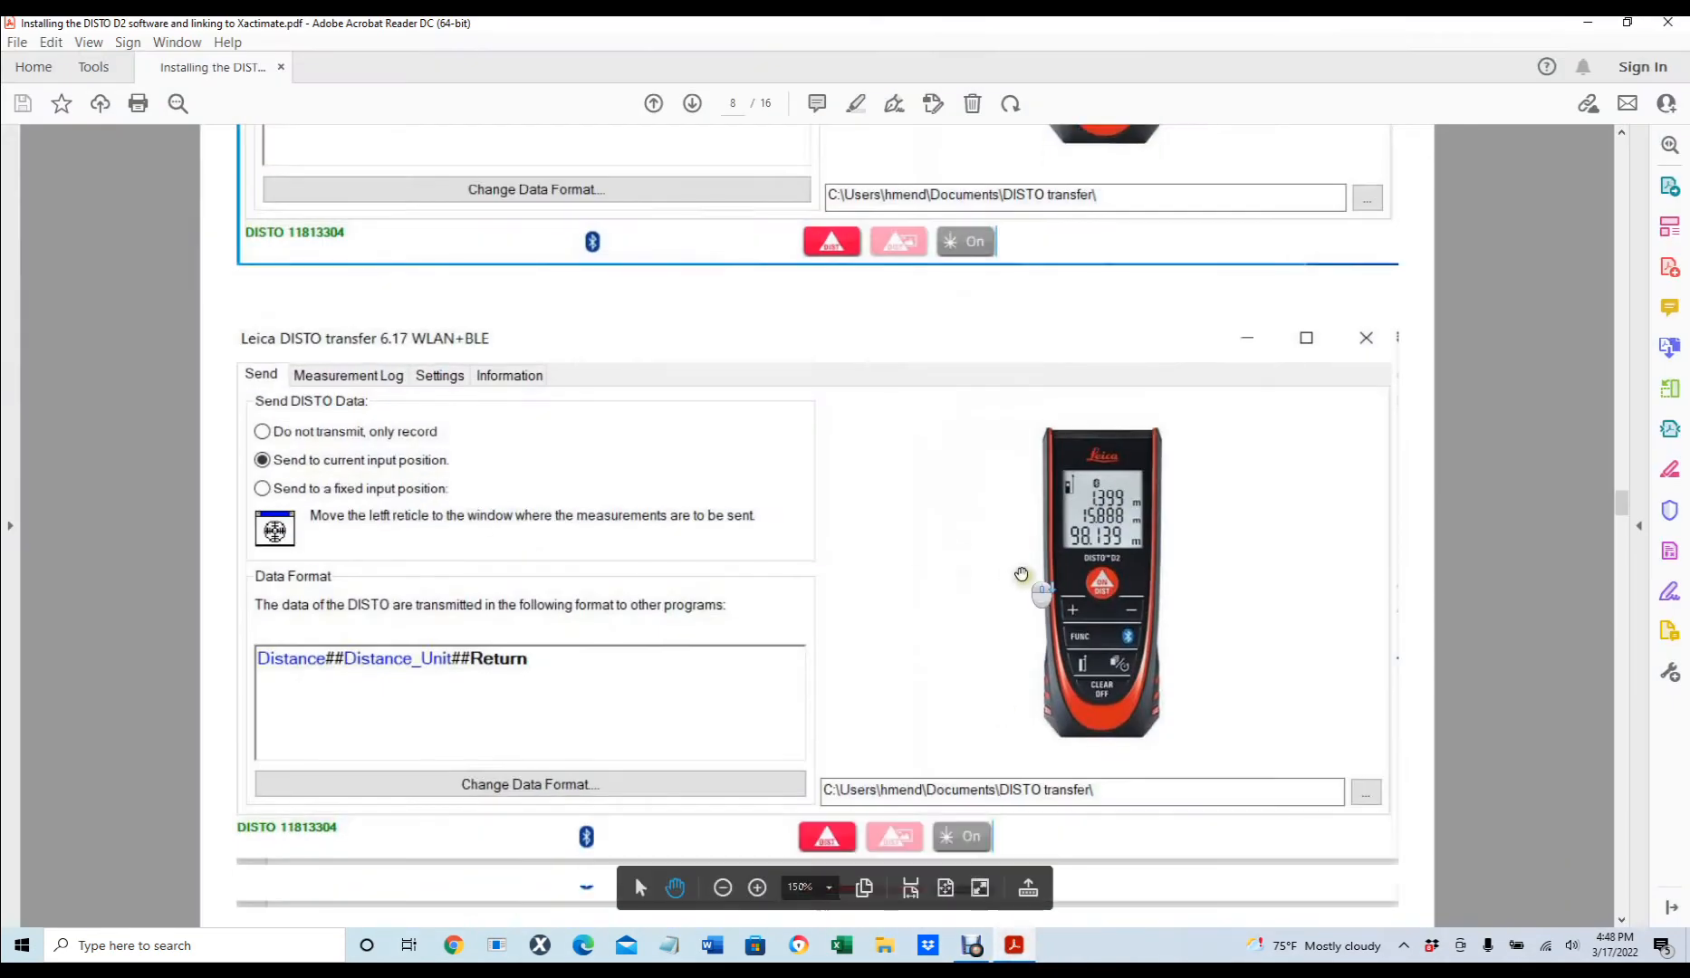
pyautogui.scroll(-4, 1020, 575)
pyautogui.scroll(-4, 1020, 575)
pyautogui.scroll(-4, 1021, 575)
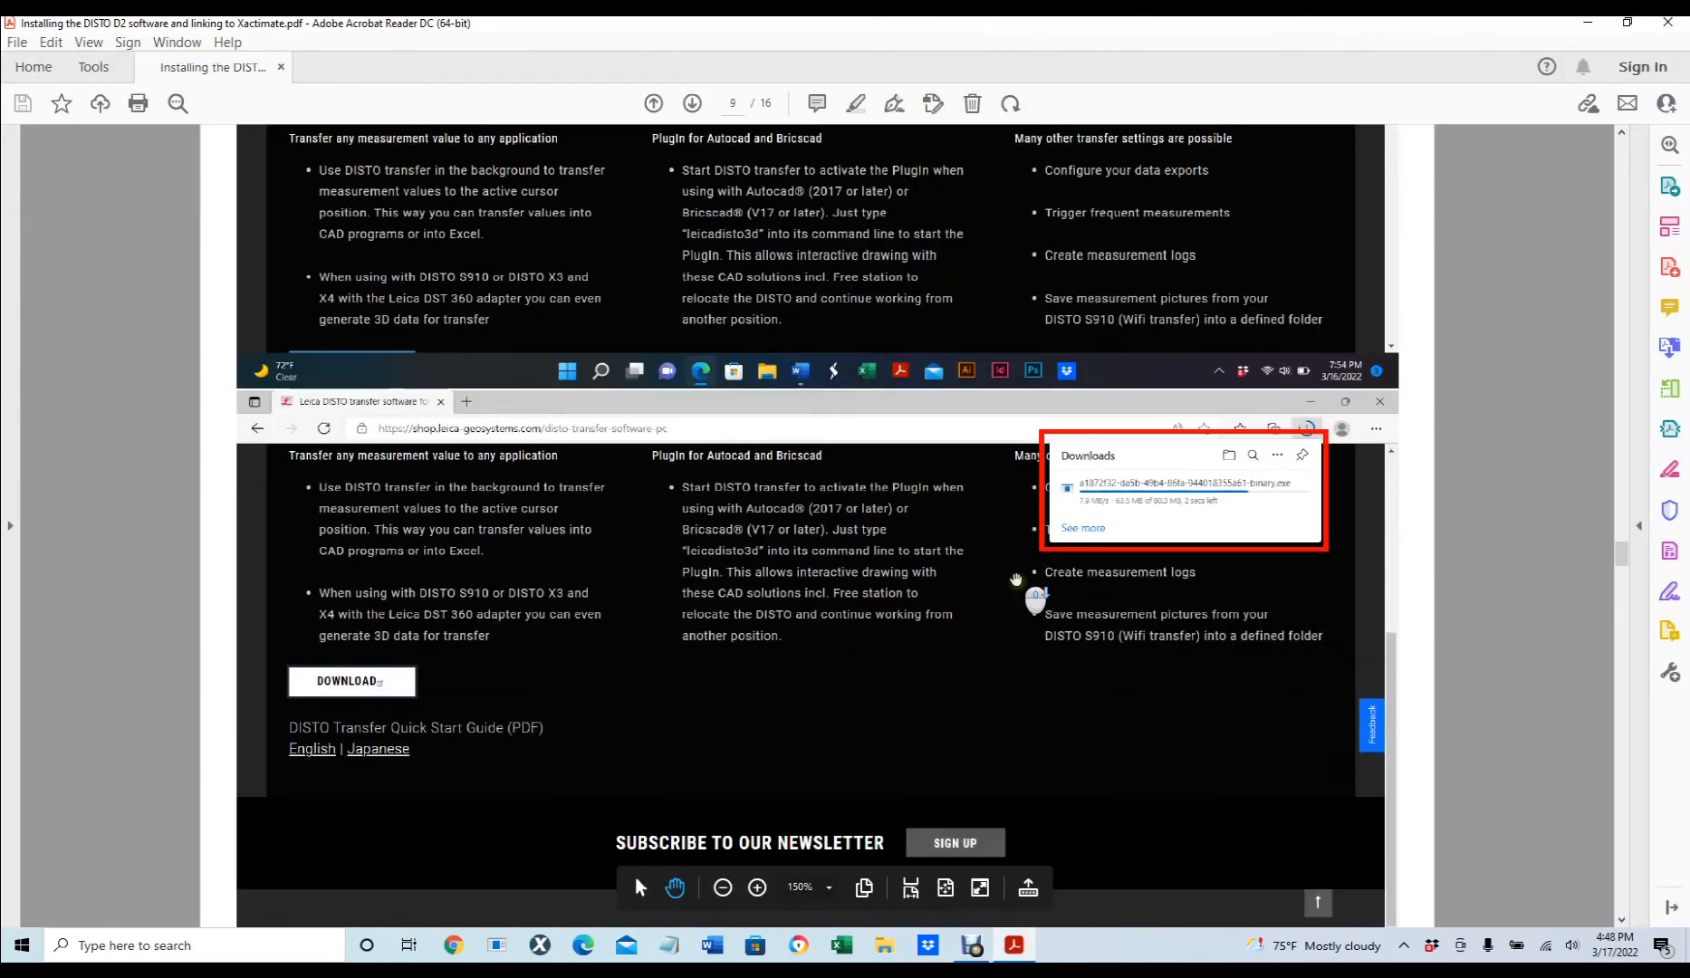
pyautogui.scroll(-4, 1017, 579)
pyautogui.scroll(4, 1015, 578)
pyautogui.scroll(4, 1015, 578)
pyautogui.scroll(3, 1015, 578)
pyautogui.scroll(-2, 1017, 581)
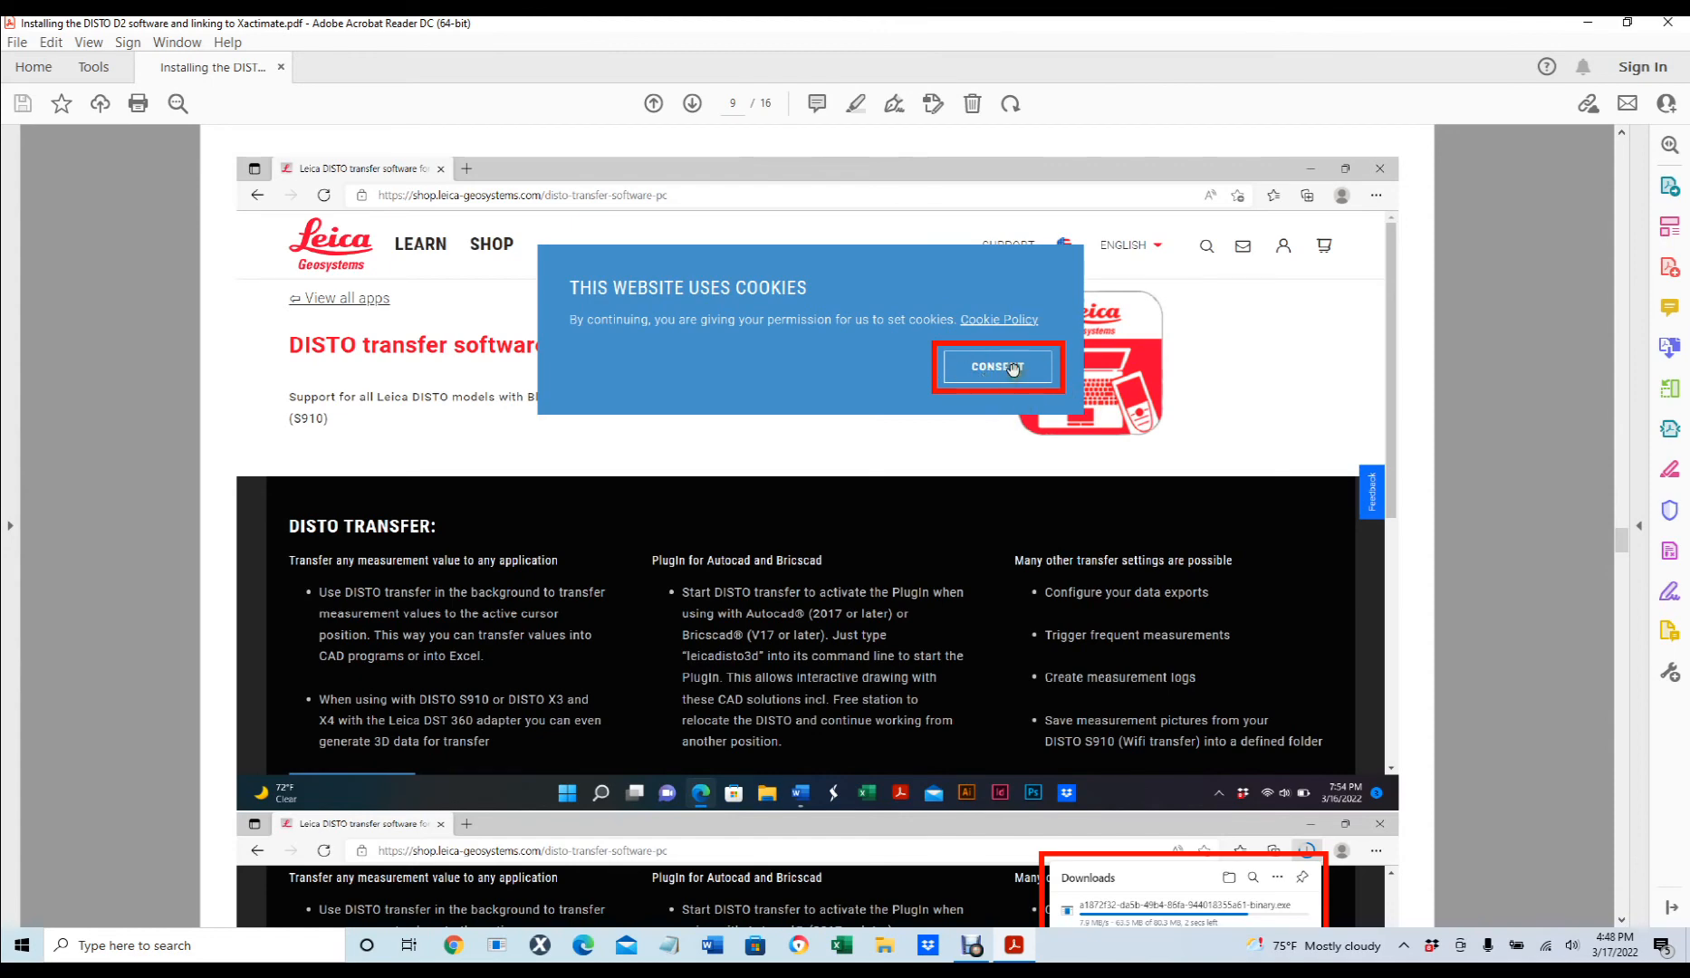
pyautogui.scroll(-3, 1012, 374)
pyautogui.scroll(-5, 1012, 374)
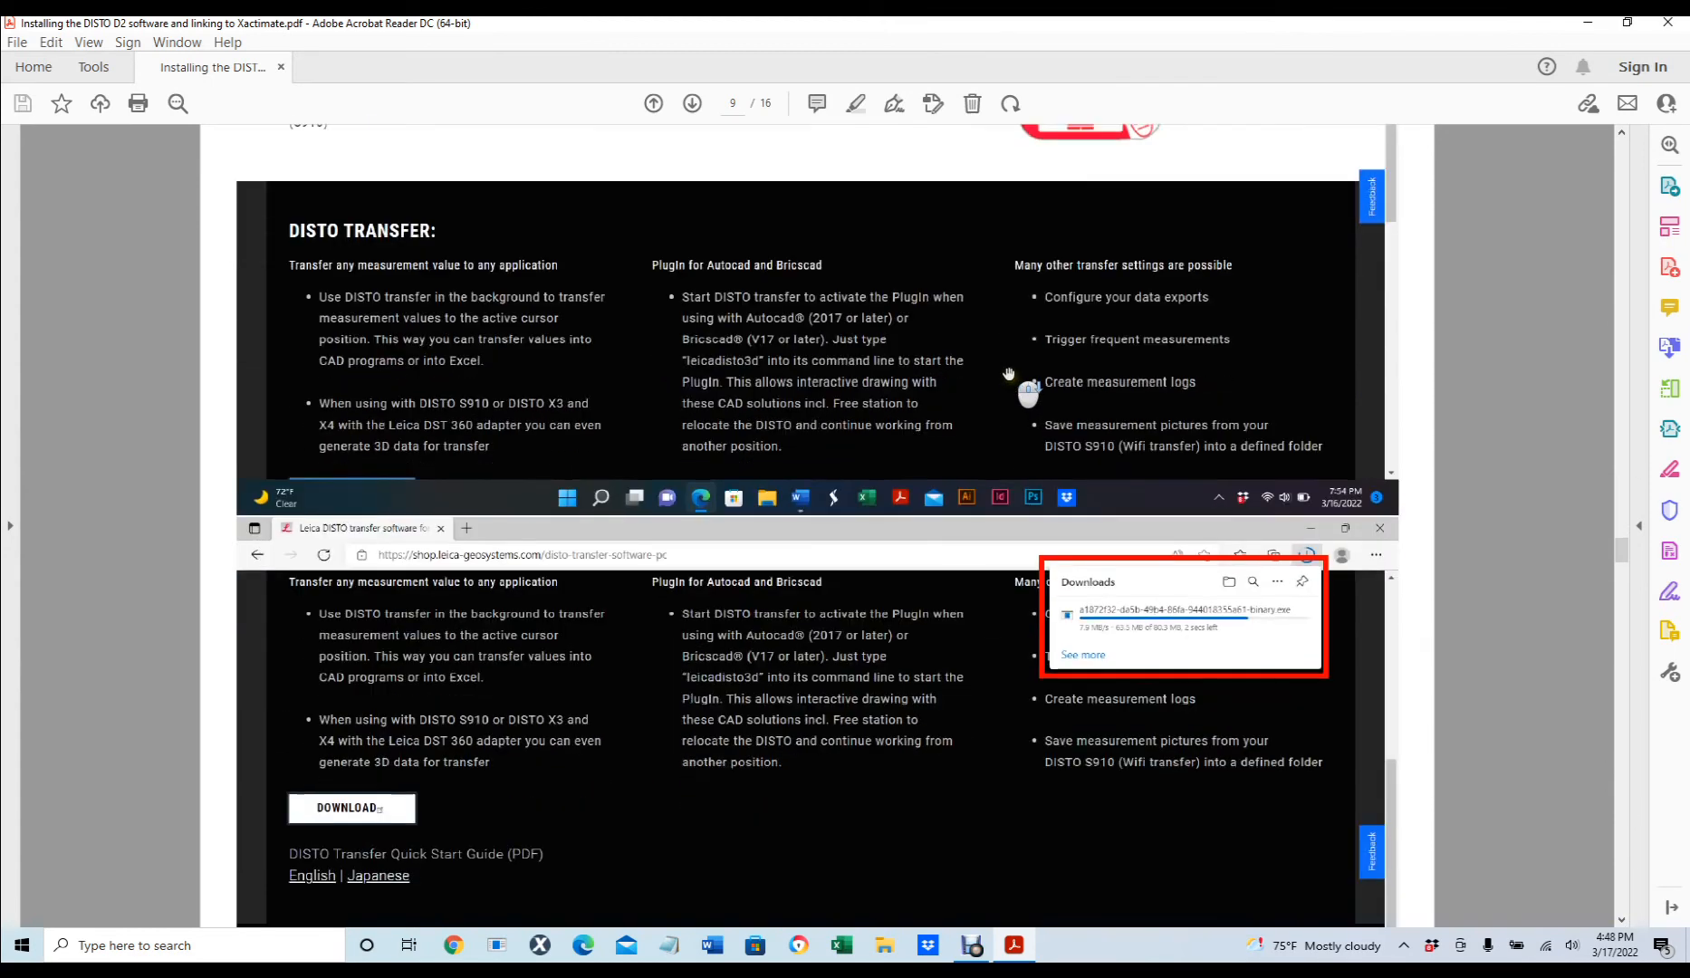
pyautogui.scroll(-2, 937, 535)
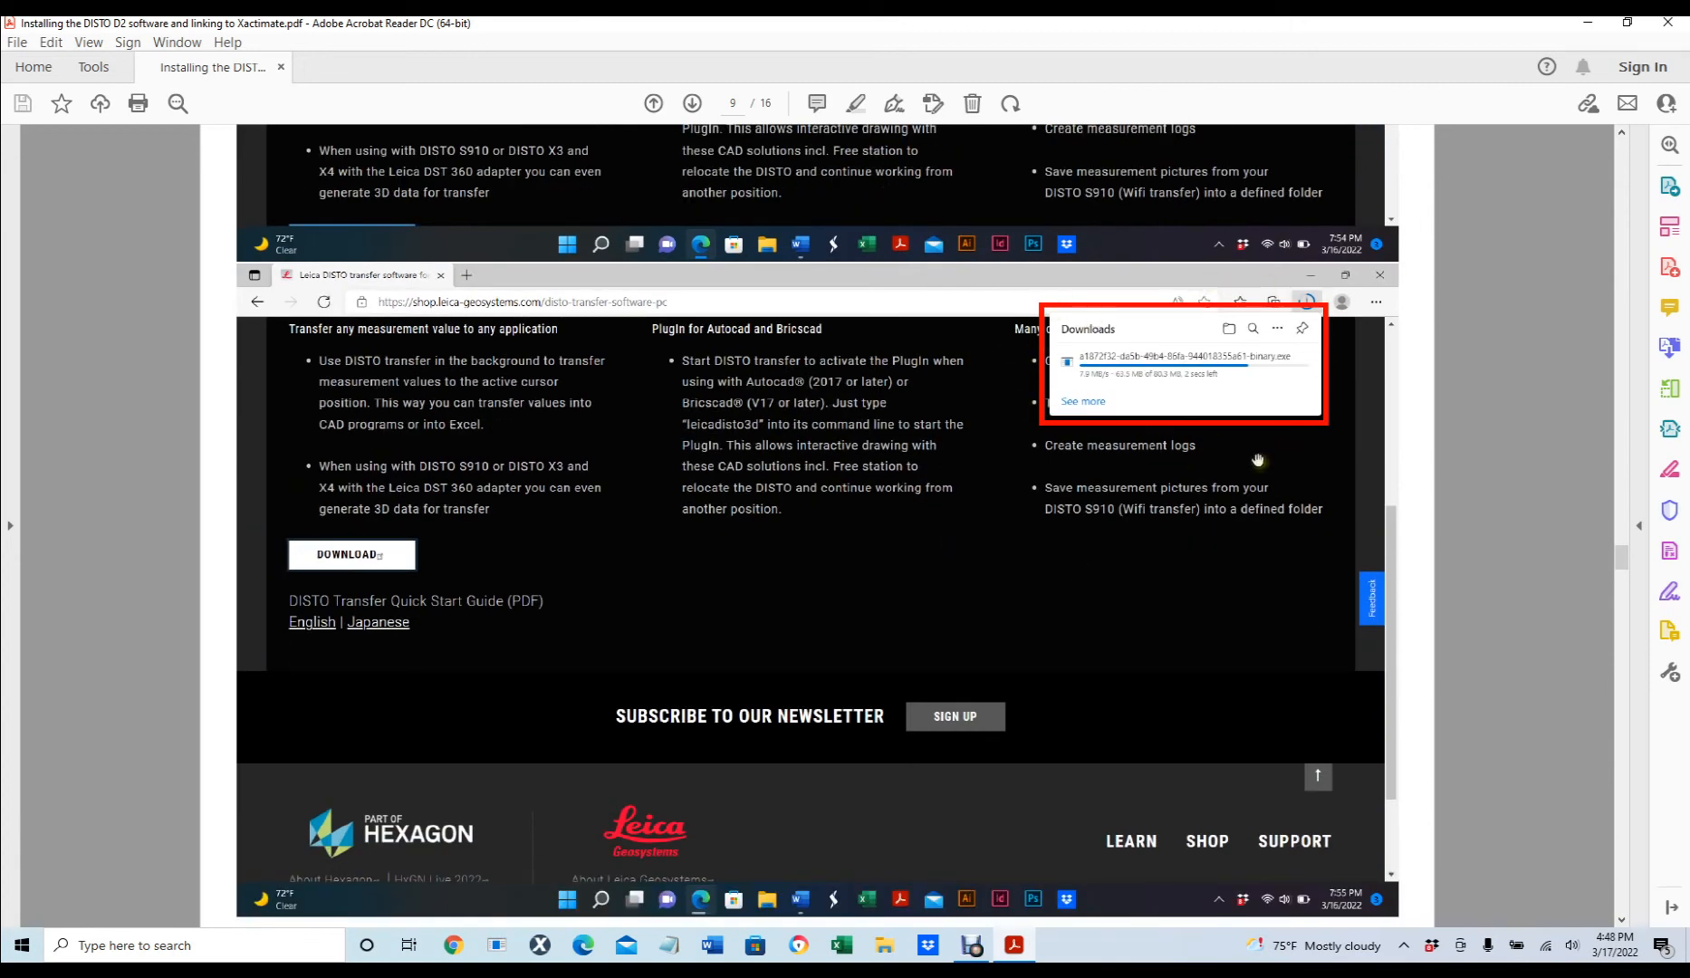
pyautogui.scroll(-5, 1257, 460)
pyautogui.scroll(-3, 1258, 460)
pyautogui.scroll(4, 1258, 460)
pyautogui.scroll(4, 1258, 460)
pyautogui.scroll(3, 1258, 460)
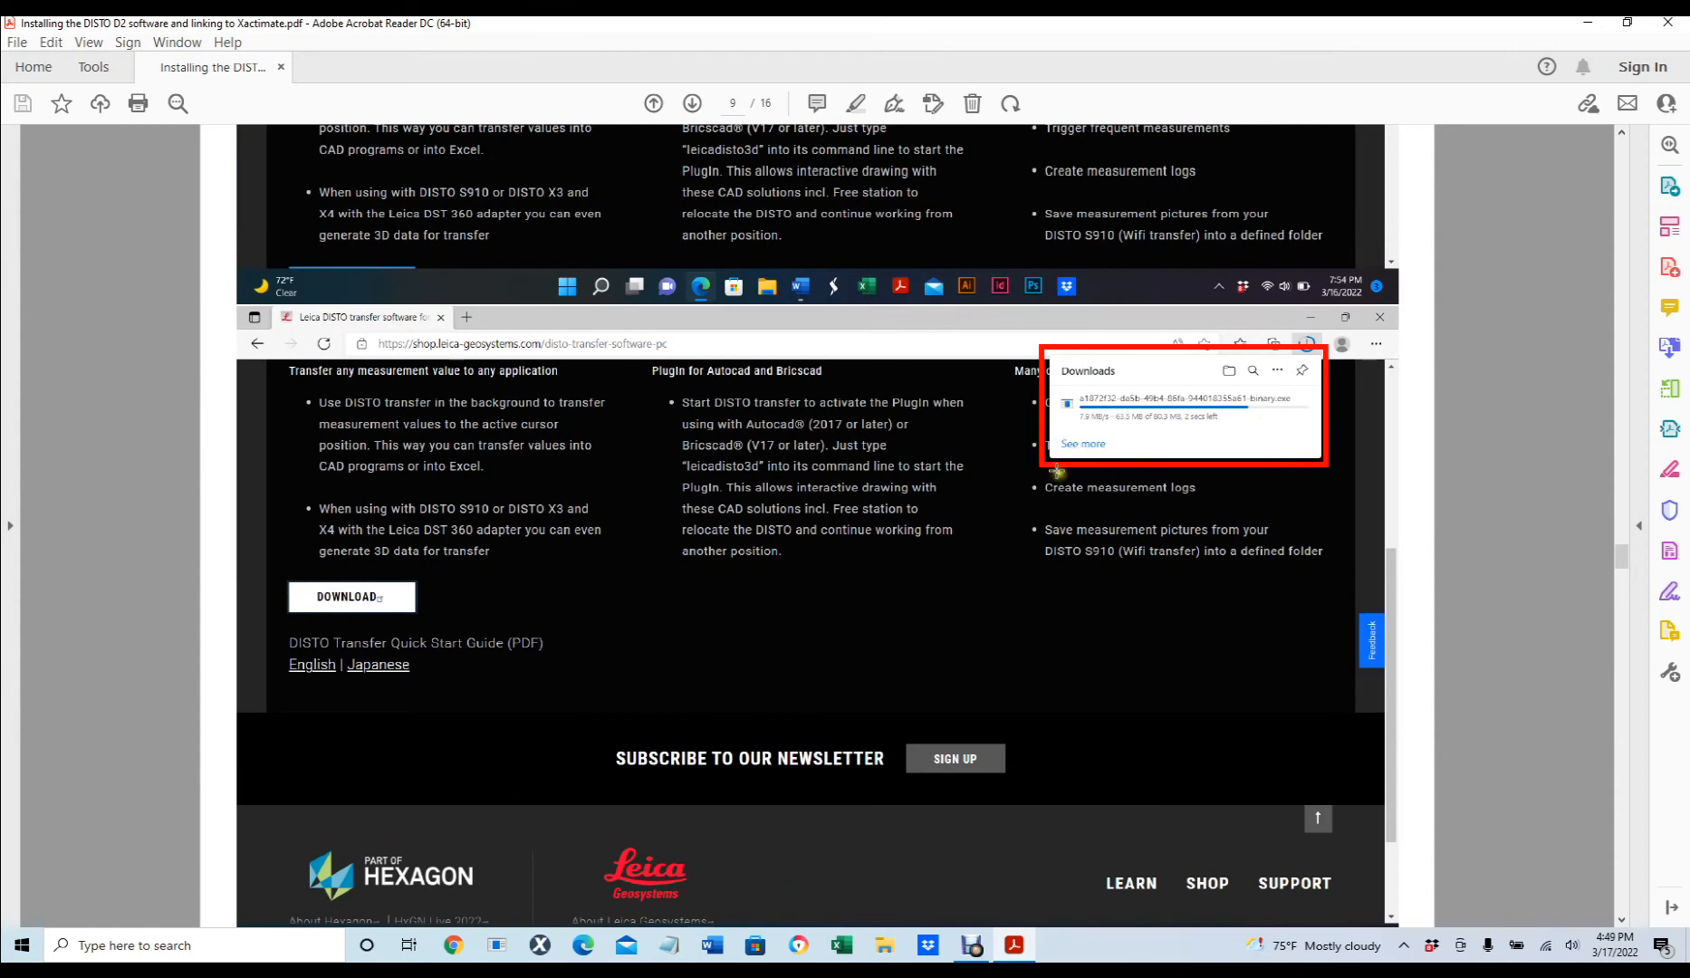
pyautogui.scroll(-5, 1069, 449)
pyautogui.scroll(-5, 1064, 469)
pyautogui.scroll(-1, 1056, 473)
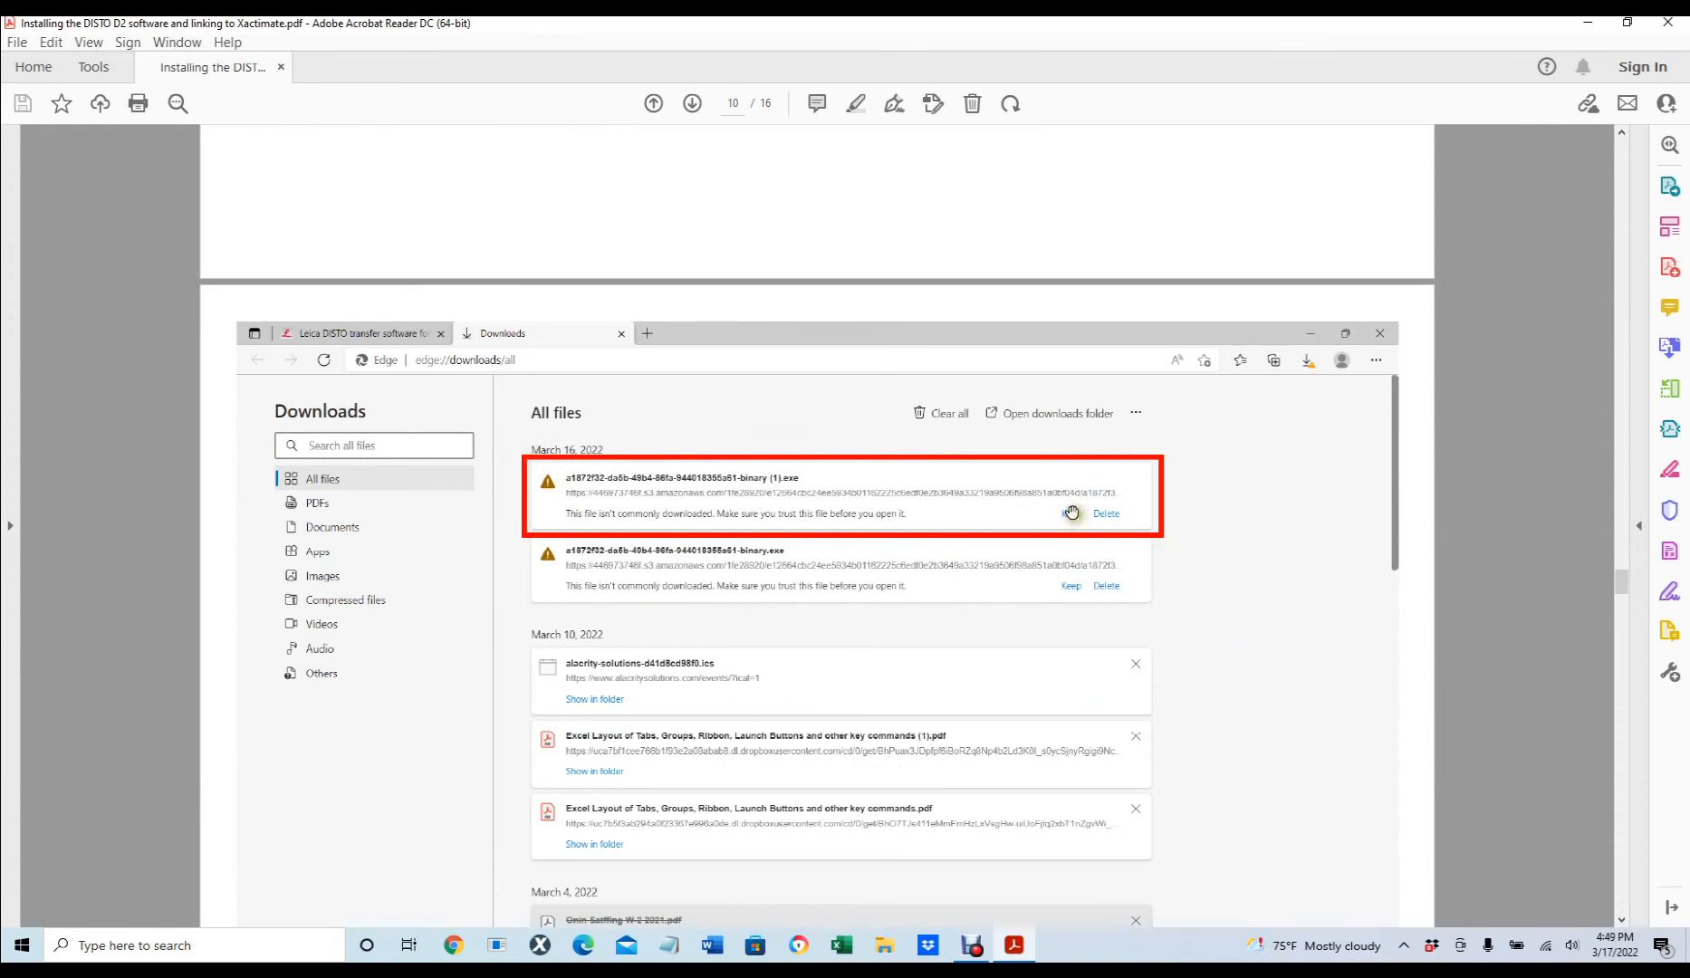
pyautogui.scroll(-5, 1060, 515)
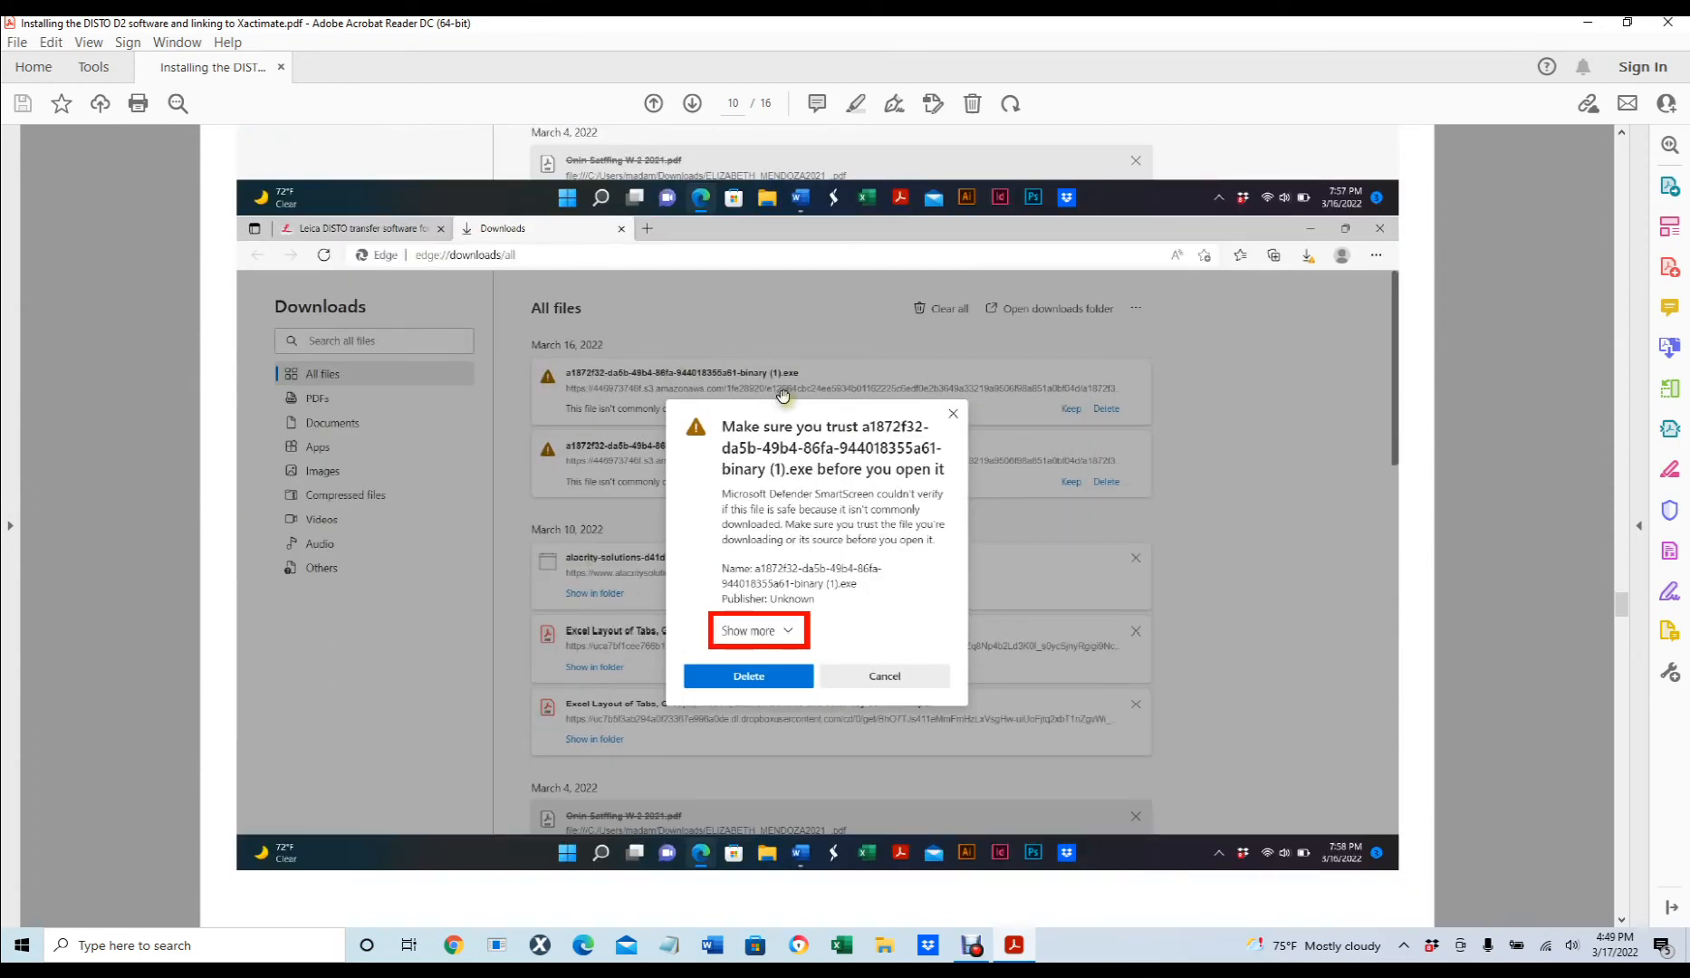
pyautogui.scroll(-5, 762, 635)
pyautogui.scroll(-3, 812, 610)
pyautogui.scroll(-1, 813, 609)
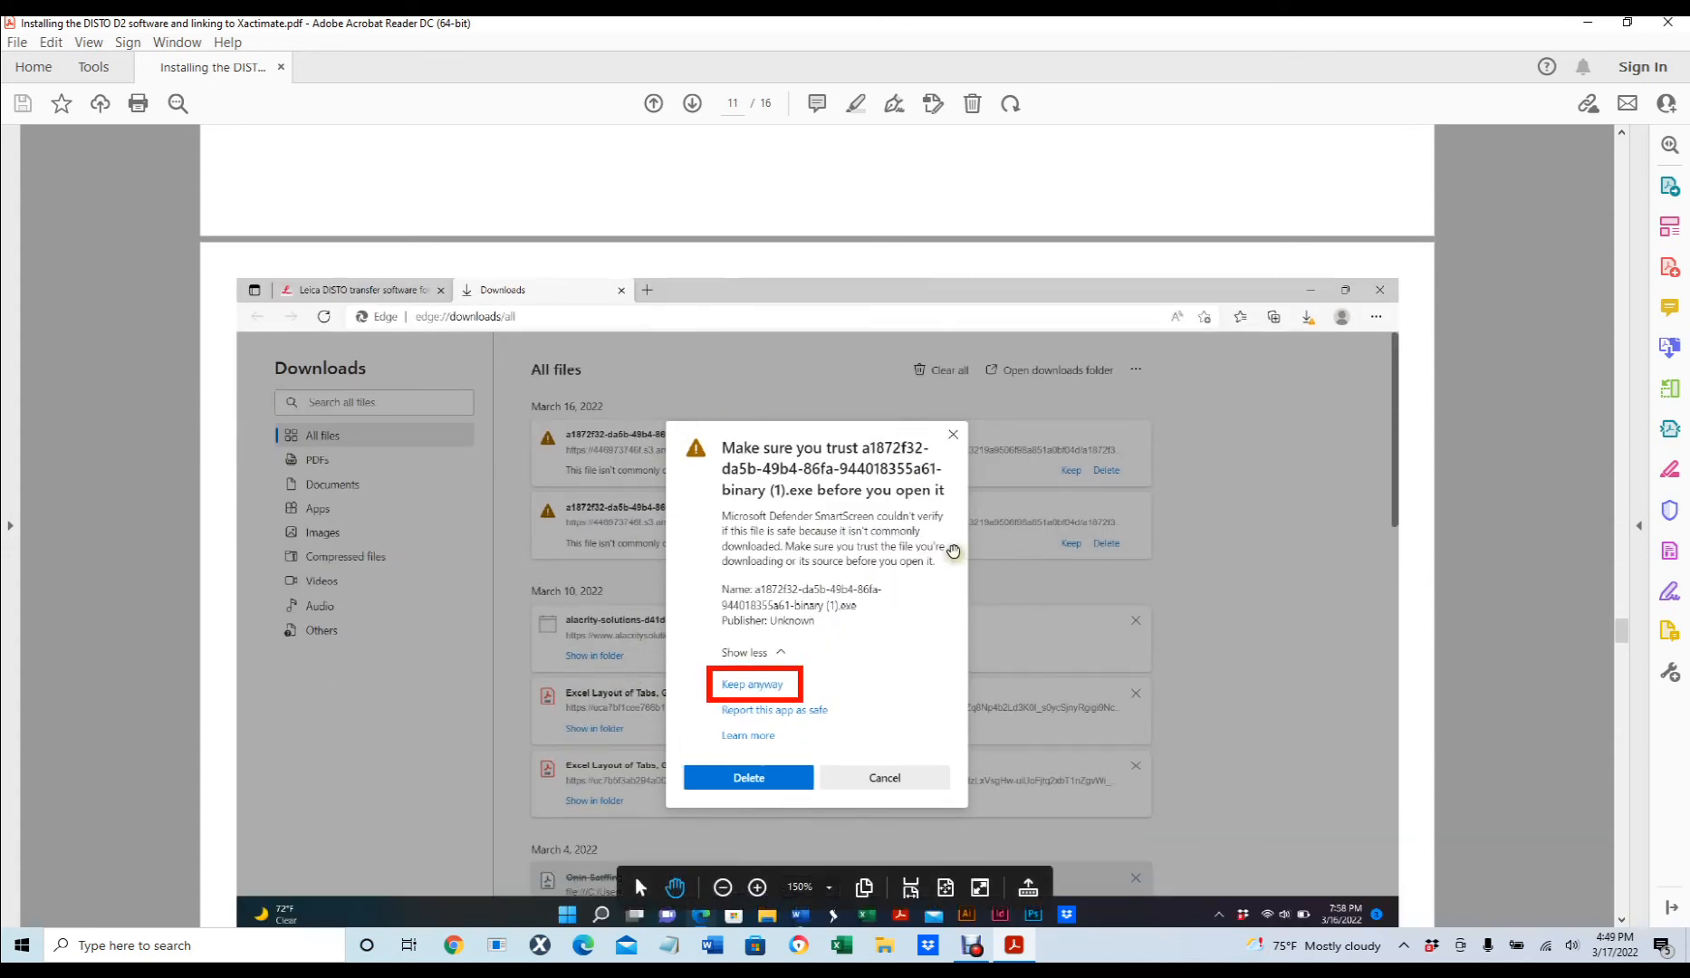
pyautogui.scroll(-1, 906, 655)
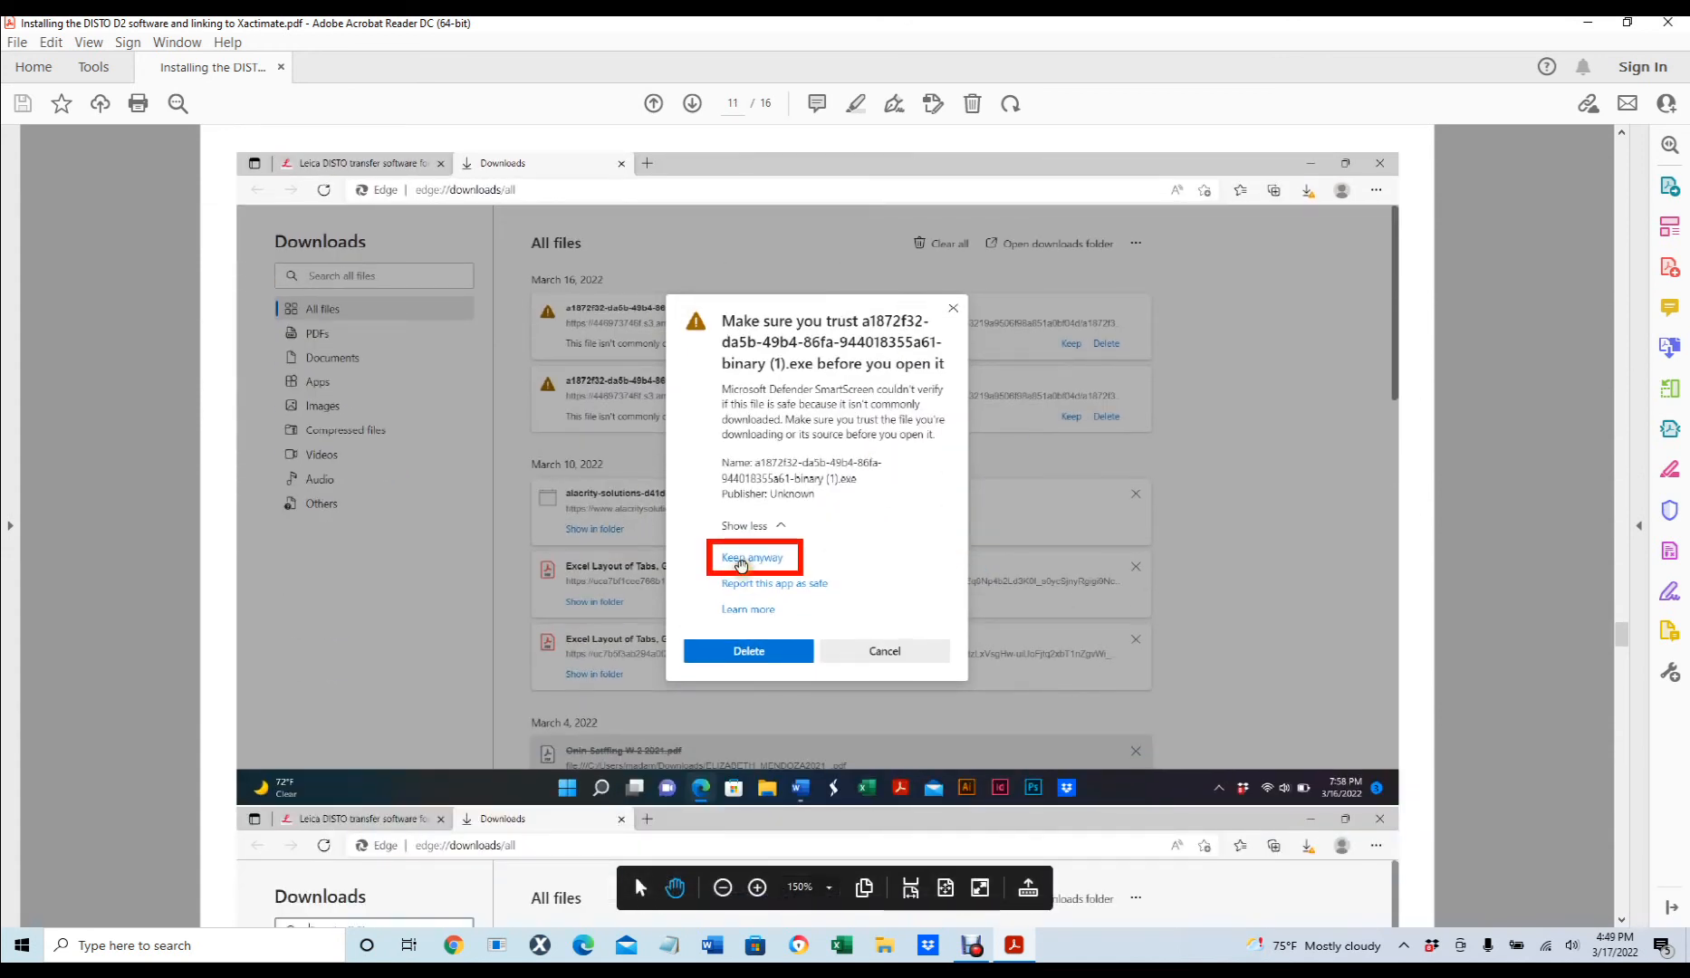
pyautogui.scroll(-4, 741, 565)
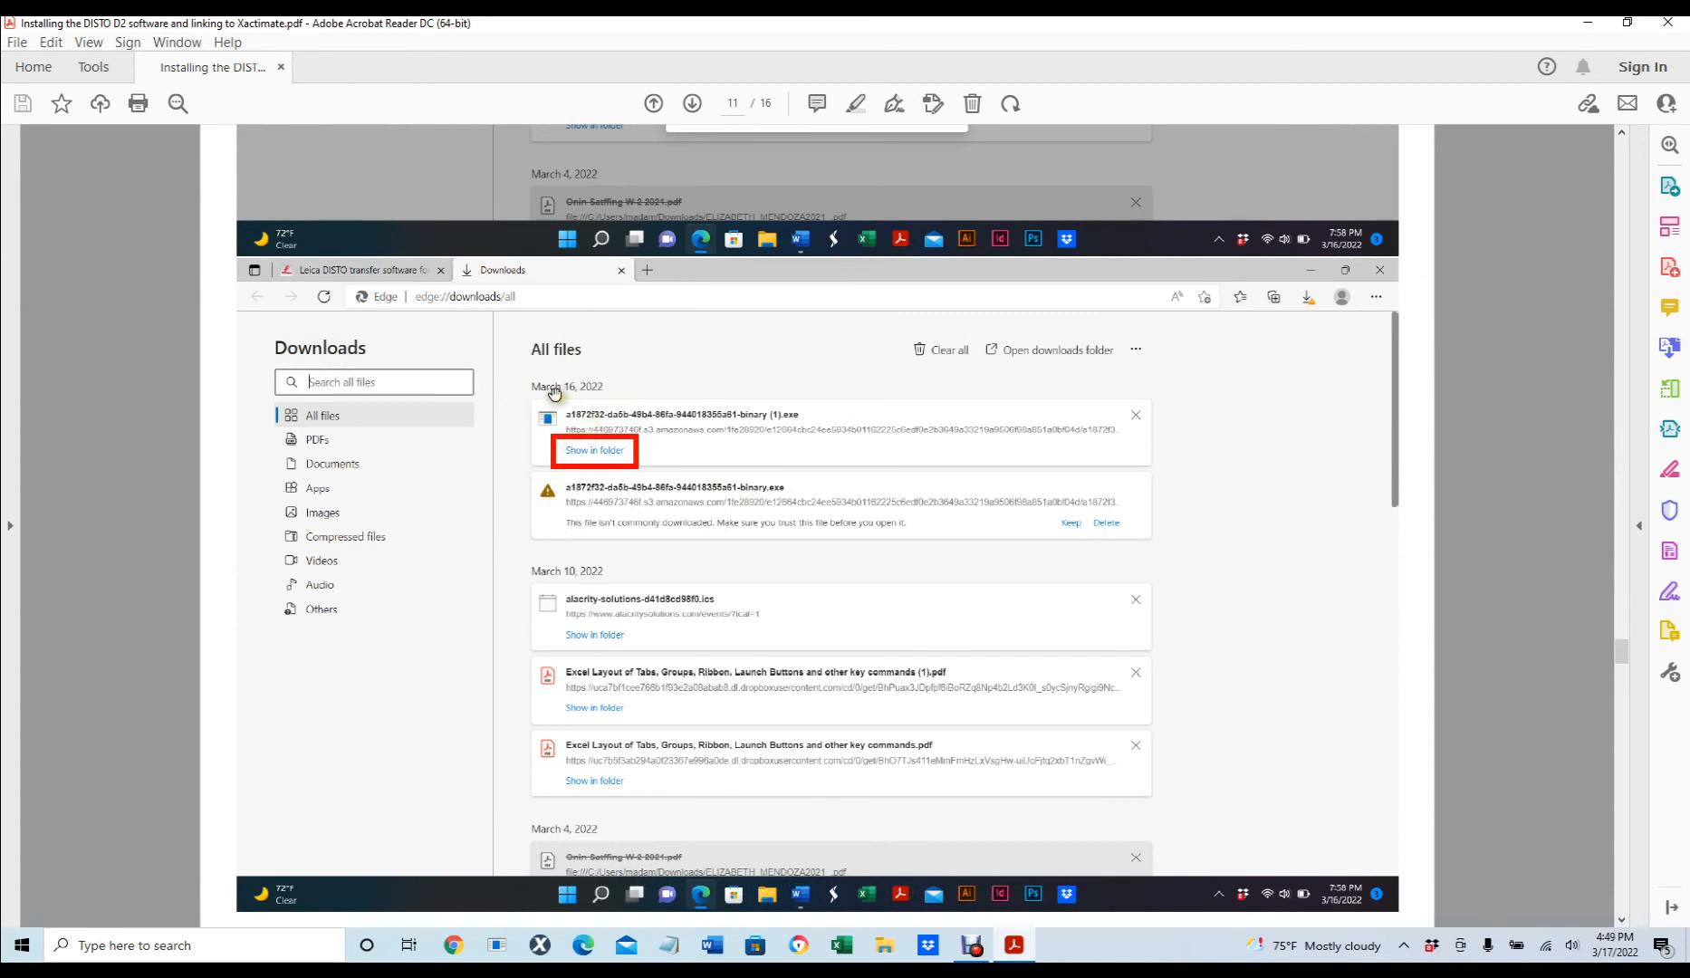
pyautogui.scroll(-5, 528, 434)
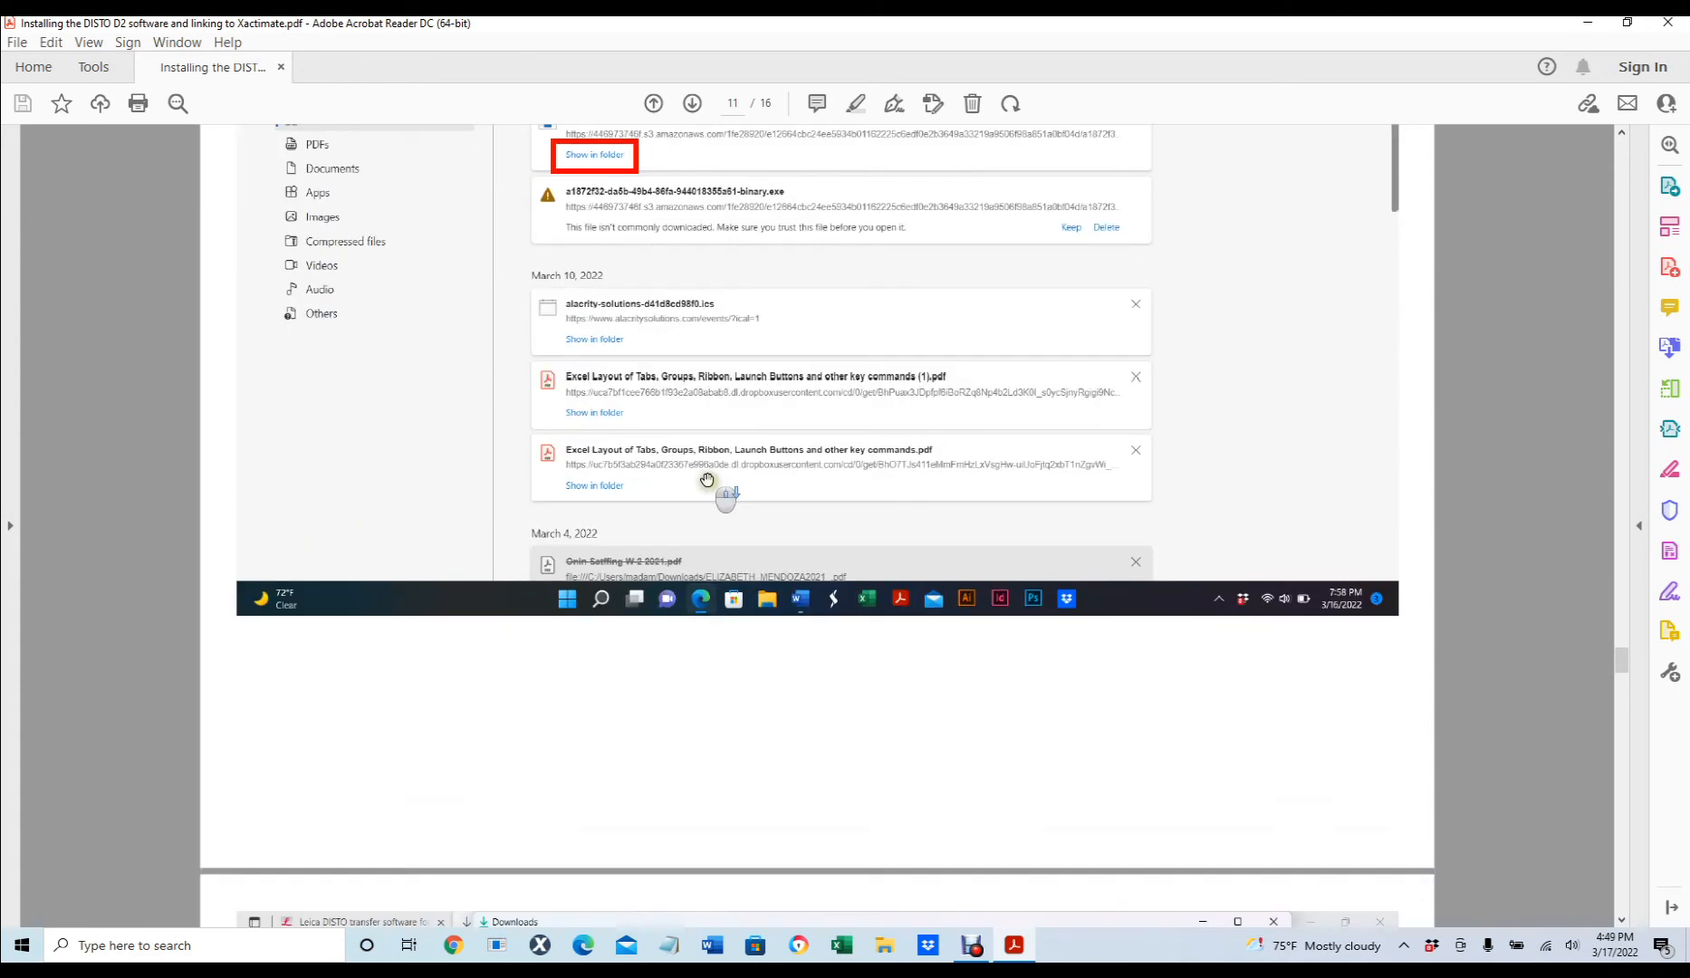
pyautogui.scroll(-5, 687, 476)
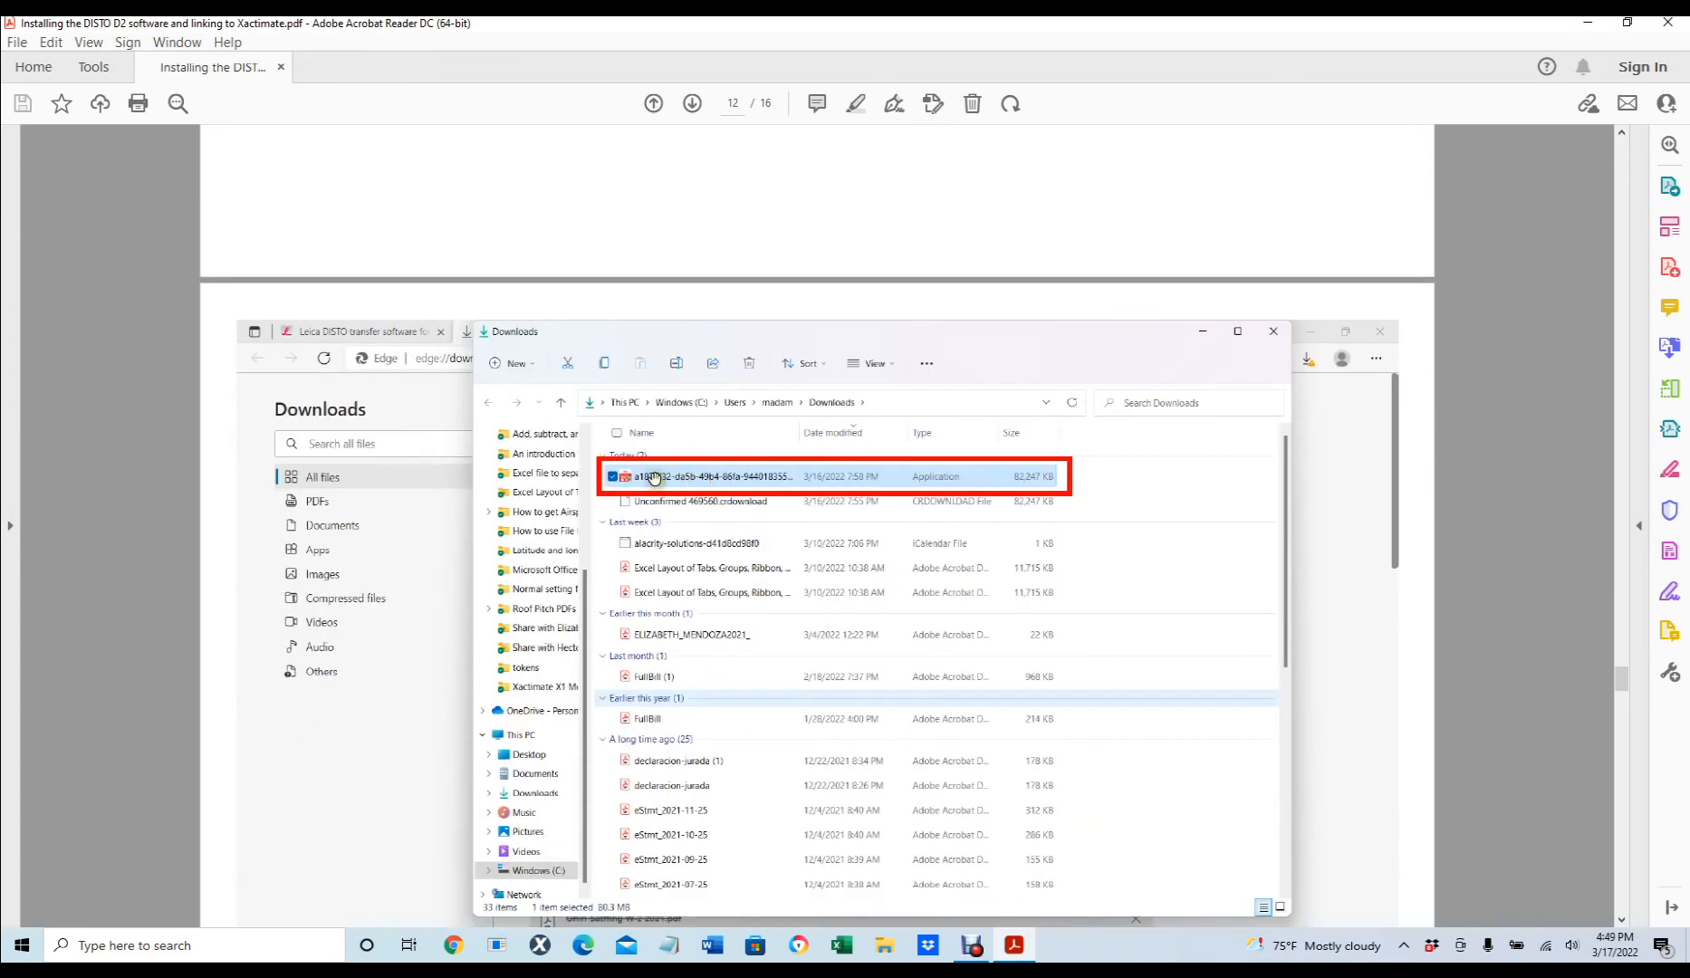
pyautogui.scroll(-3, 654, 483)
pyautogui.scroll(-3, 739, 529)
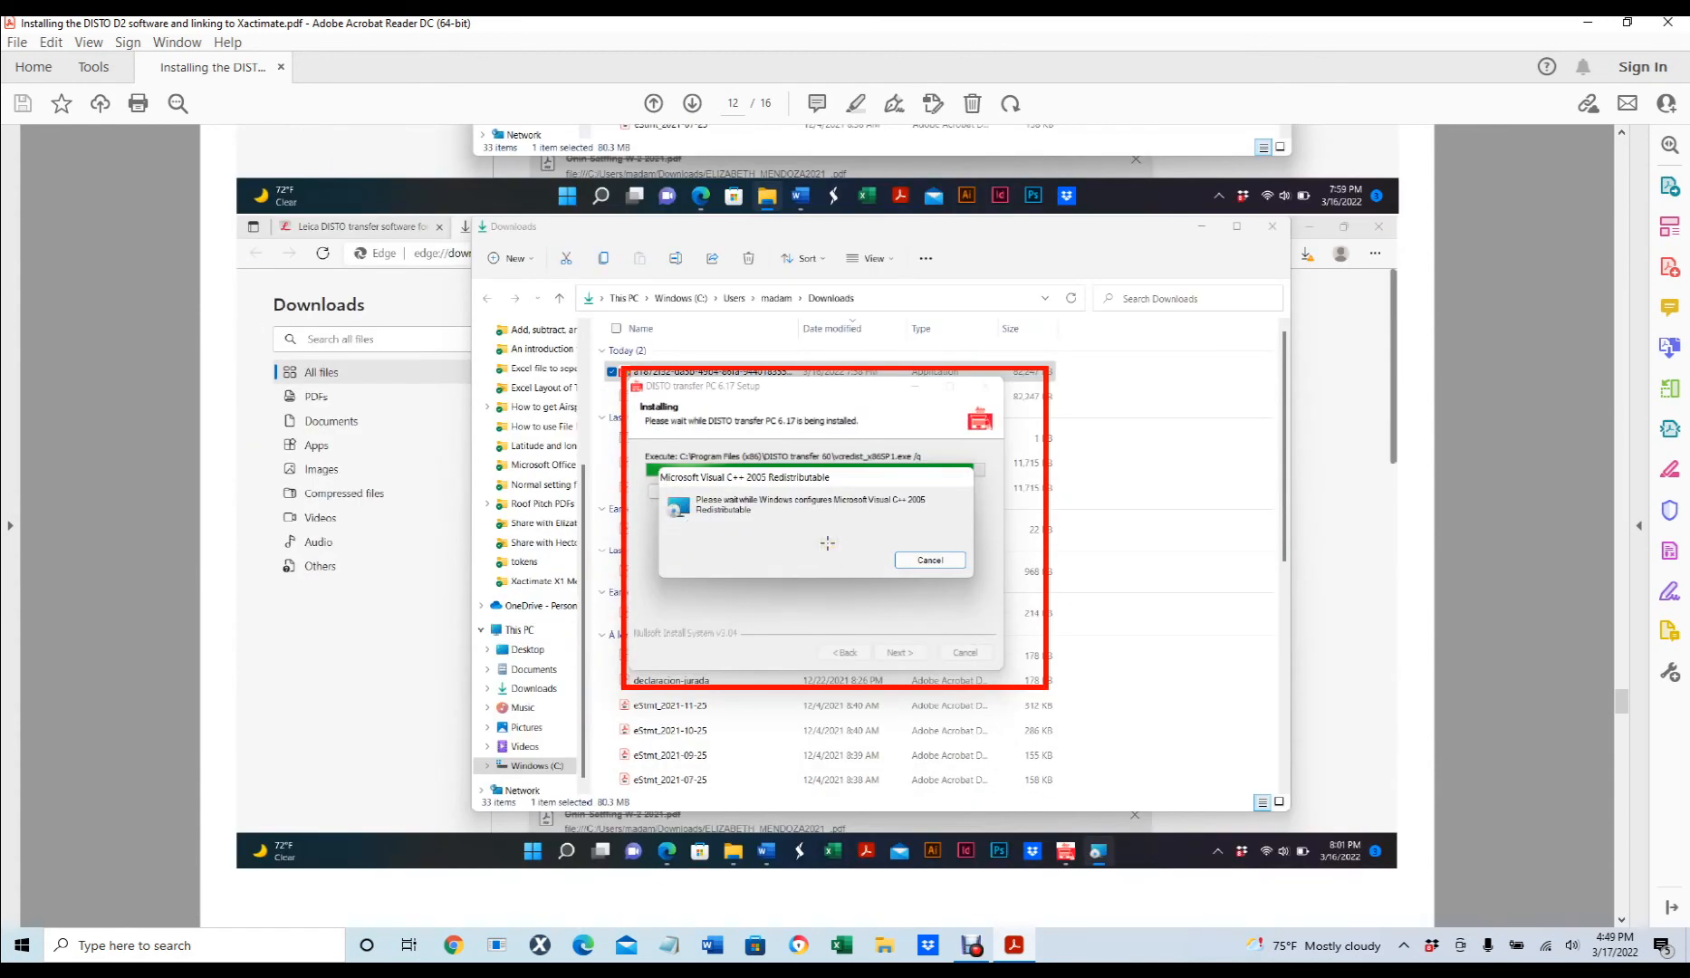
pyautogui.scroll(3, 827, 544)
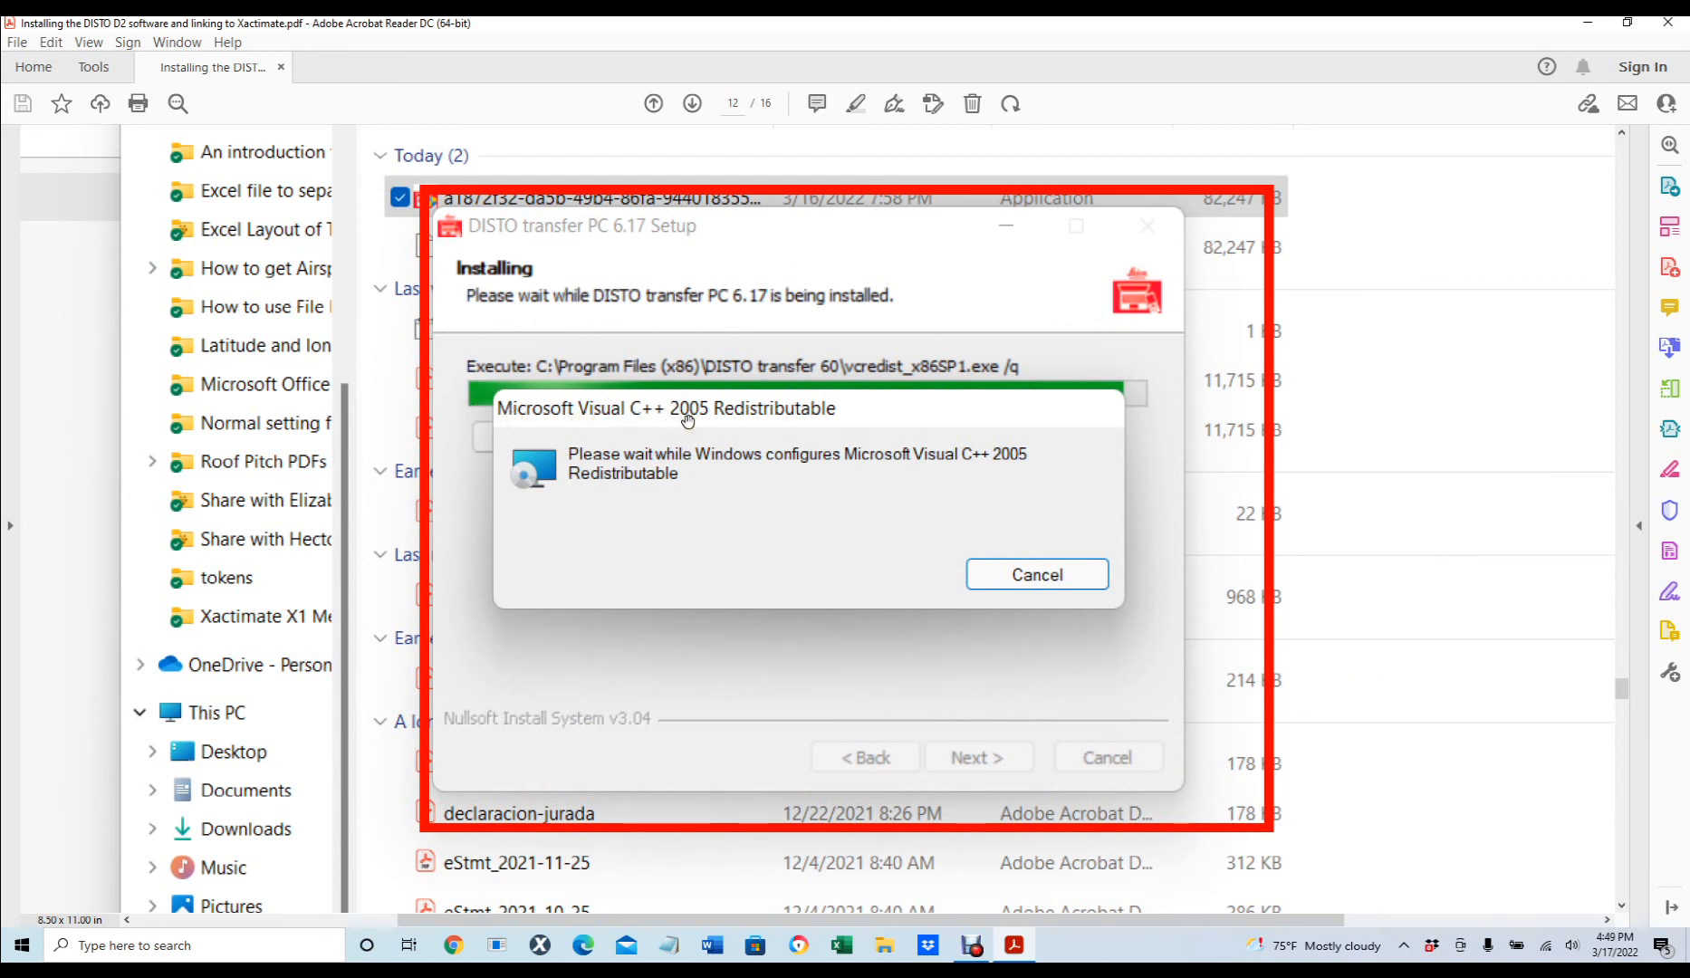
pyautogui.scroll(-10, 739, 463)
pyautogui.scroll(-5, 739, 463)
pyautogui.scroll(-3, 776, 546)
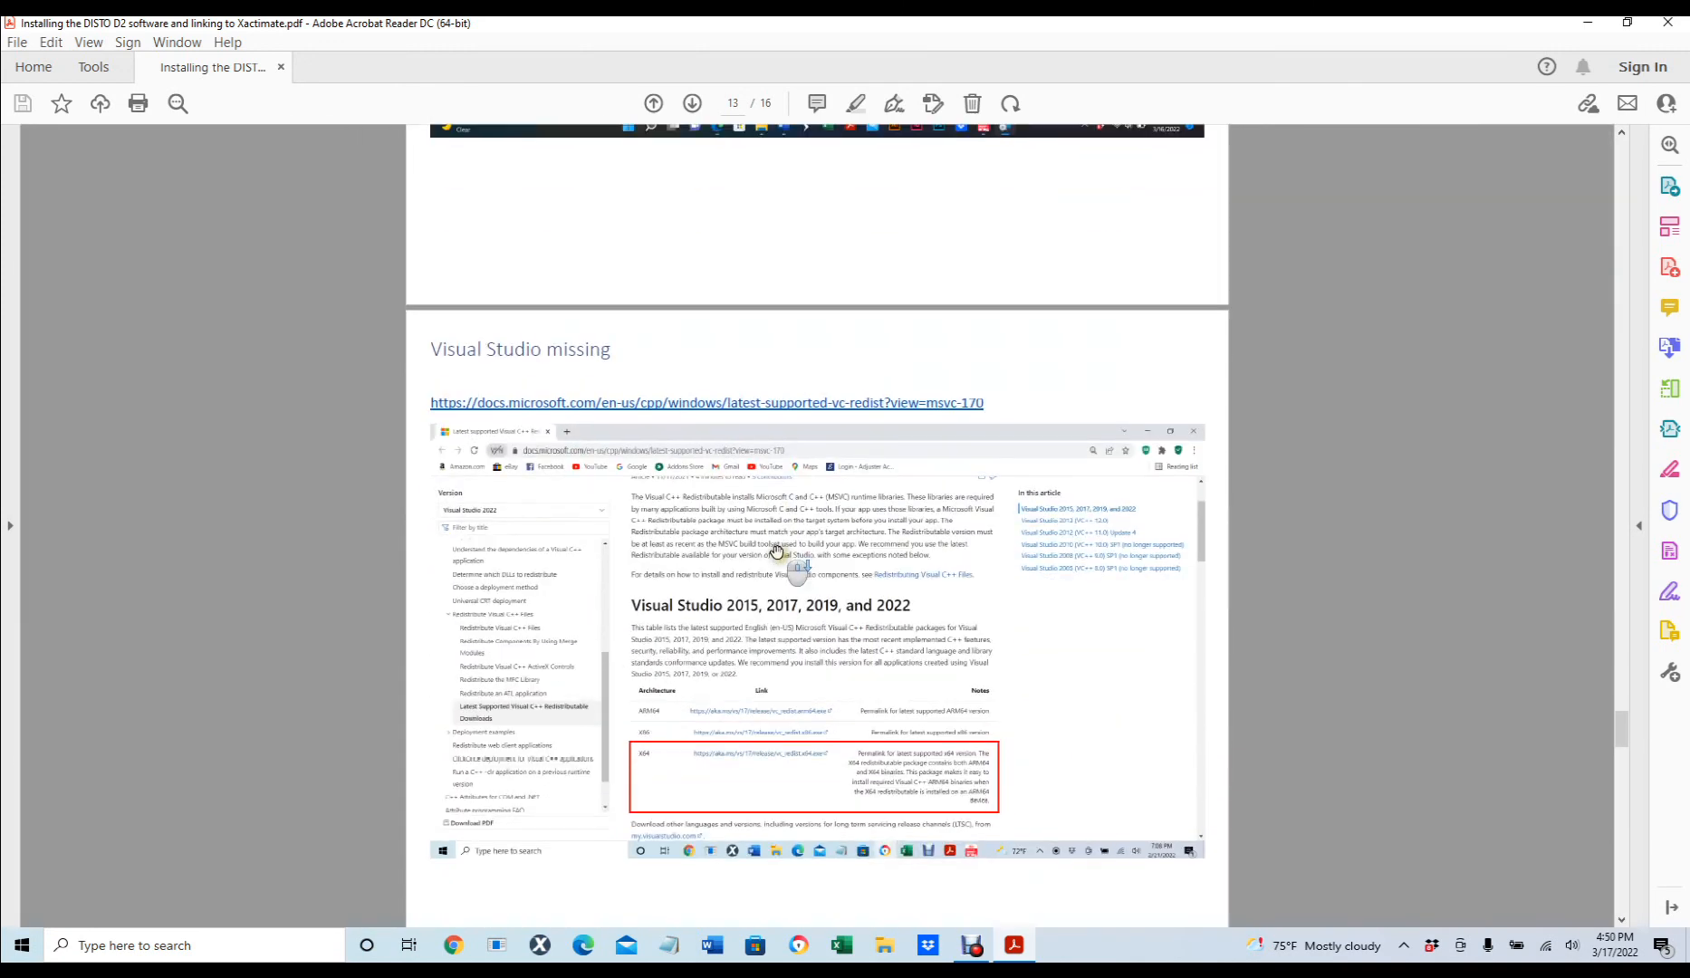
pyautogui.scroll(-1, 776, 546)
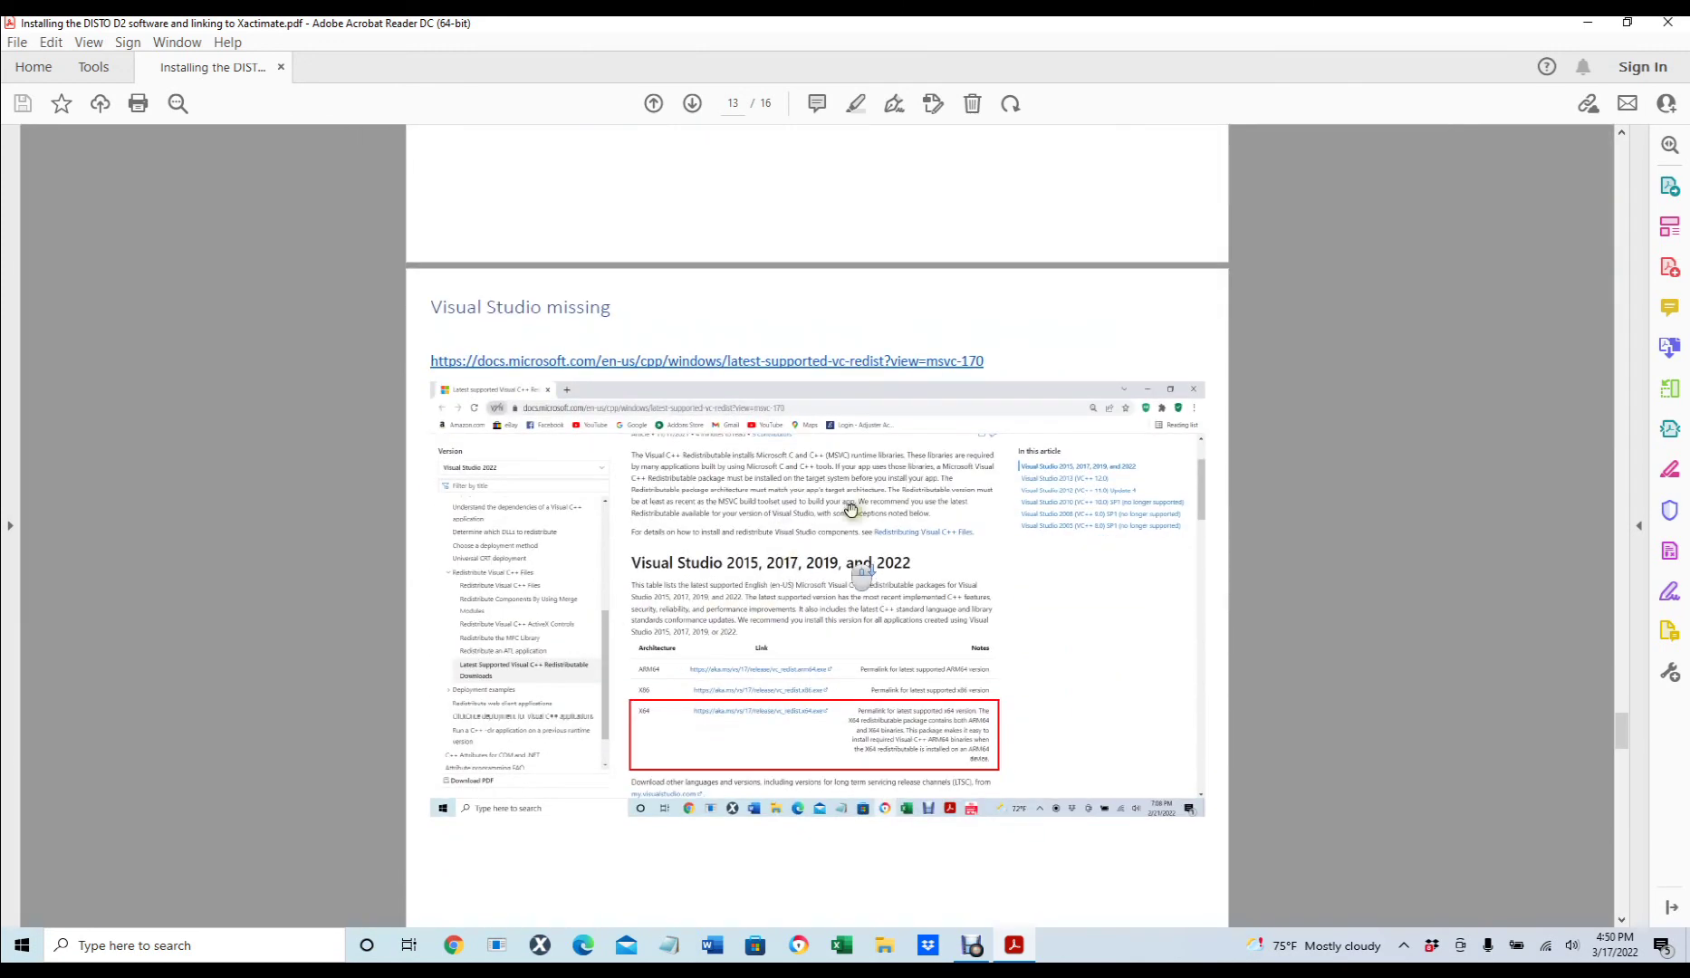
# - Follow the docs.microsoft.com Visual C++ redistributable link, then minimize Chrome to the guide
pyautogui.click(696, 363)
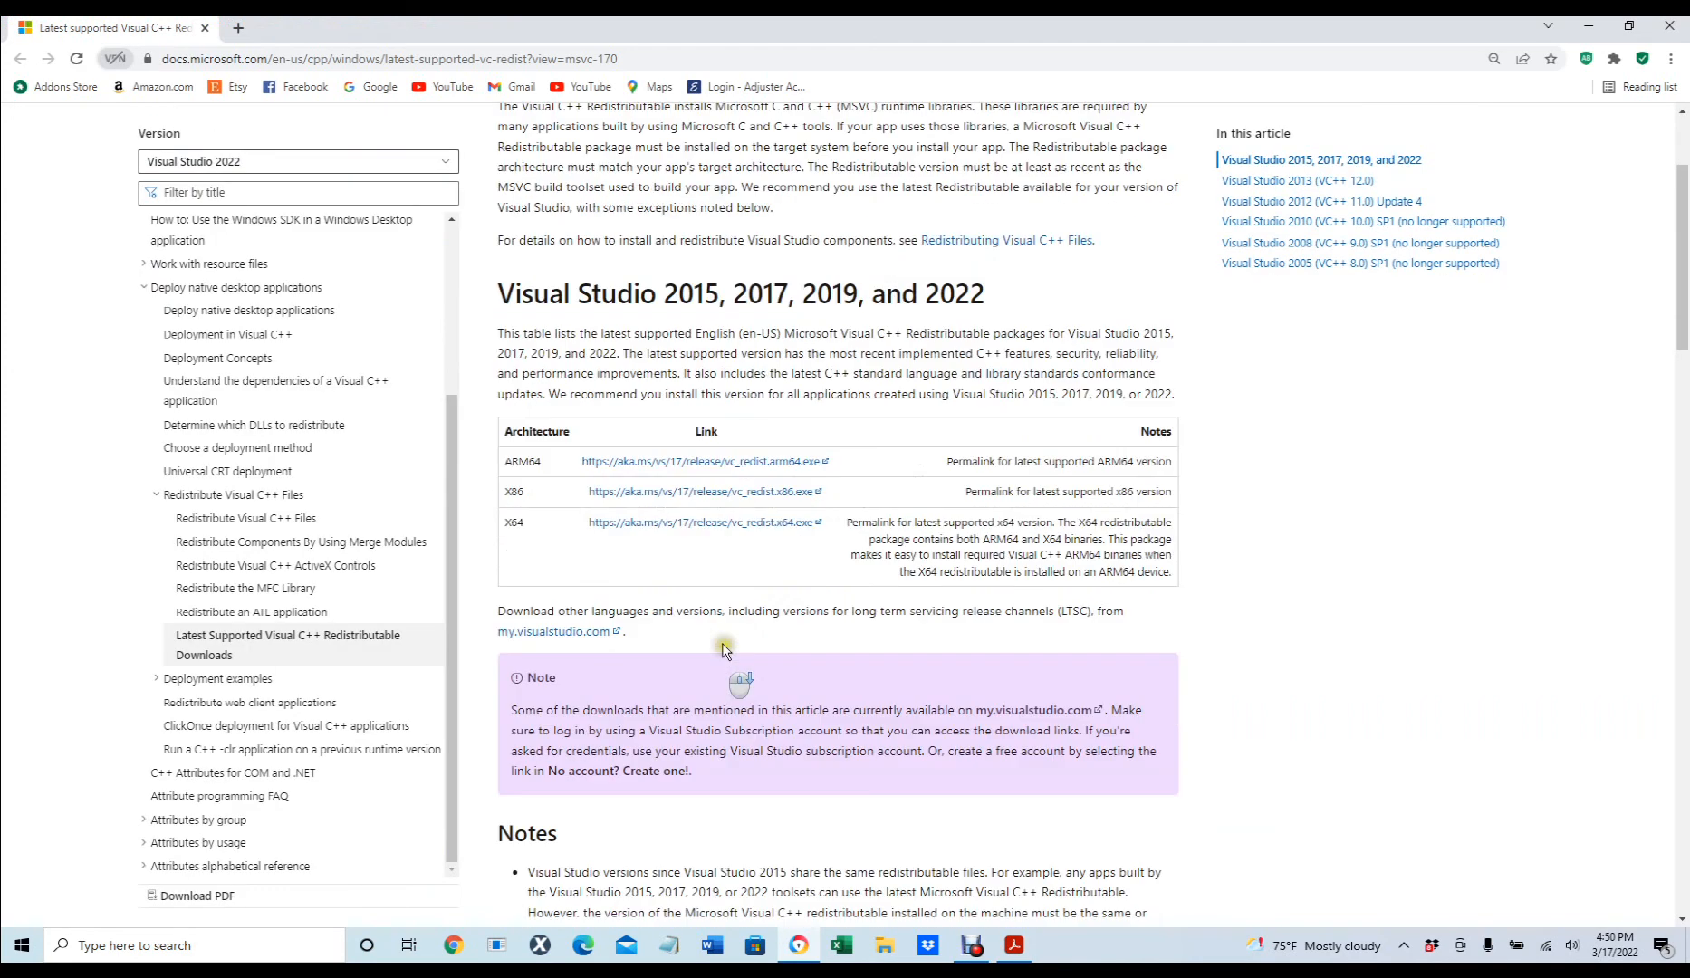
pyautogui.scroll(-1, 722, 644)
pyautogui.click(1624, 26)
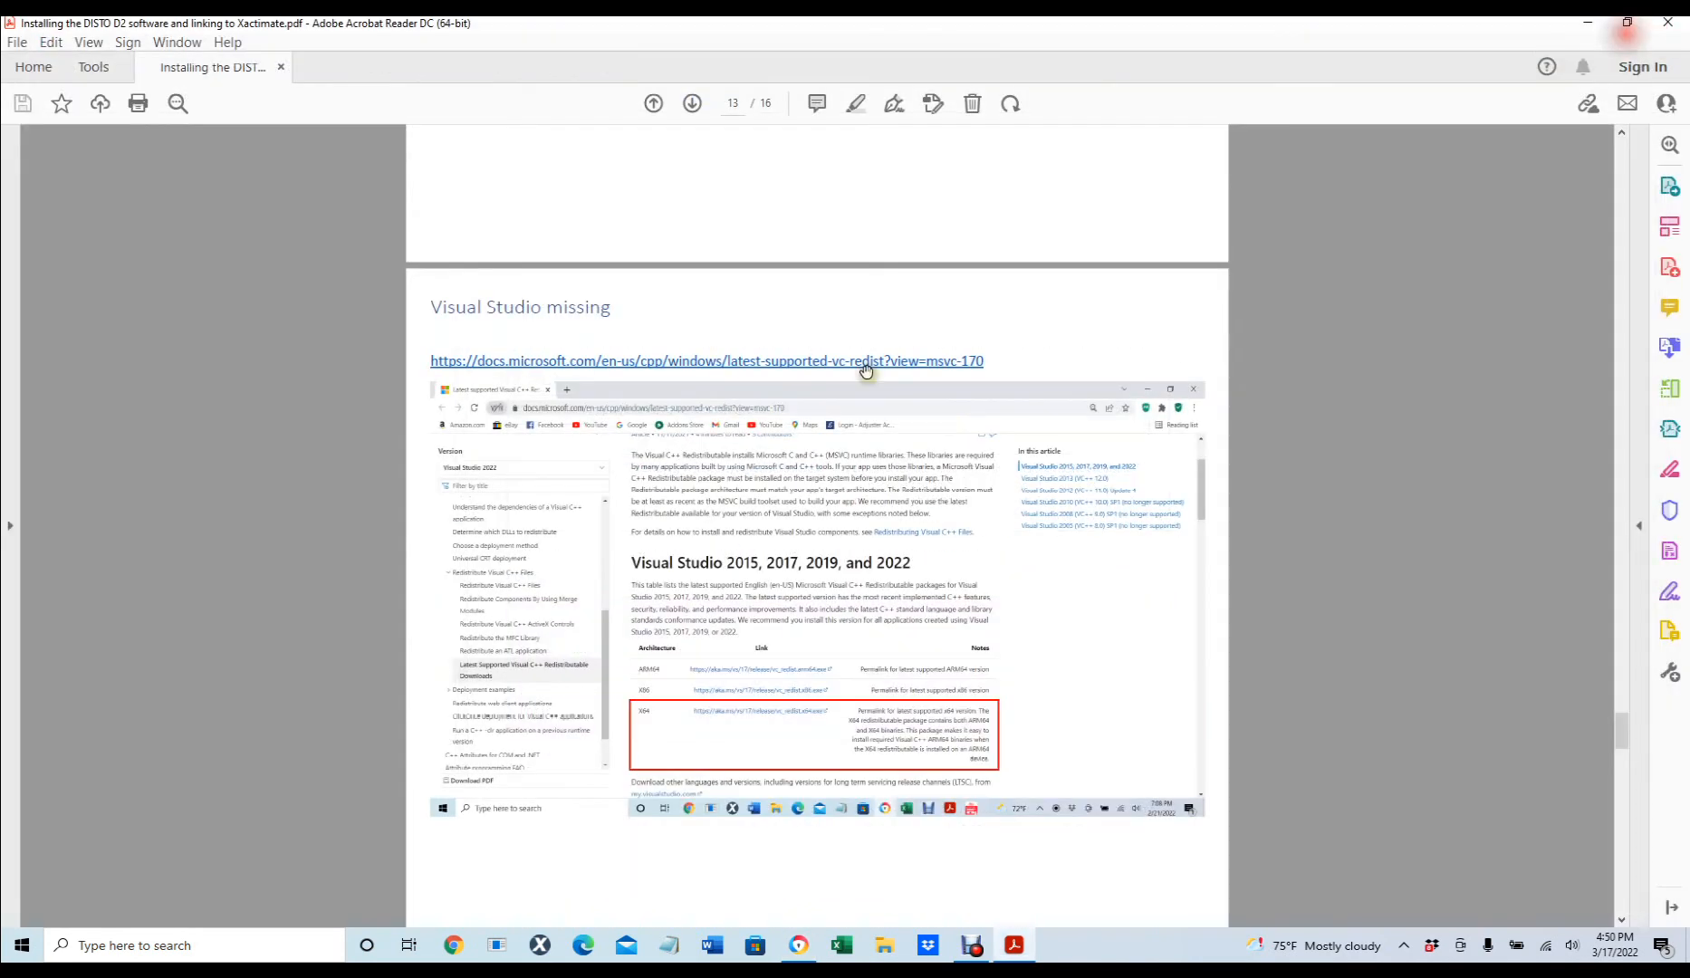
pyautogui.scroll(-2, 958, 422)
pyautogui.scroll(-2, 957, 423)
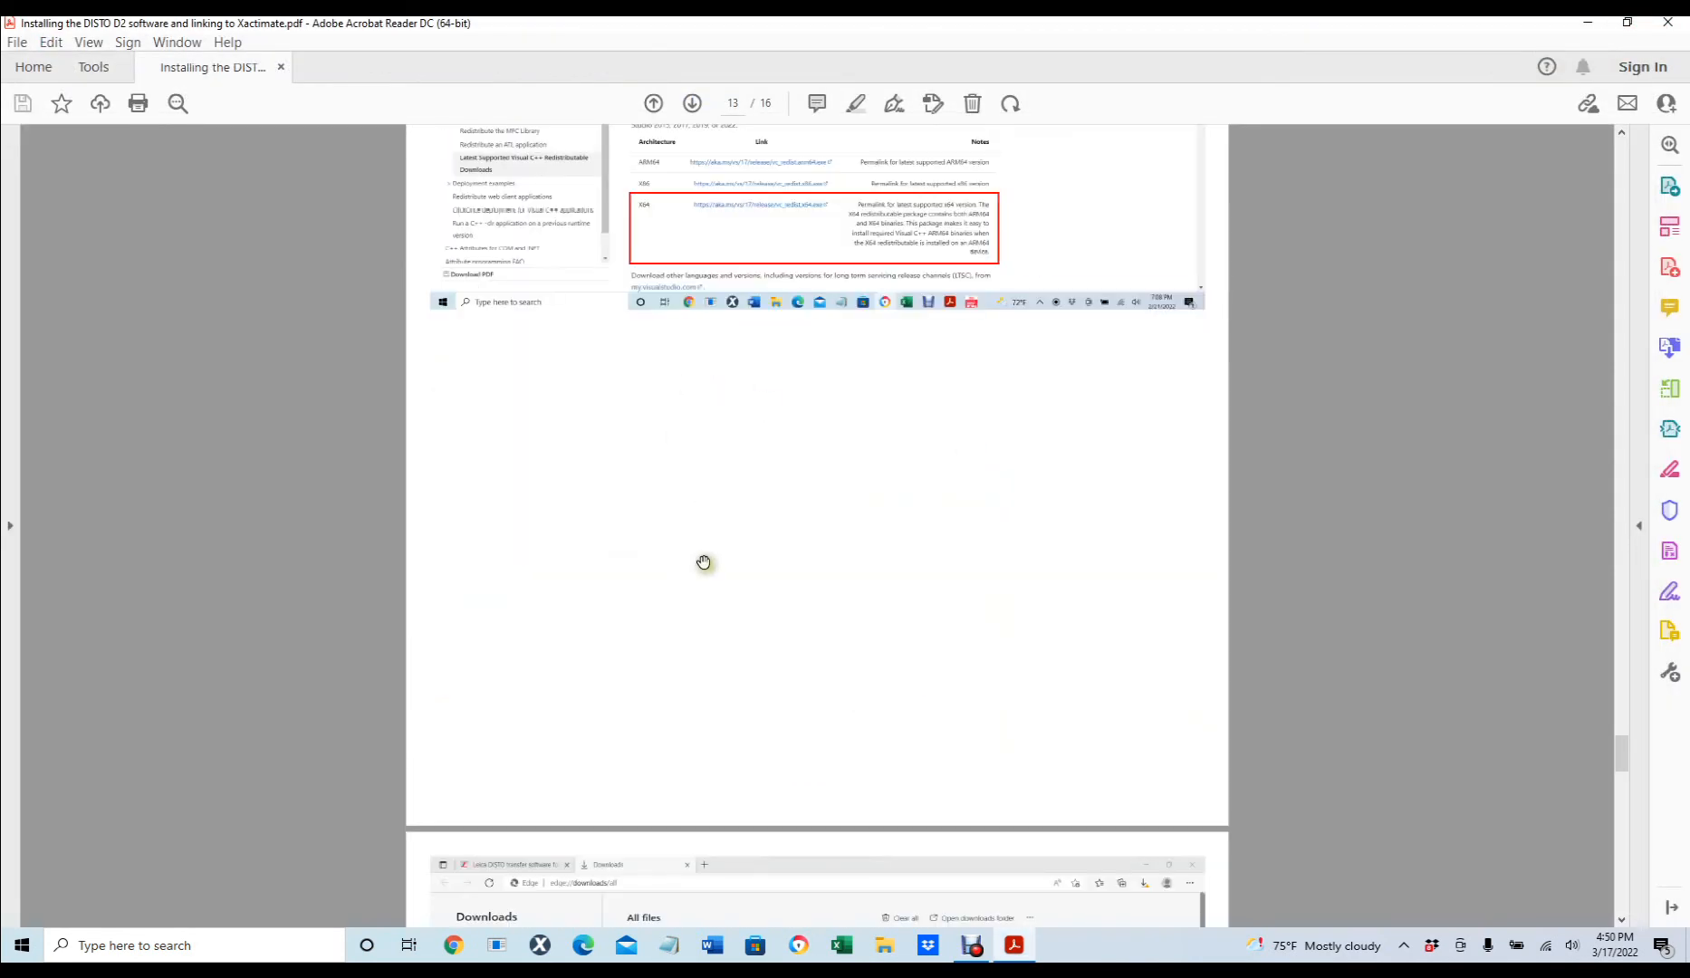
pyautogui.scroll(-3, 704, 570)
pyautogui.scroll(-3, 704, 569)
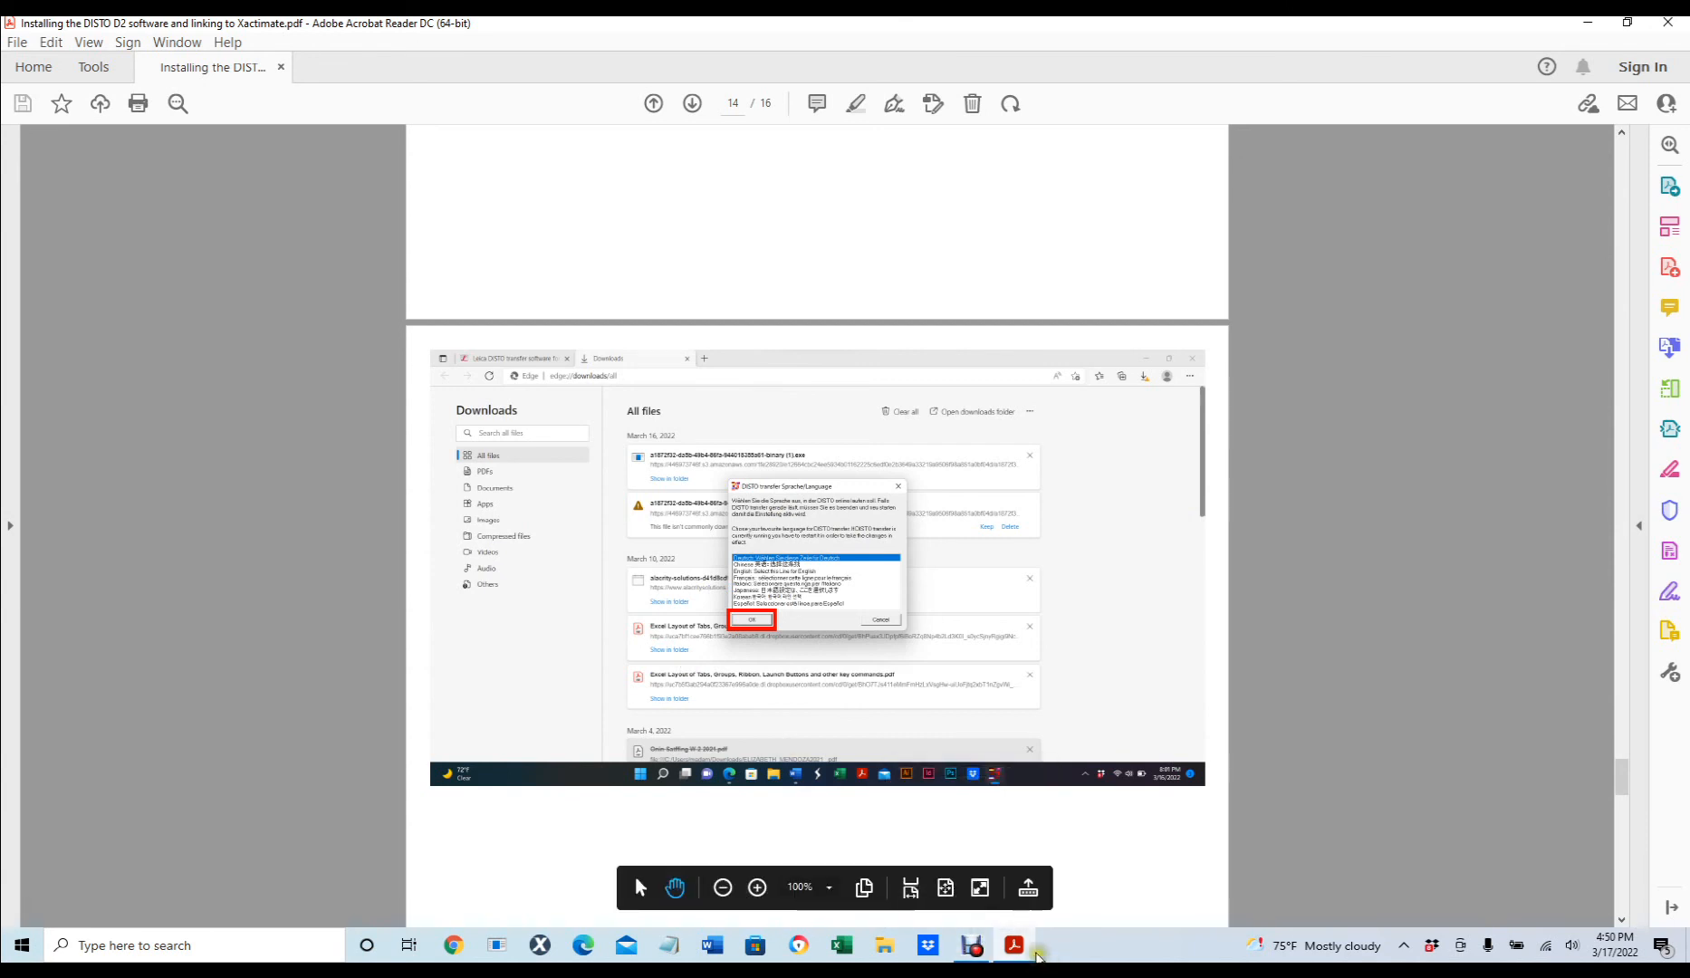
pyautogui.moveTo(972, 946)
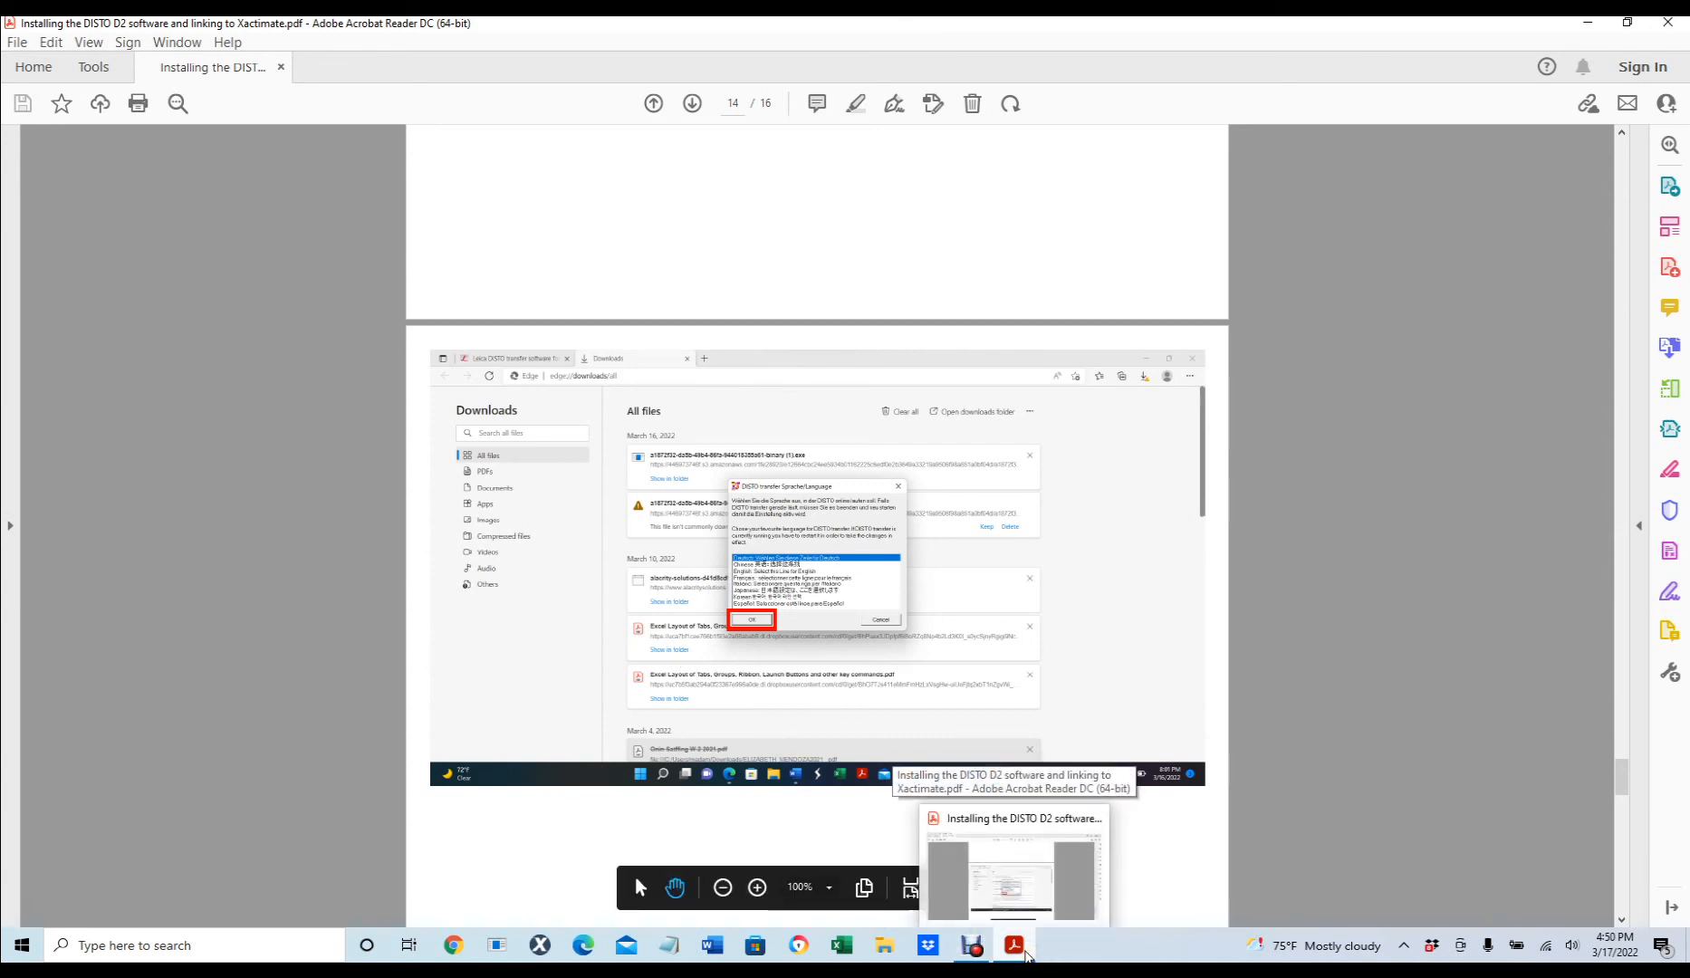
# - Bring the Debut Professional screen recorder window to the front over the guide
pyautogui.click(973, 946)
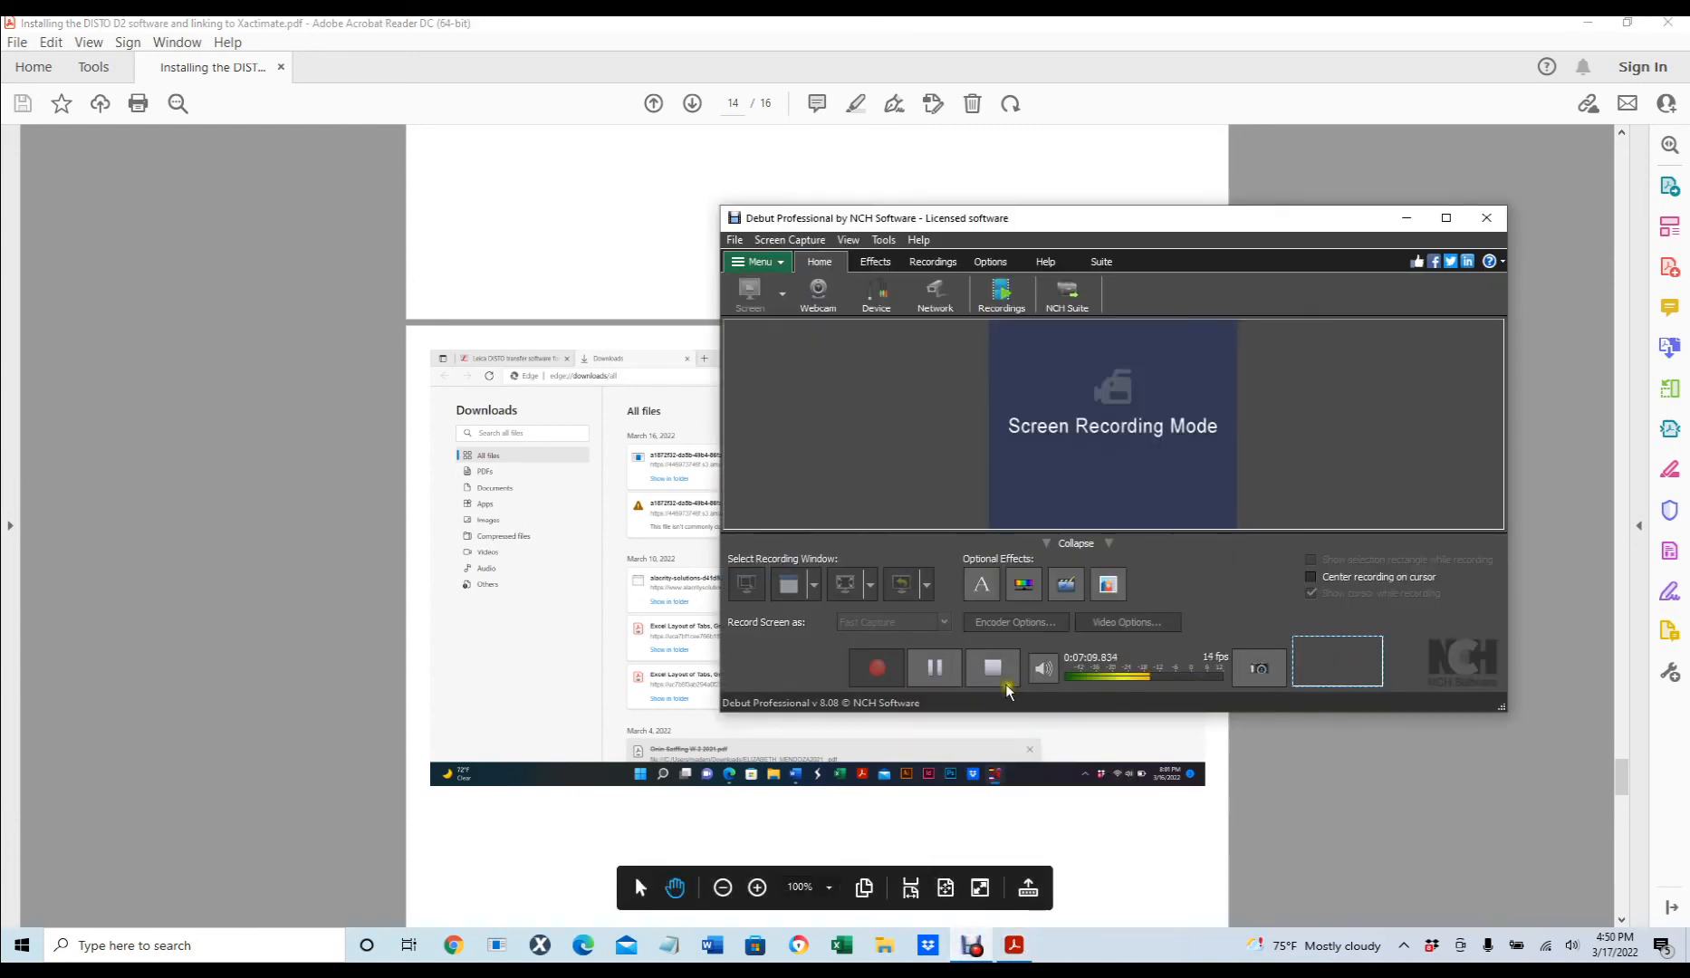